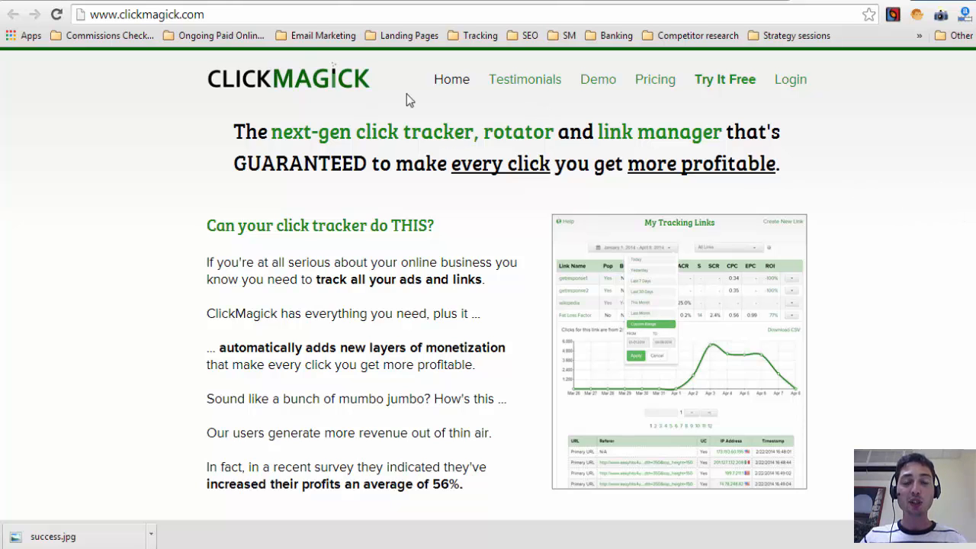
- Review the ClickMagick homepage's feature sections, including the feature list, custom pop-ups, MagickBars, countdown timers and link rotators
{"action": "scroll", "coordinate": [503, 305], "scroll_direction": "down", "scroll_amount": 9}
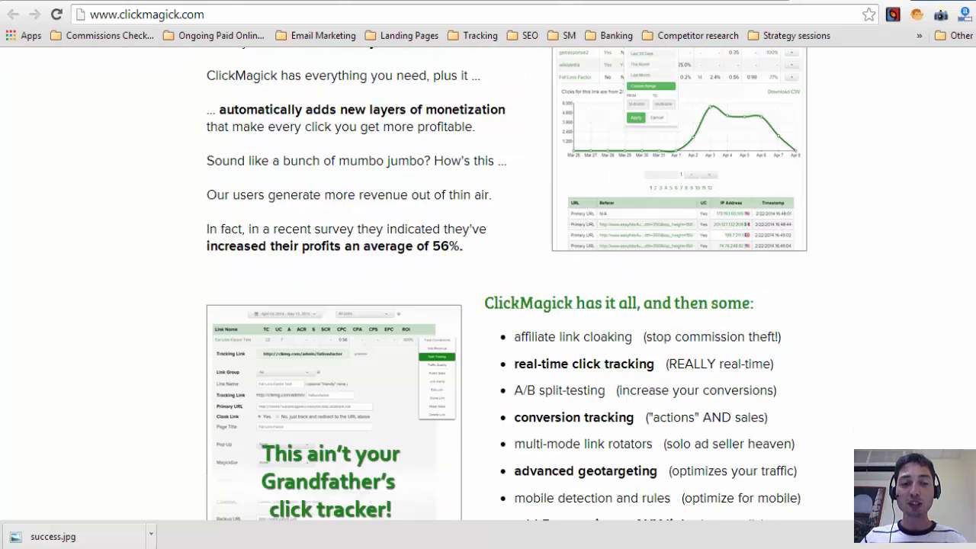
{"action": "scroll", "coordinate": [503, 305], "scroll_direction": "up", "scroll_amount": 4}
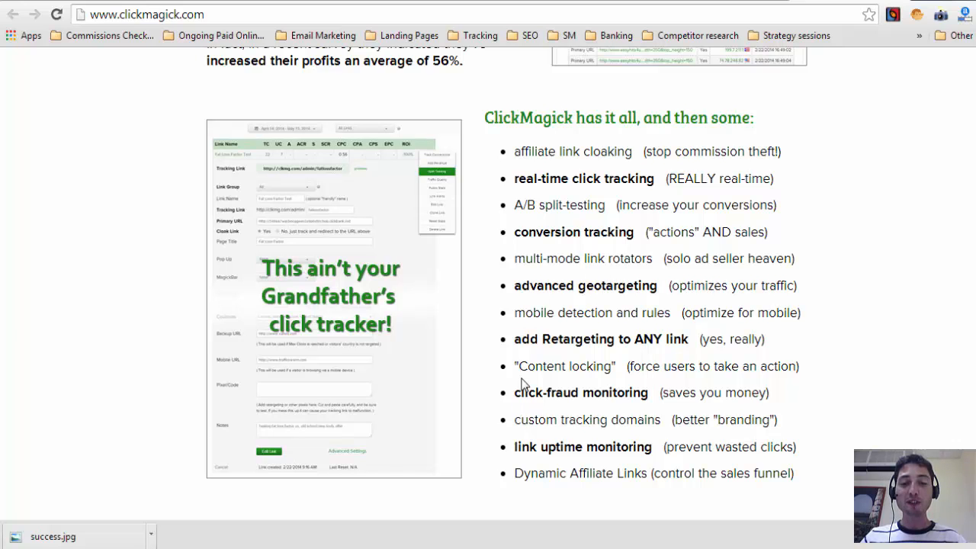
{"action": "scroll", "coordinate": [876, 266], "scroll_direction": "down", "scroll_amount": 6}
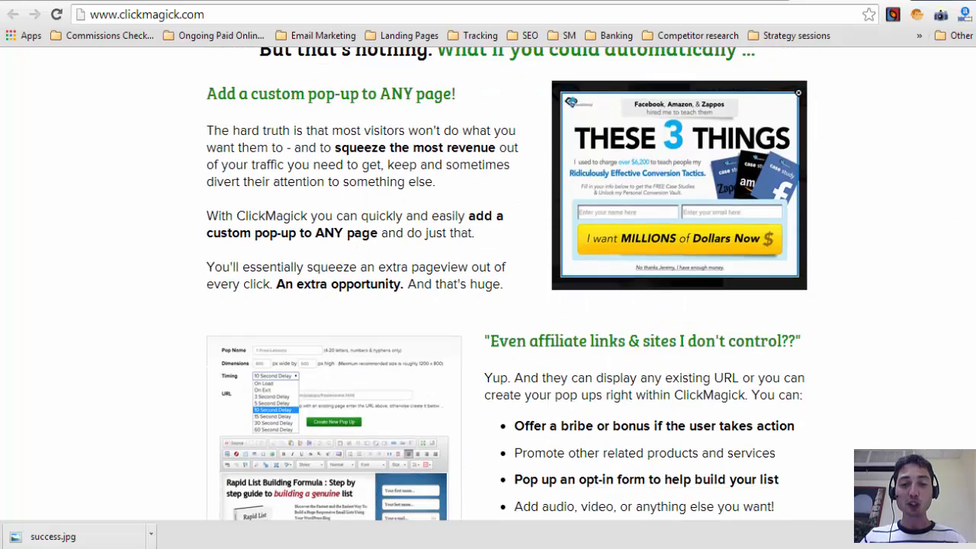
{"action": "scroll", "coordinate": [255, 220], "scroll_direction": "up", "scroll_amount": 1}
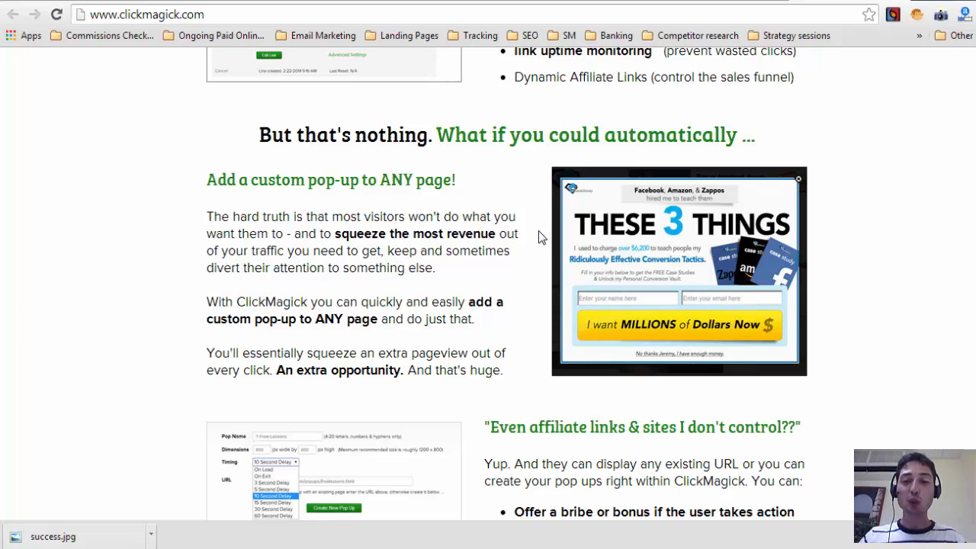
{"action": "scroll", "coordinate": [488, 282], "scroll_direction": "down", "scroll_amount": 3}
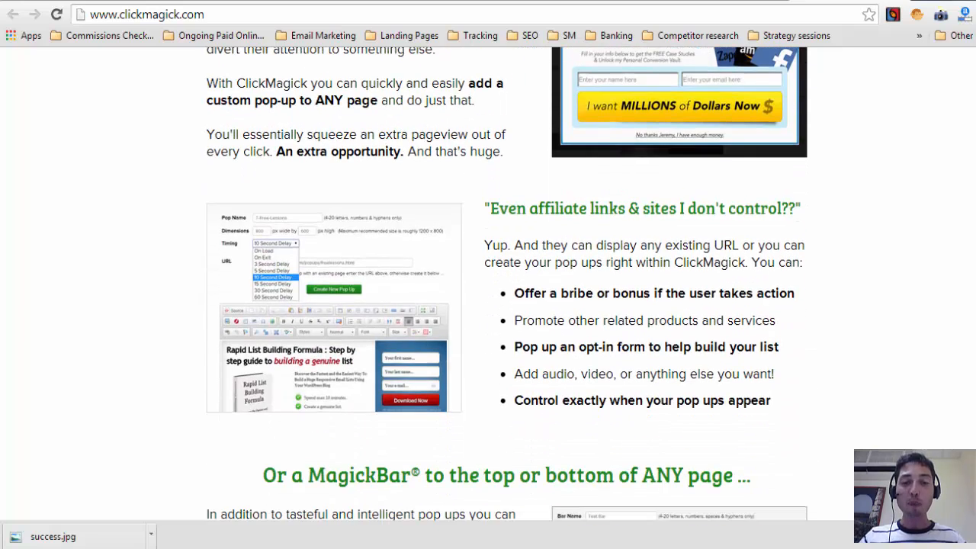
{"action": "scroll", "coordinate": [488, 283], "scroll_direction": "down", "scroll_amount": 1}
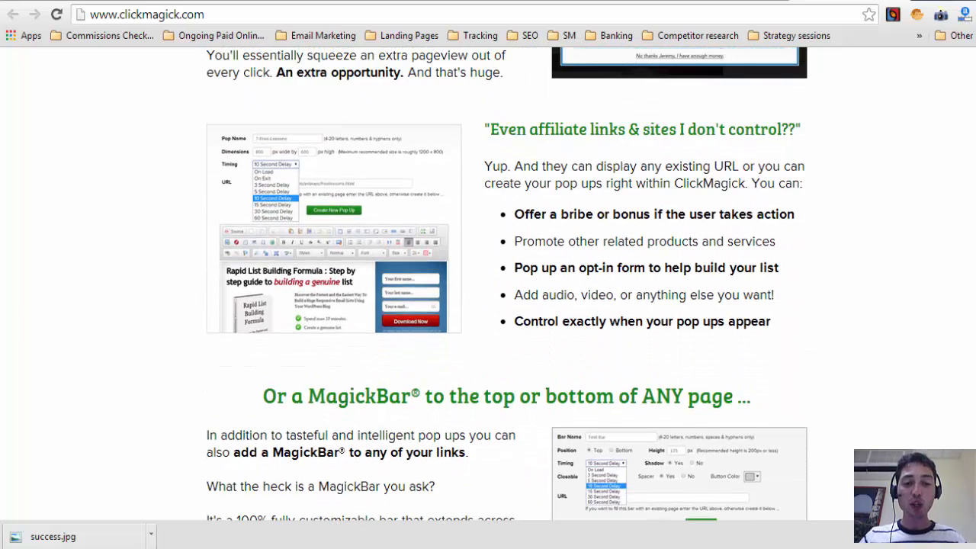
{"action": "scroll", "coordinate": [488, 283], "scroll_direction": "down", "scroll_amount": 3}
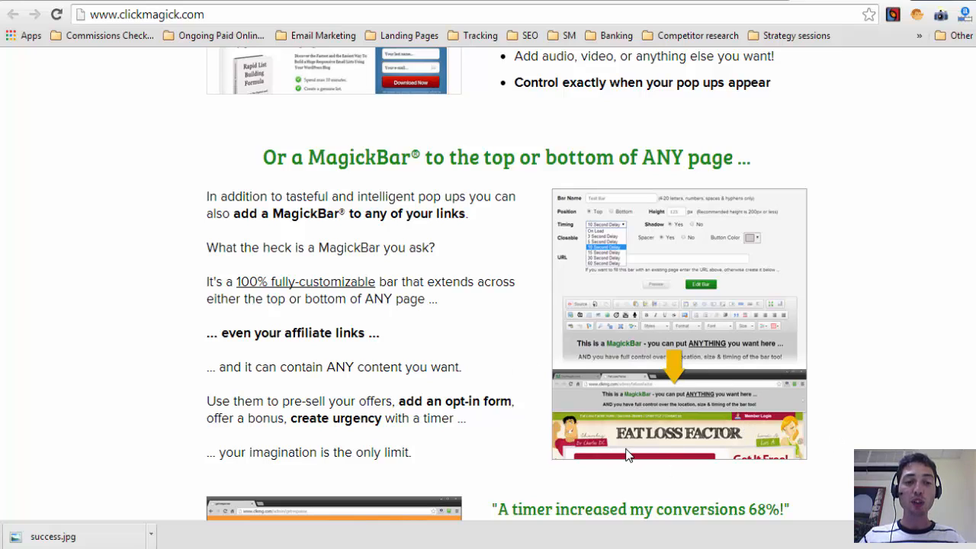
{"action": "scroll", "coordinate": [956, 350], "scroll_direction": "down", "scroll_amount": 1}
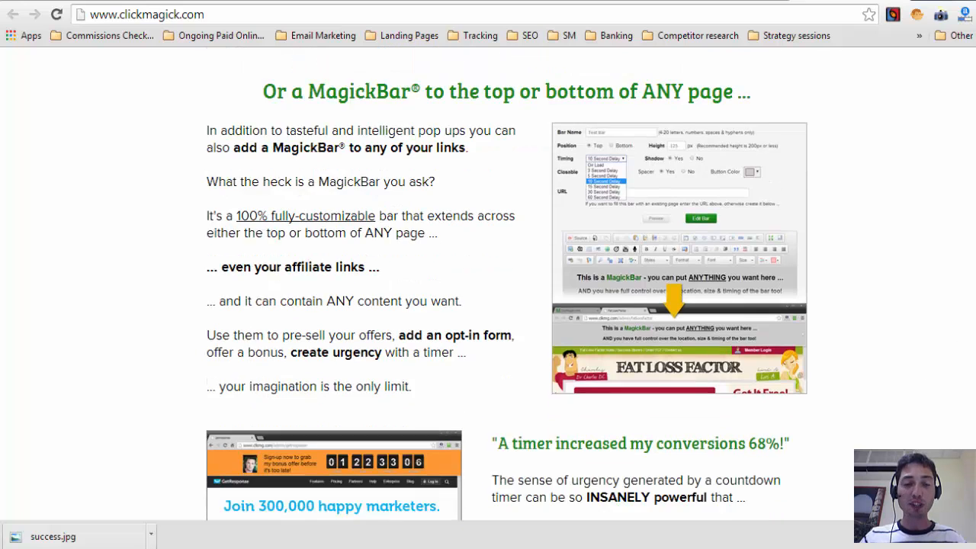
{"action": "scroll", "coordinate": [507, 282], "scroll_direction": "down", "scroll_amount": 5}
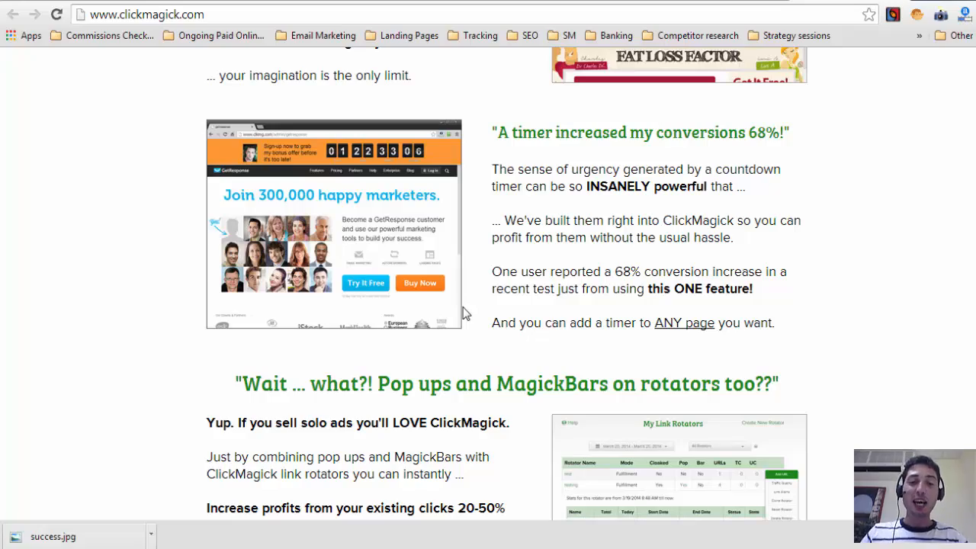
{"action": "scroll", "coordinate": [954, 312], "scroll_direction": "down", "scroll_amount": 10}
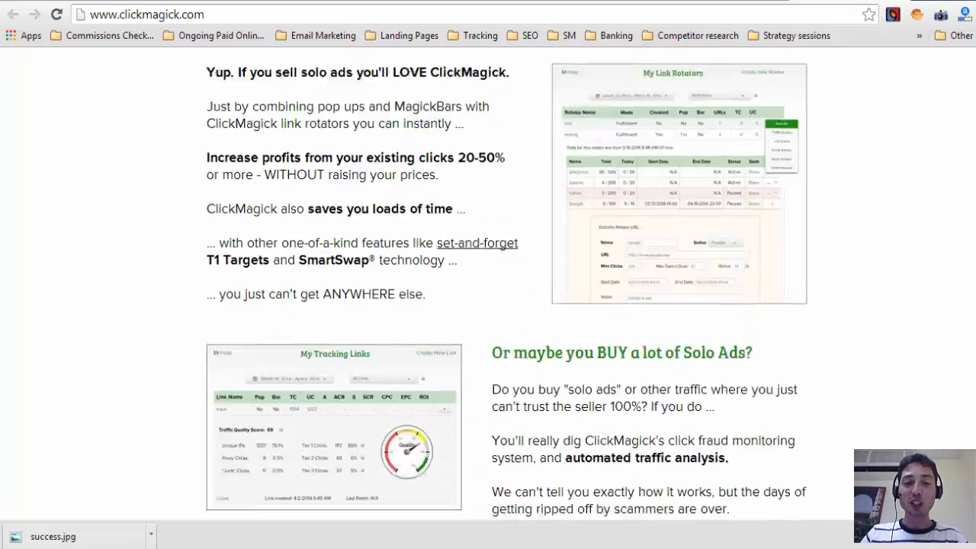
{"action": "scroll", "coordinate": [508, 282], "scroll_direction": "down", "scroll_amount": 4}
{"action": "scroll", "coordinate": [508, 282], "scroll_direction": "up", "scroll_amount": 20}
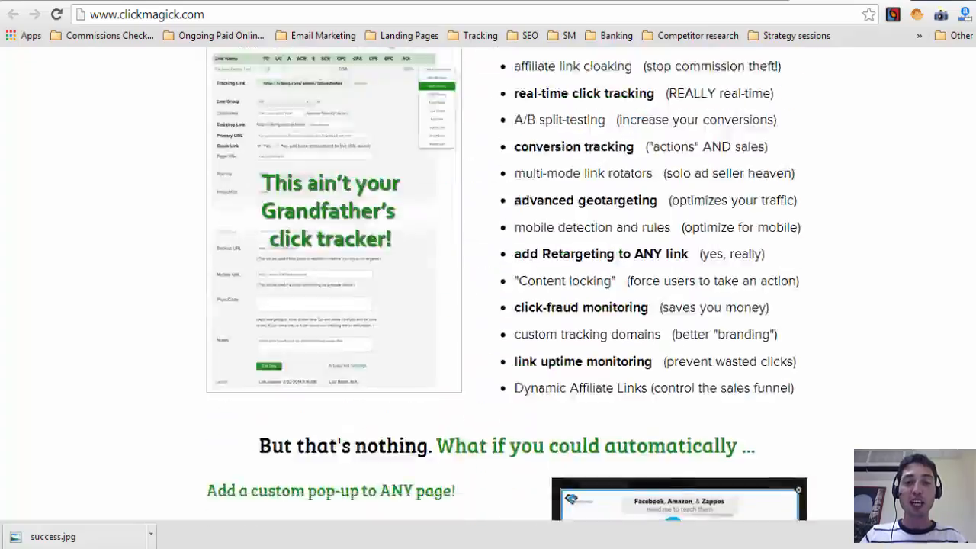
{"action": "scroll", "coordinate": [333, 67], "scroll_direction": "up", "scroll_amount": 1}
{"action": "scroll", "coordinate": [489, 284], "scroll_direction": "down", "scroll_amount": 15}
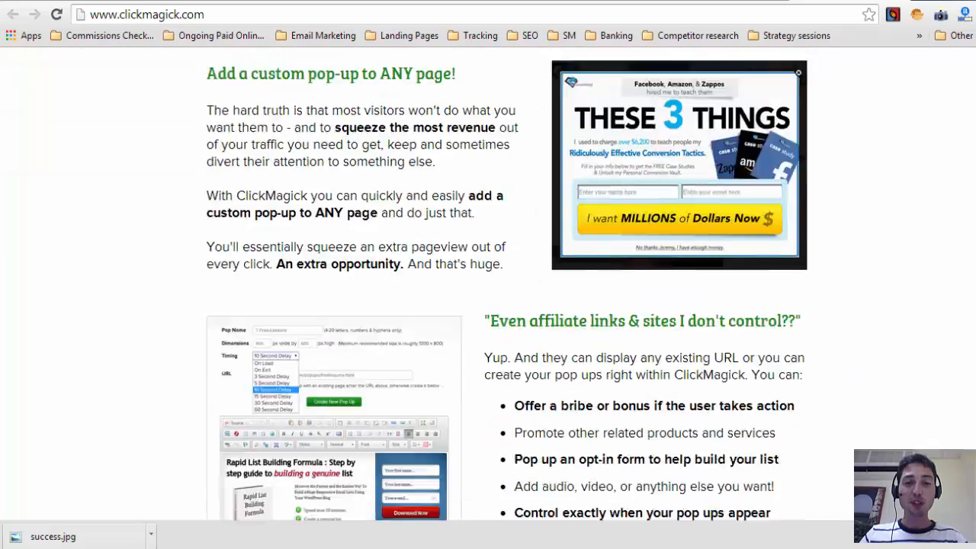
{"action": "scroll", "coordinate": [488, 283], "scroll_direction": "up", "scroll_amount": 20}
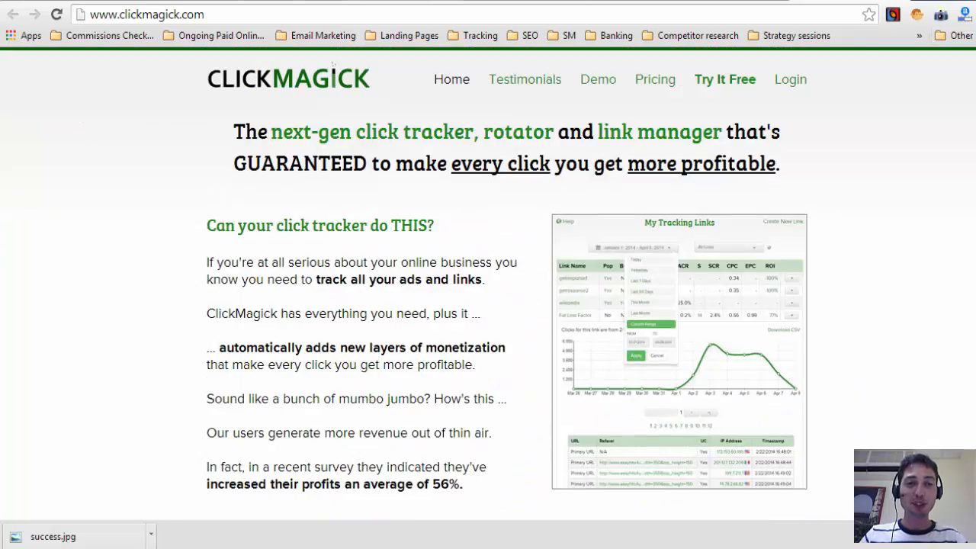
- Review the 25-million-dollar-business opt-in page on toptierincomesystem.com and the video and letter page that follows it
{"action": "left_click", "coordinate": [294, 5]}
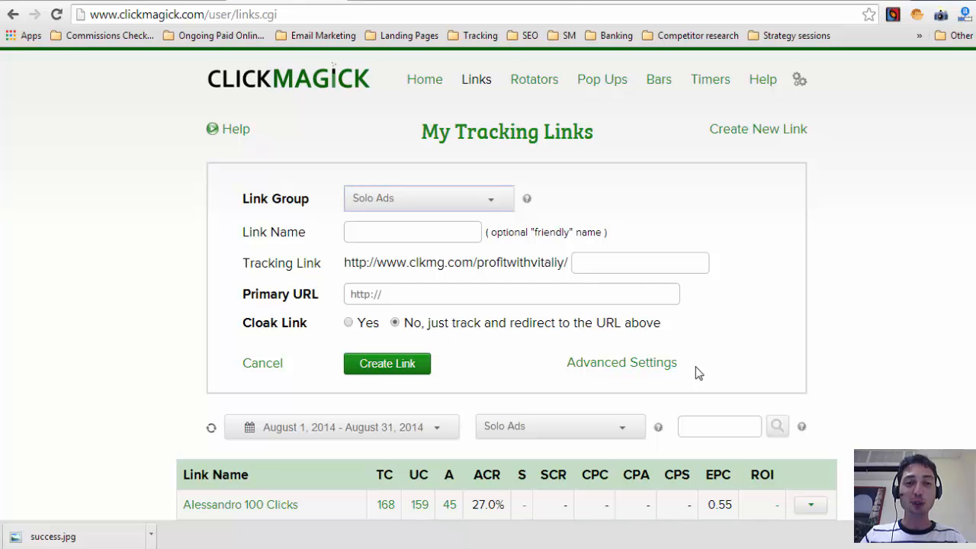
{"action": "left_click", "coordinate": [384, 1]}
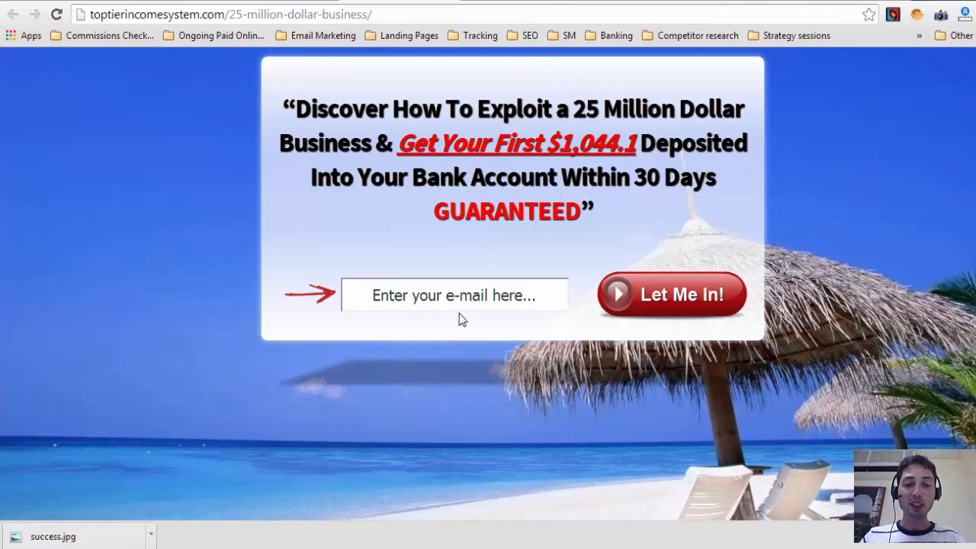
{"action": "left_click", "coordinate": [494, 3]}
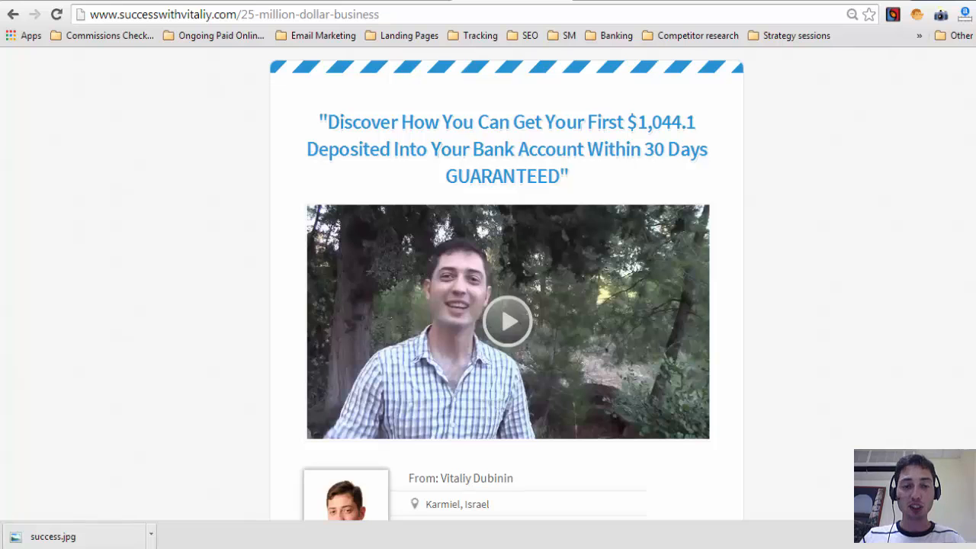
{"action": "scroll", "coordinate": [507, 286], "scroll_direction": "down", "scroll_amount": 2}
{"action": "scroll", "coordinate": [507, 286], "scroll_direction": "down", "scroll_amount": 1}
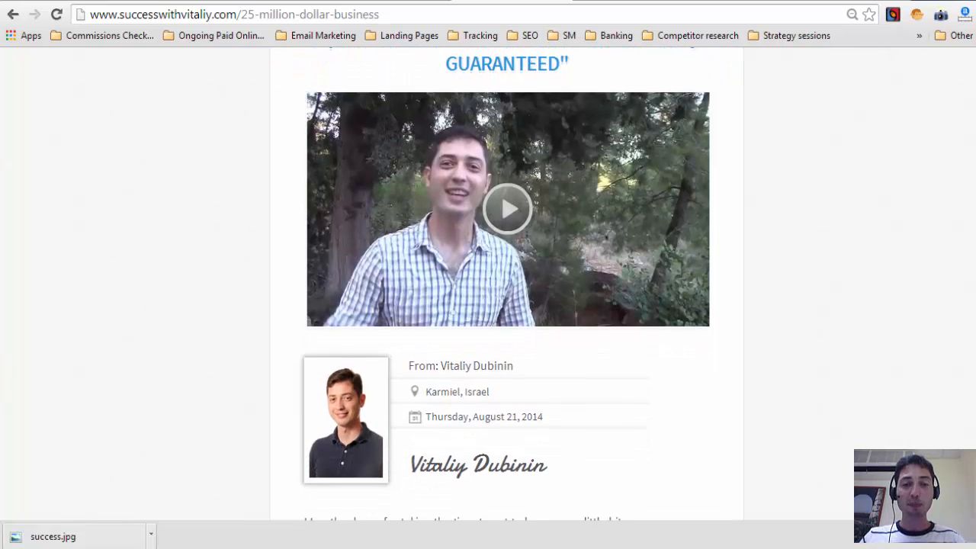
{"action": "scroll", "coordinate": [507, 286], "scroll_direction": "up", "scroll_amount": 3}
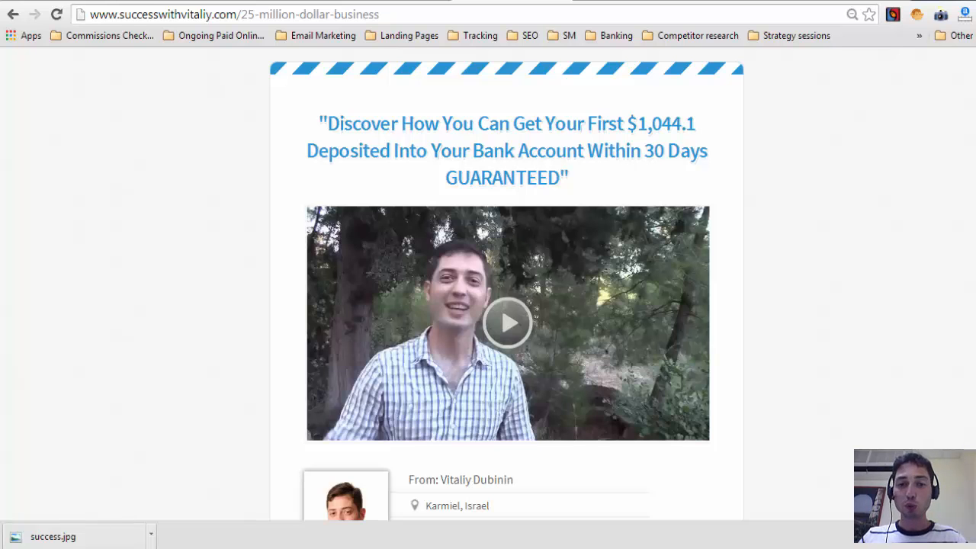
{"action": "scroll", "coordinate": [508, 286], "scroll_direction": "down", "scroll_amount": 15}
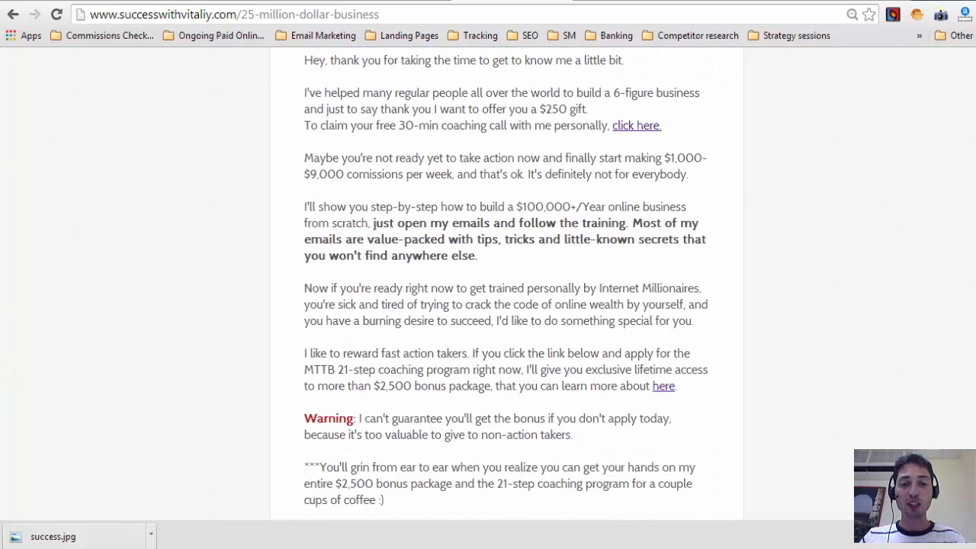
{"action": "scroll", "coordinate": [507, 286], "scroll_direction": "up", "scroll_amount": 6}
{"action": "scroll", "coordinate": [507, 286], "scroll_direction": "up", "scroll_amount": 10}
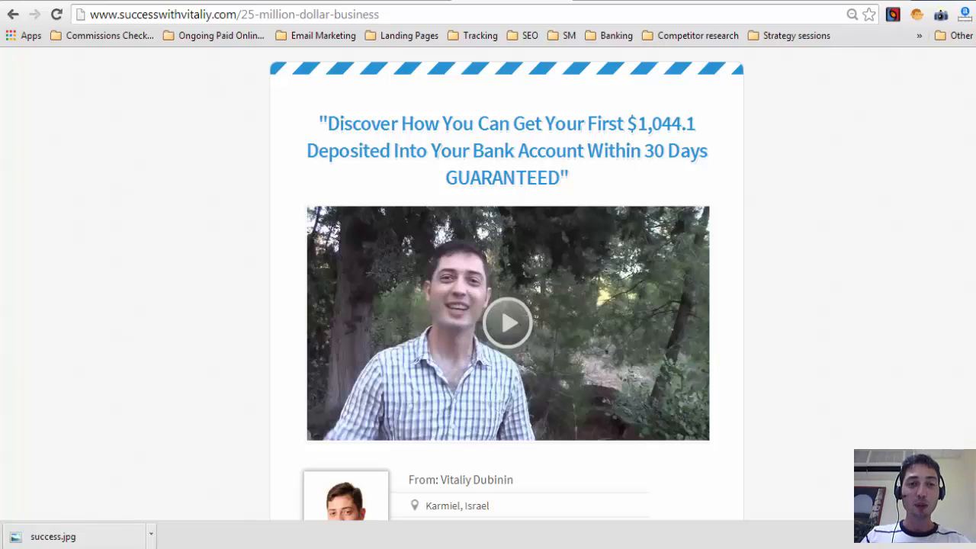
- Return to the new tracking link form in ClickMagick and choose Solo Ads as the link group
{"action": "left_click", "coordinate": [390, 3]}
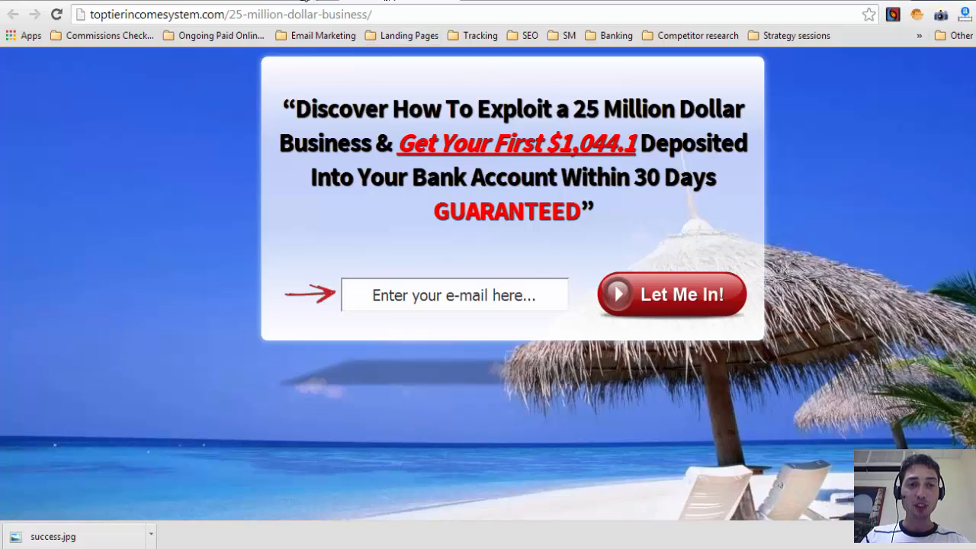
{"action": "left_click", "coordinate": [336, 3]}
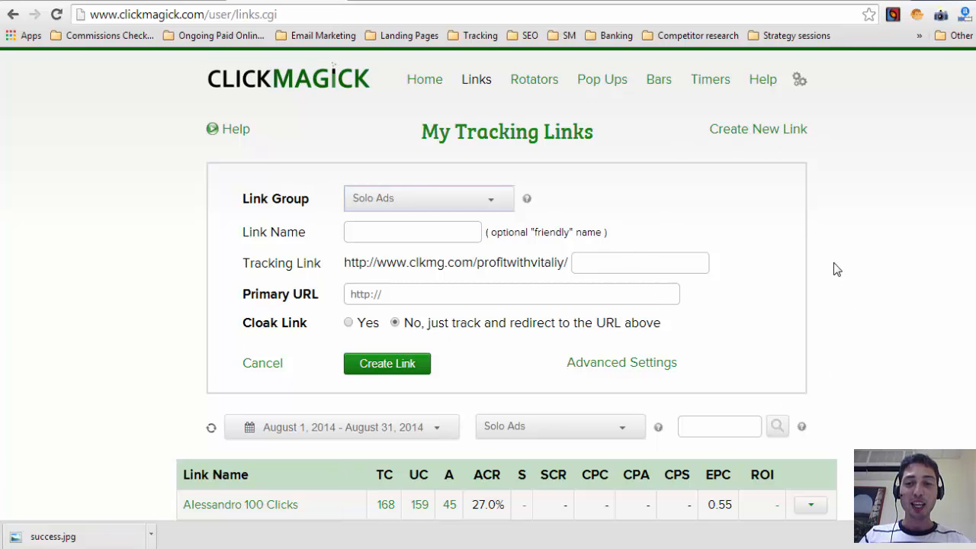
{"action": "left_click", "coordinate": [497, 198]}
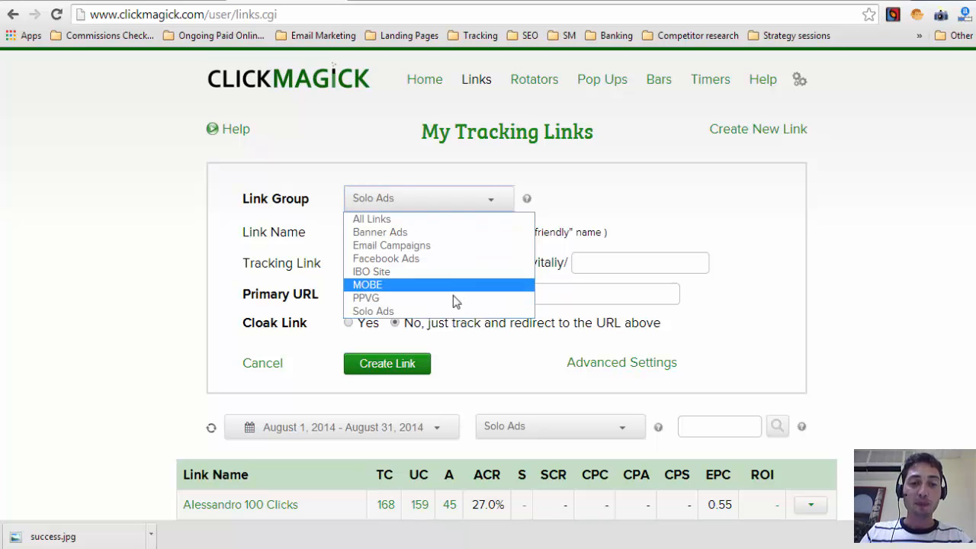
{"action": "left_click", "coordinate": [438, 310]}
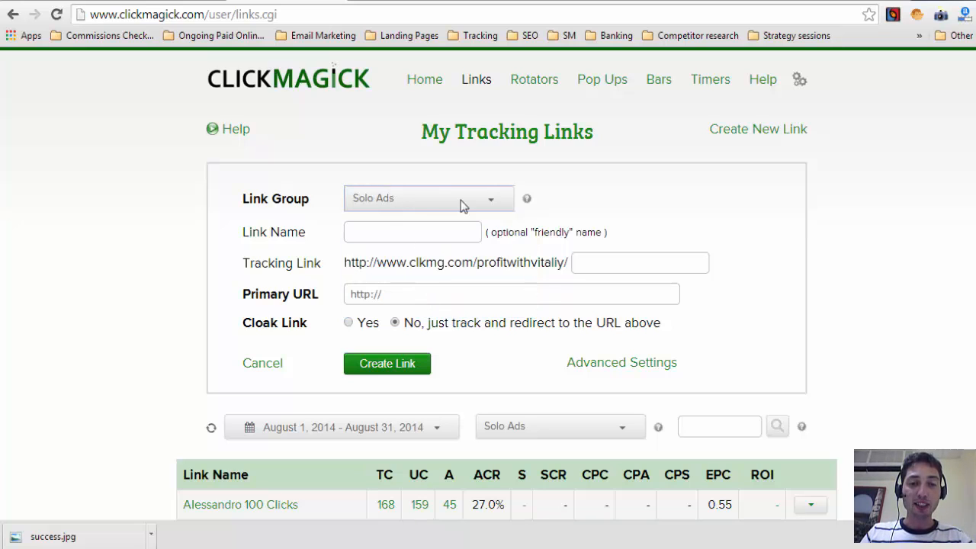
{"action": "left_click", "coordinate": [493, 199]}
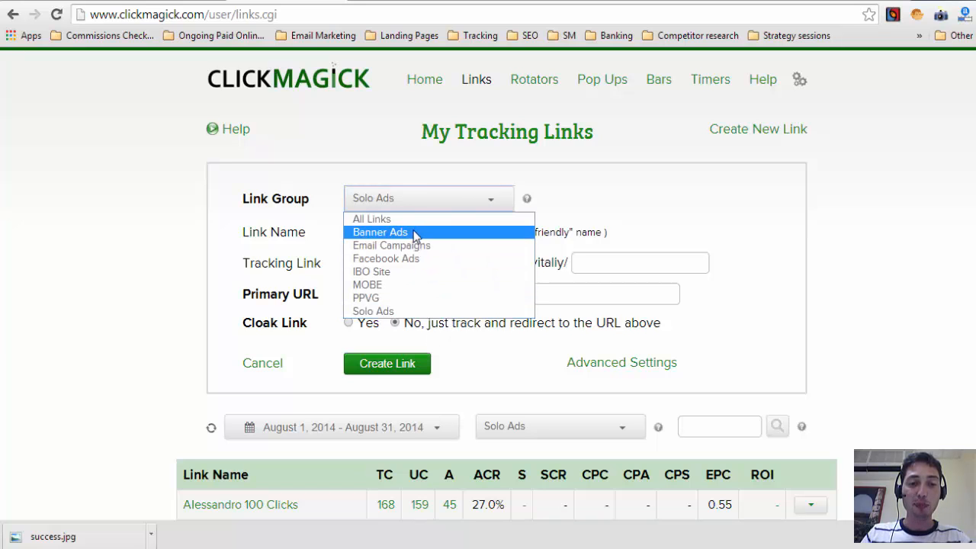
{"action": "left_click", "coordinate": [453, 204]}
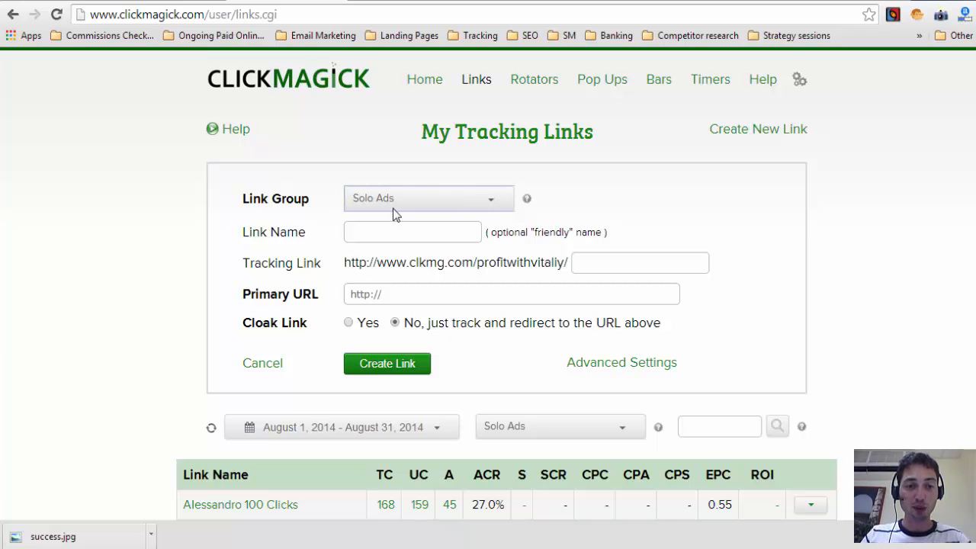
- Enter a link name made of the solo ad seller's first name followed by "100 clicks 1"
{"action": "left_click", "coordinate": [431, 227]}
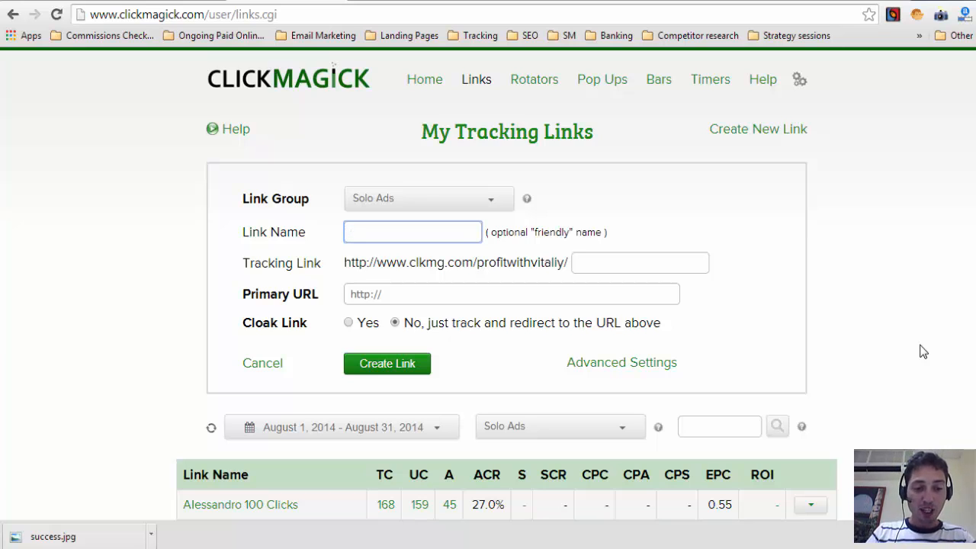
{"action": "type", "text": "E"}
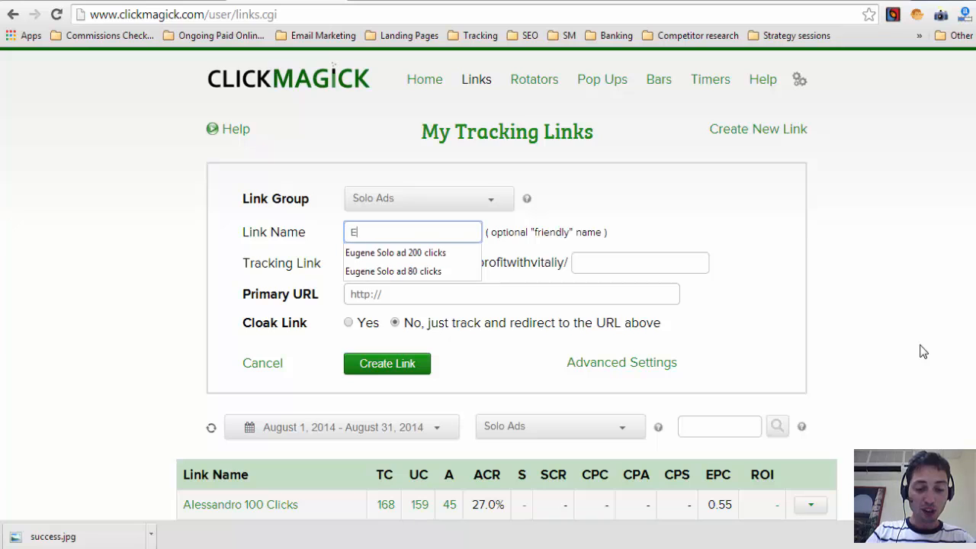
{"action": "key", "text": "BackSpace"}
{"action": "type", "text": "Al"}
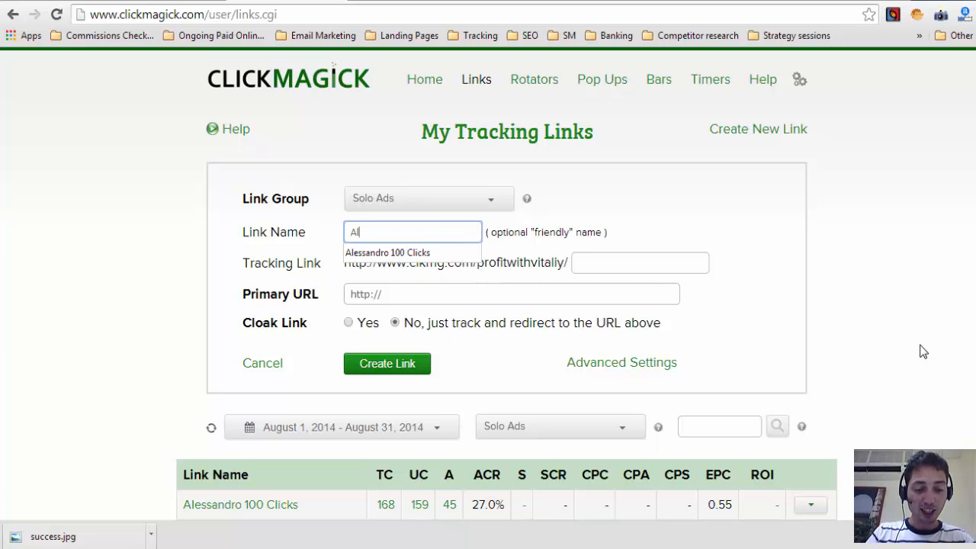
{"action": "type", "text": "essandro 100 clicks 1"}
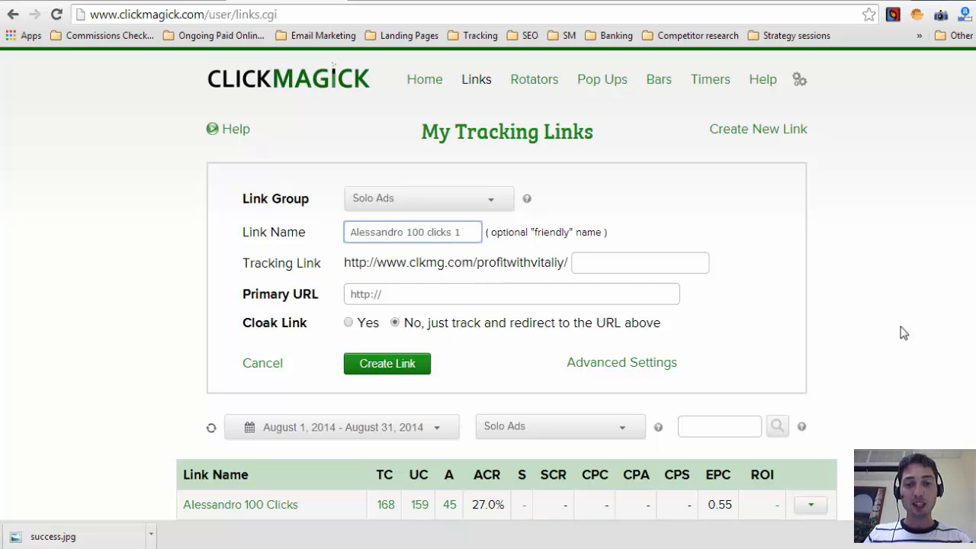
- Set the ending of the tracking link address to the seller's first name in lowercase
{"action": "left_click", "coordinate": [634, 264]}
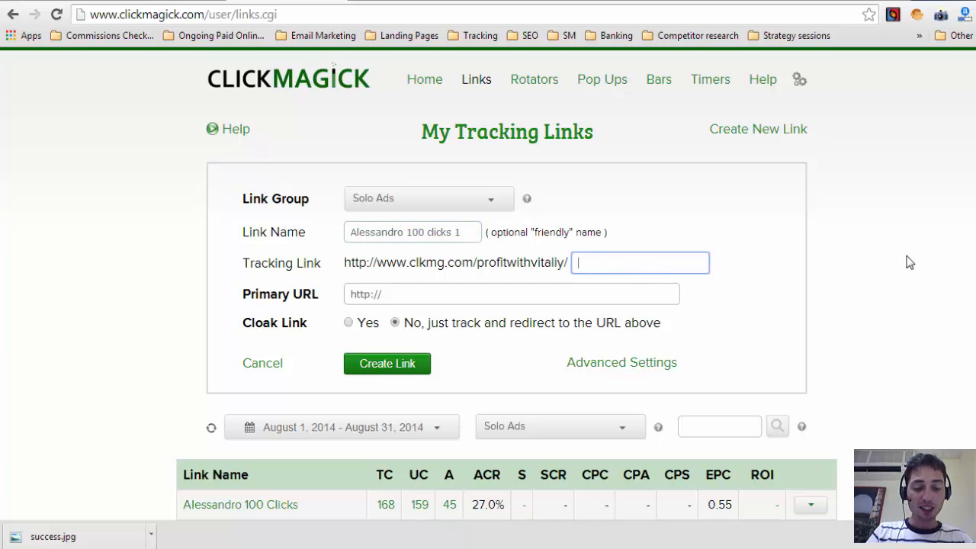
{"action": "type", "text": "aless"}
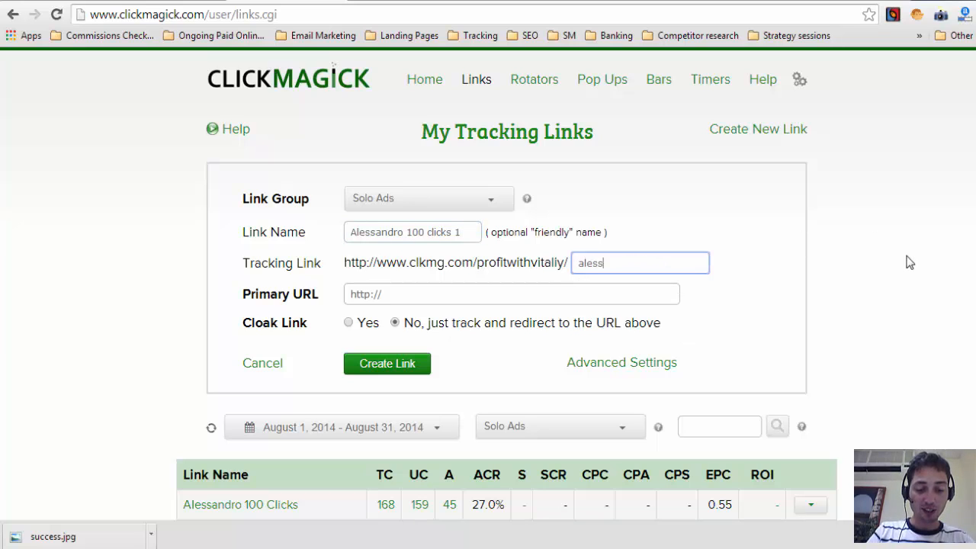
{"action": "type", "text": "andro"}
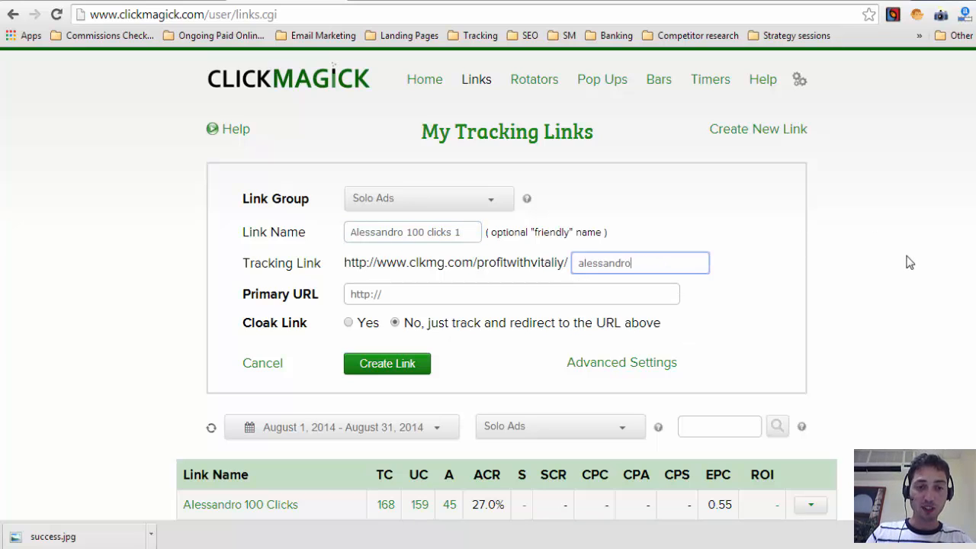
- Copy the address of the 25-million-dollar-business opt-in page and paste it as the tracking link's Primary URL
{"action": "left_click", "coordinate": [412, 290]}
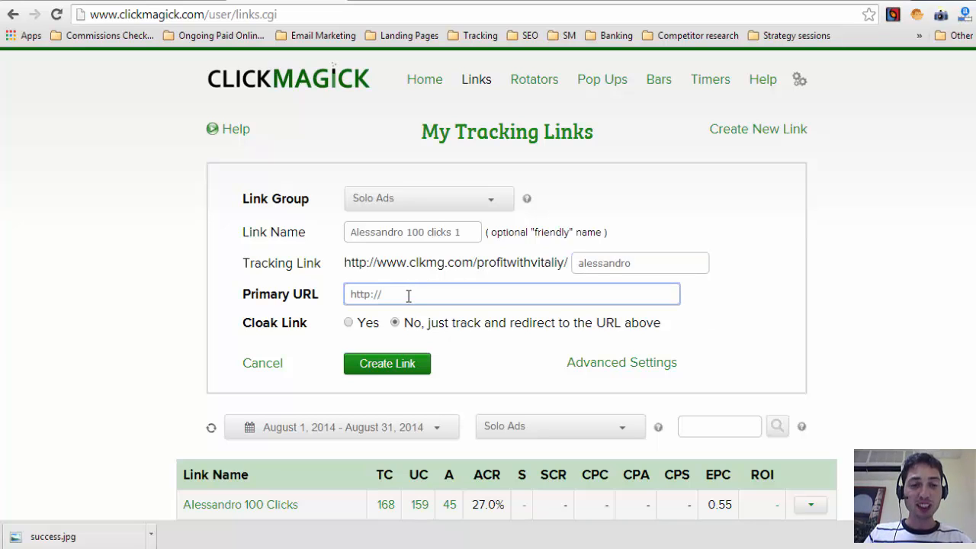
{"action": "left_click", "coordinate": [381, 4]}
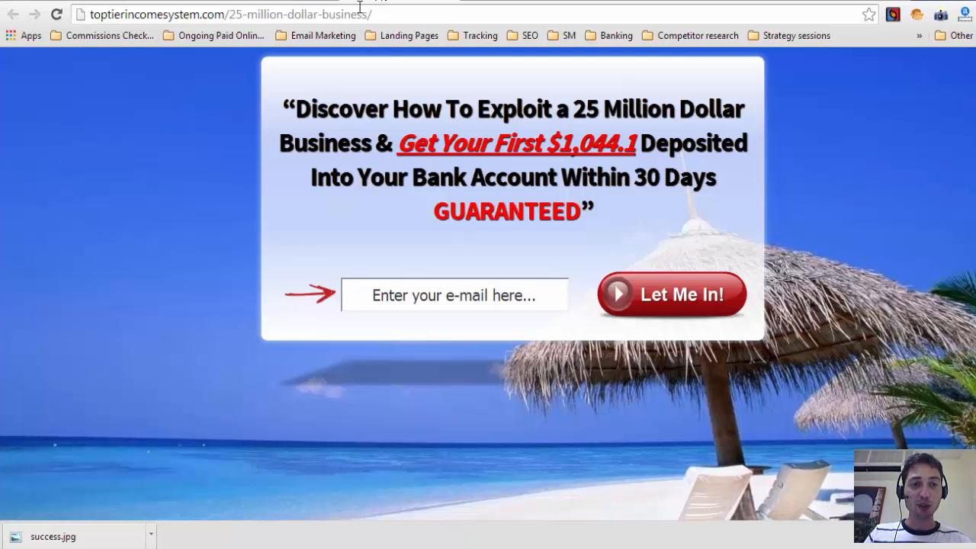
{"action": "left_click", "coordinate": [332, 14]}
{"action": "key", "text": "ctrl+c"}
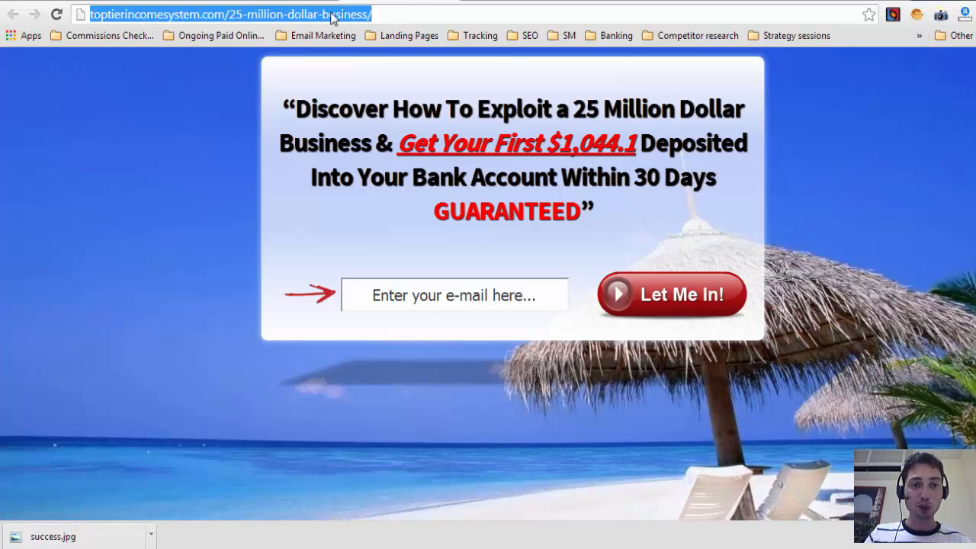
{"action": "left_click", "coordinate": [297, 3]}
{"action": "left_click", "coordinate": [486, 292]}
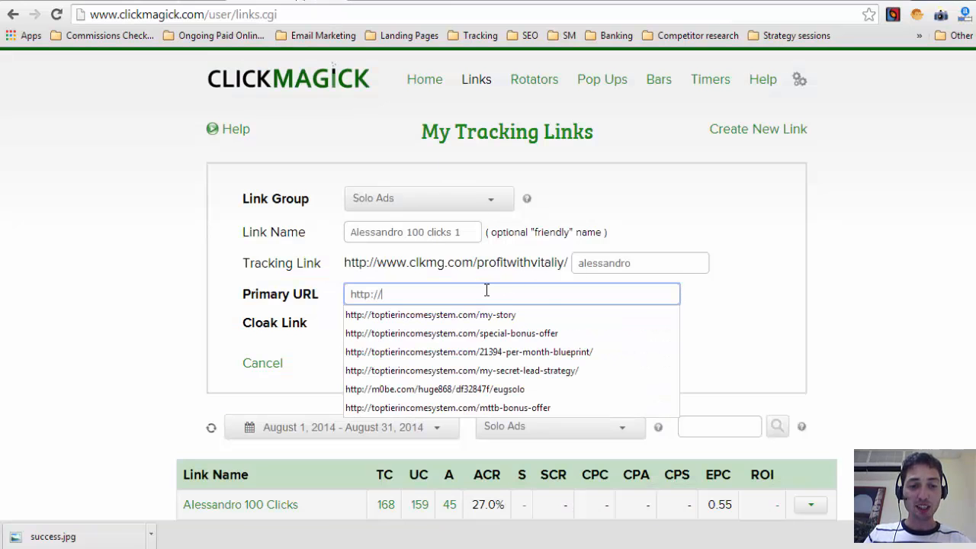
{"action": "key", "text": "ctrl+v"}
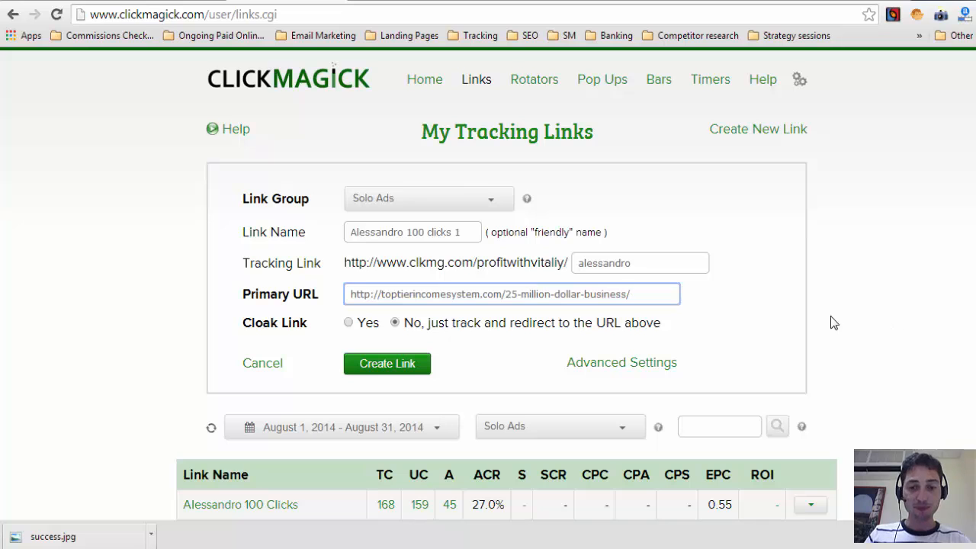
- Expand the tracking link's advanced settings and review the Pop Up option
{"action": "left_click", "coordinate": [618, 364]}
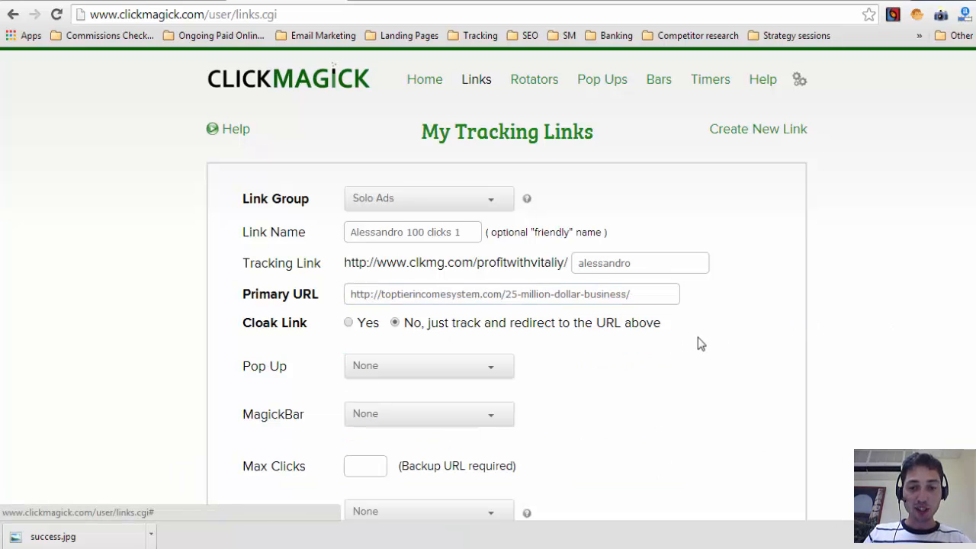
{"action": "scroll", "coordinate": [597, 321], "scroll_direction": "down", "scroll_amount": 2}
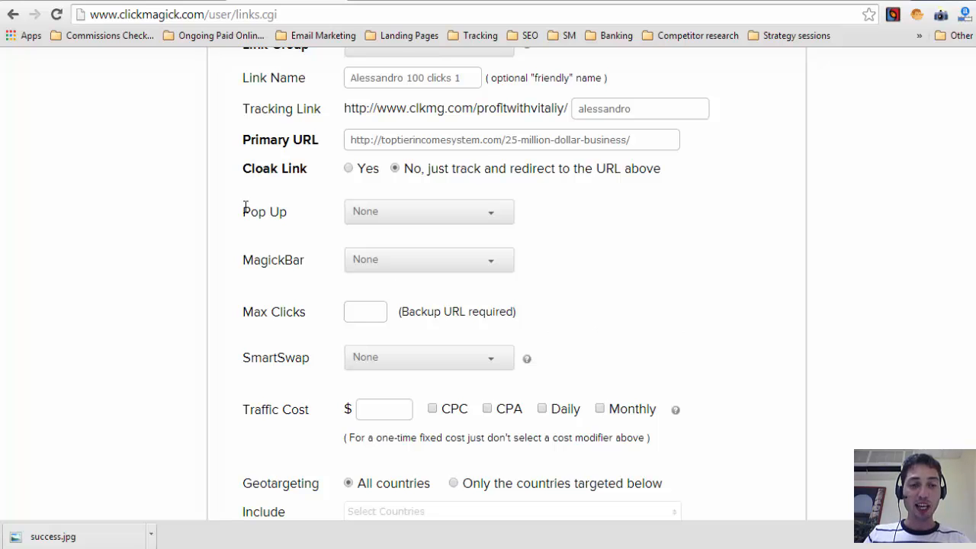
{"action": "left_click_drag", "start_coordinate": [245, 211], "coordinate": [294, 211]}
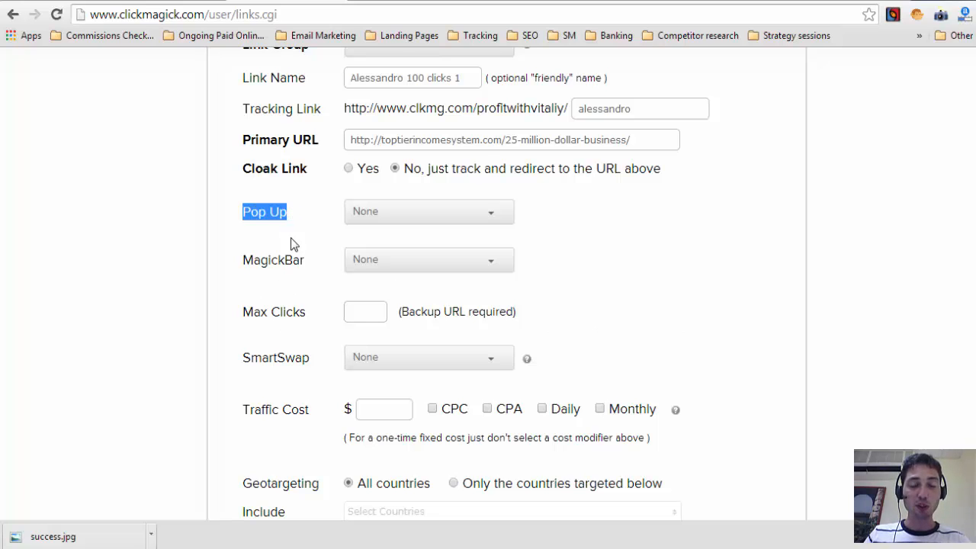
{"action": "left_click", "coordinate": [267, 215]}
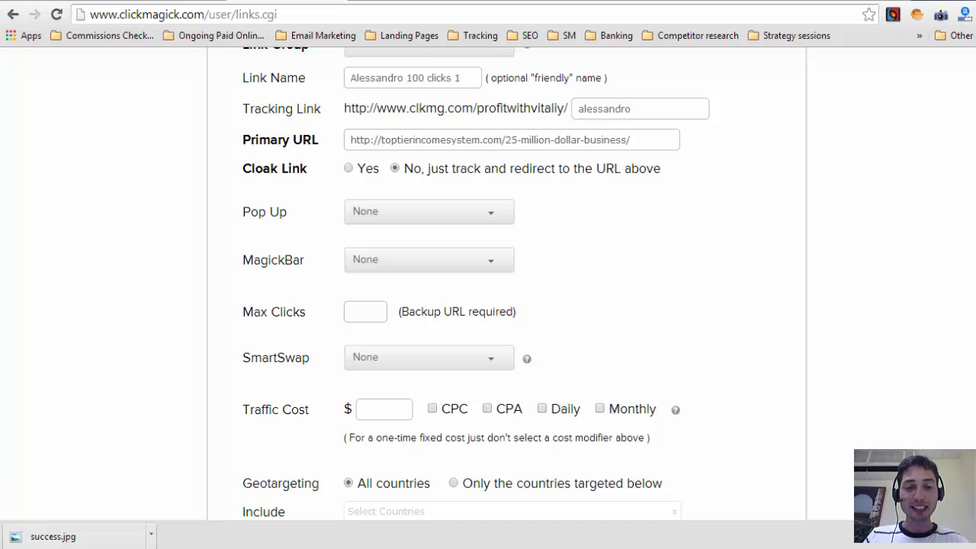
- Set the link's traffic cost to $0.45 with the CPC cost modifier
{"action": "scroll", "coordinate": [488, 282], "scroll_direction": "down", "scroll_amount": 3}
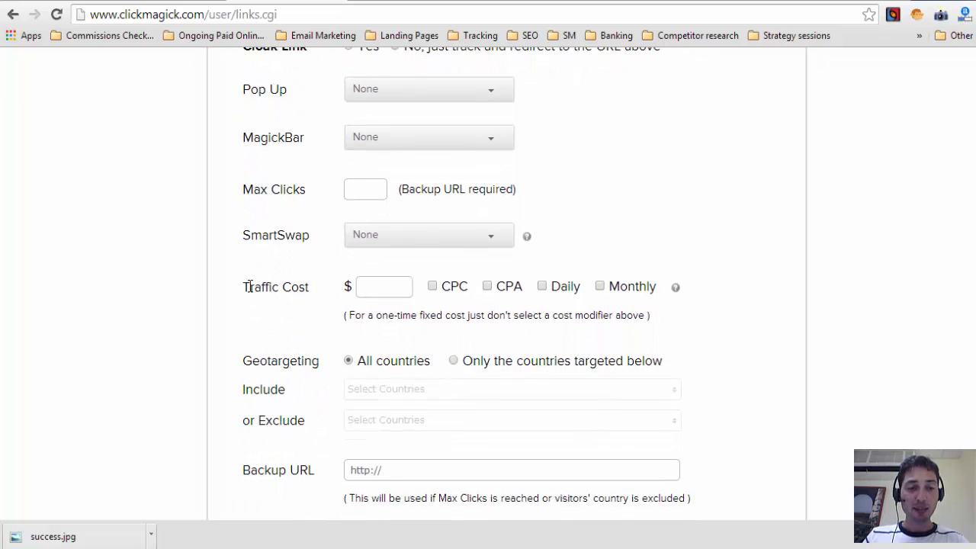
{"action": "left_click_drag", "start_coordinate": [244, 287], "coordinate": [311, 287]}
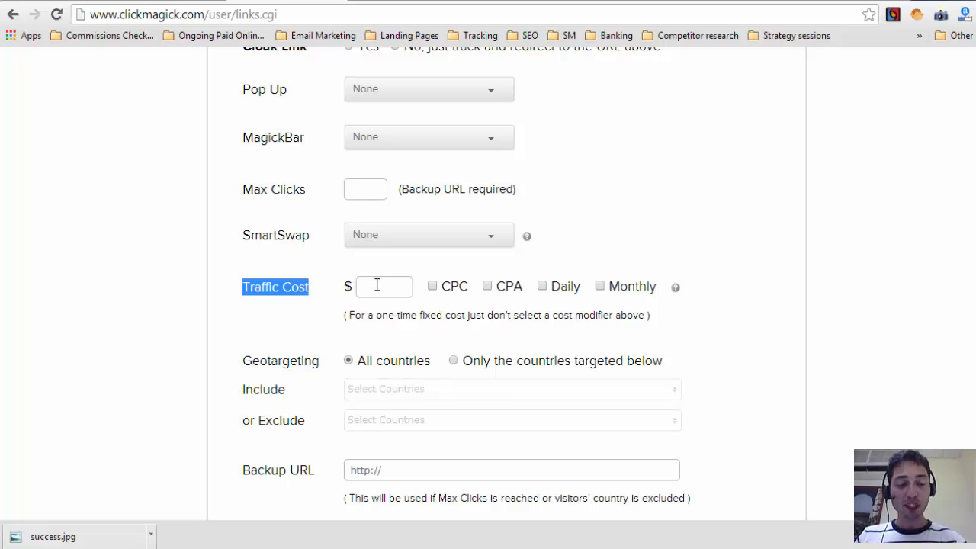
{"action": "left_click", "coordinate": [377, 285]}
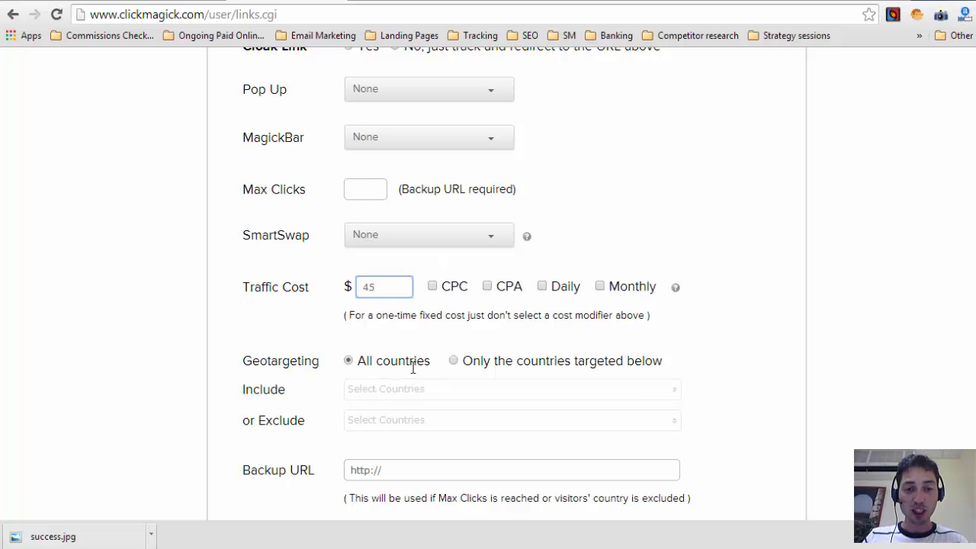
{"action": "left_click", "coordinate": [432, 286]}
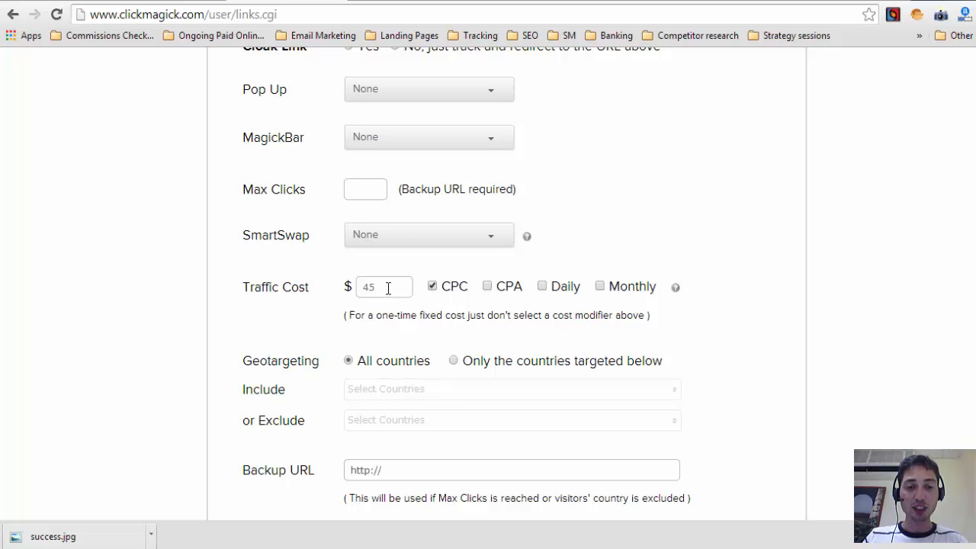
{"action": "left_click_drag", "start_coordinate": [386, 287], "coordinate": [332, 291]}
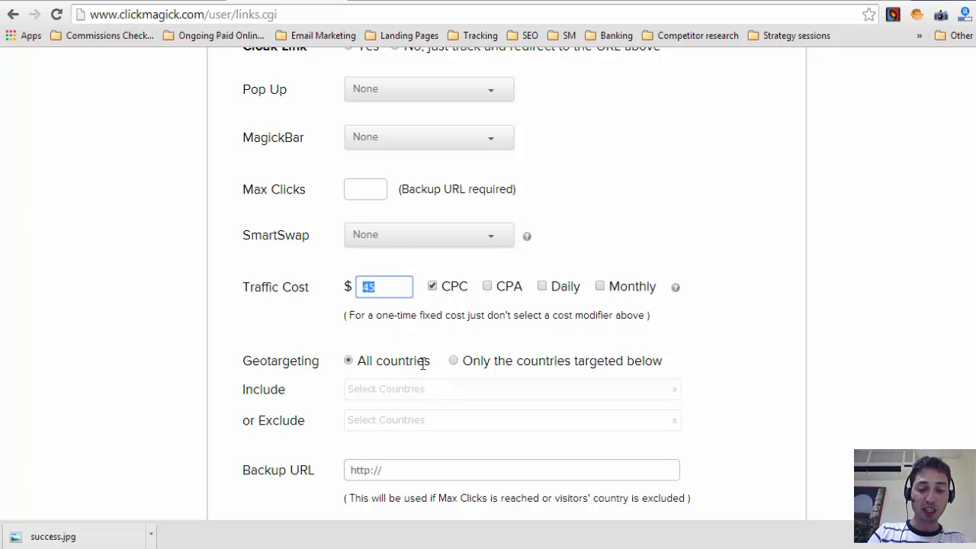
{"action": "type", "text": "0.45"}
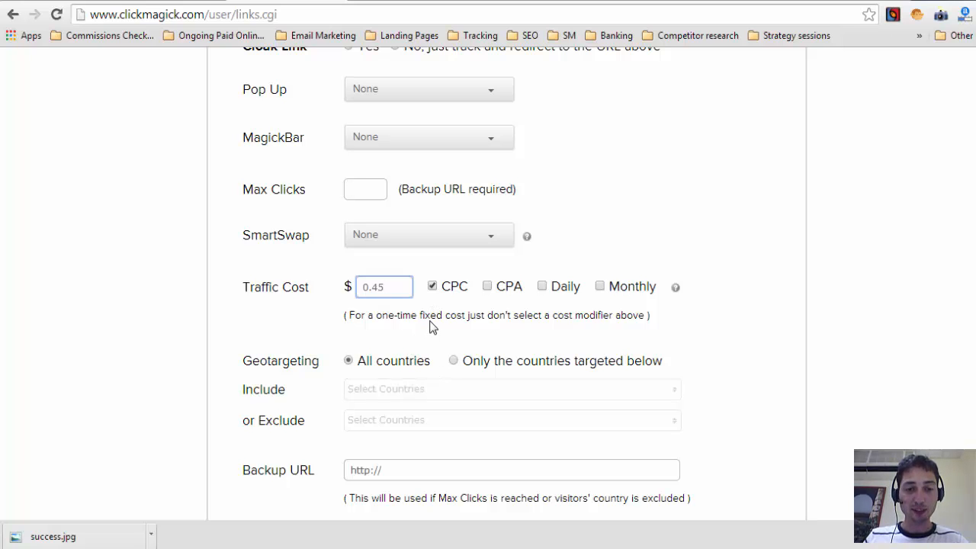
- Review the remaining advanced settings, including the Mobile URL, Repeat URL, Pixel/Code and Notes fields
{"action": "scroll", "coordinate": [800, 281], "scroll_direction": "down", "scroll_amount": 3}
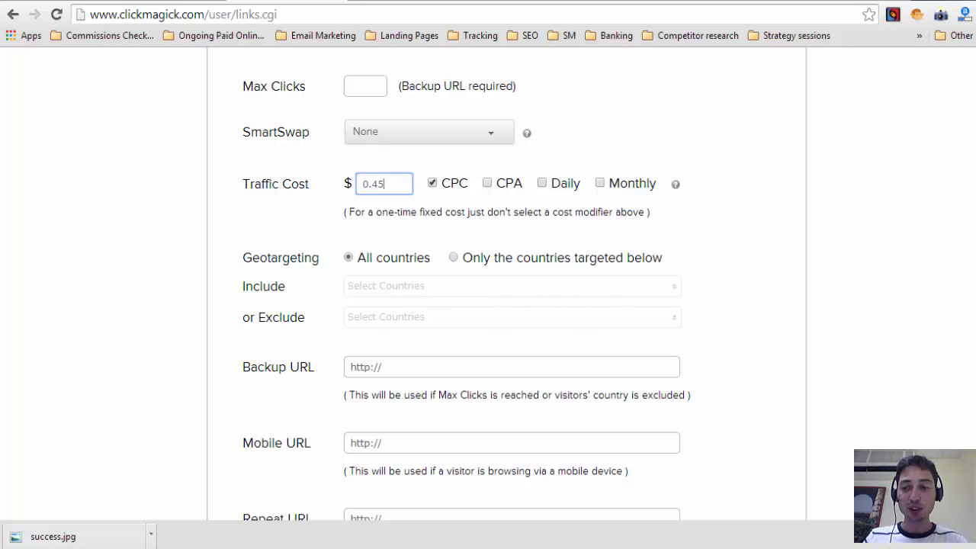
{"action": "scroll", "coordinate": [468, 254], "scroll_direction": "down", "scroll_amount": 2}
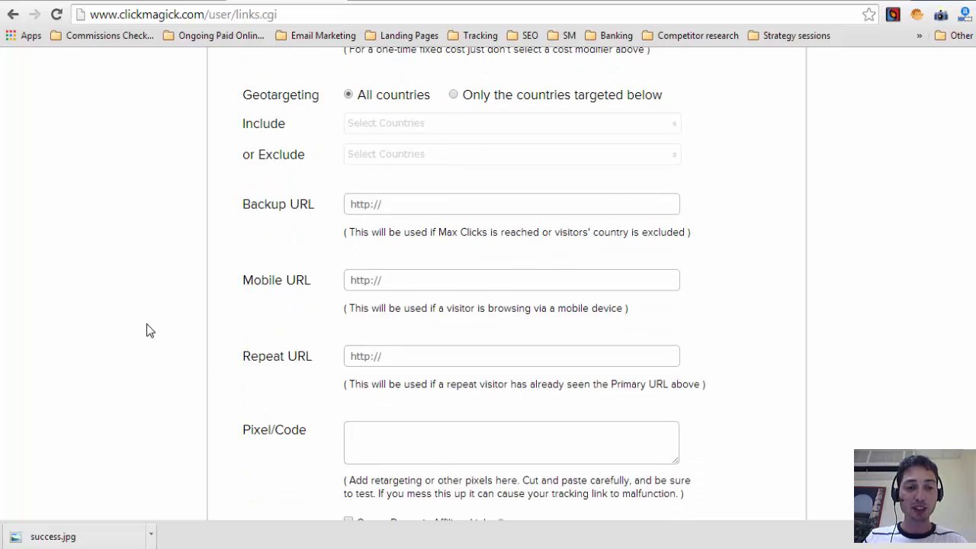
{"action": "left_click_drag", "start_coordinate": [243, 281], "coordinate": [312, 281]}
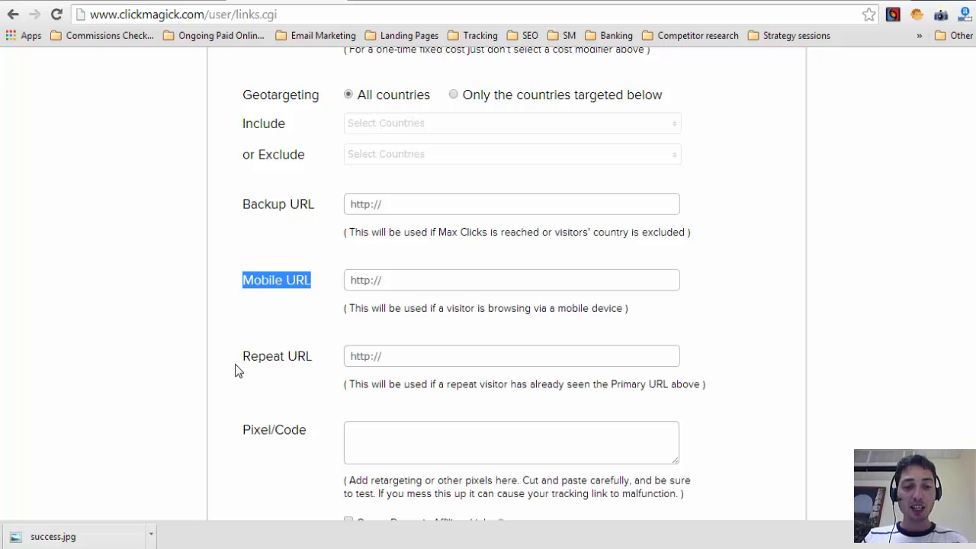
{"action": "left_click_drag", "start_coordinate": [243, 357], "coordinate": [286, 354]}
{"action": "left_click", "coordinate": [312, 404]}
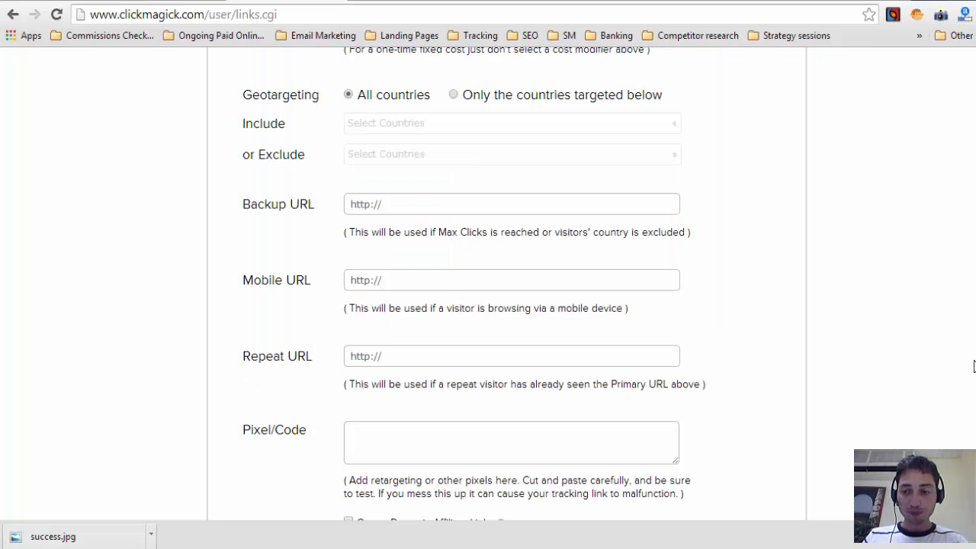
{"action": "scroll", "coordinate": [455, 385], "scroll_direction": "down", "scroll_amount": 3}
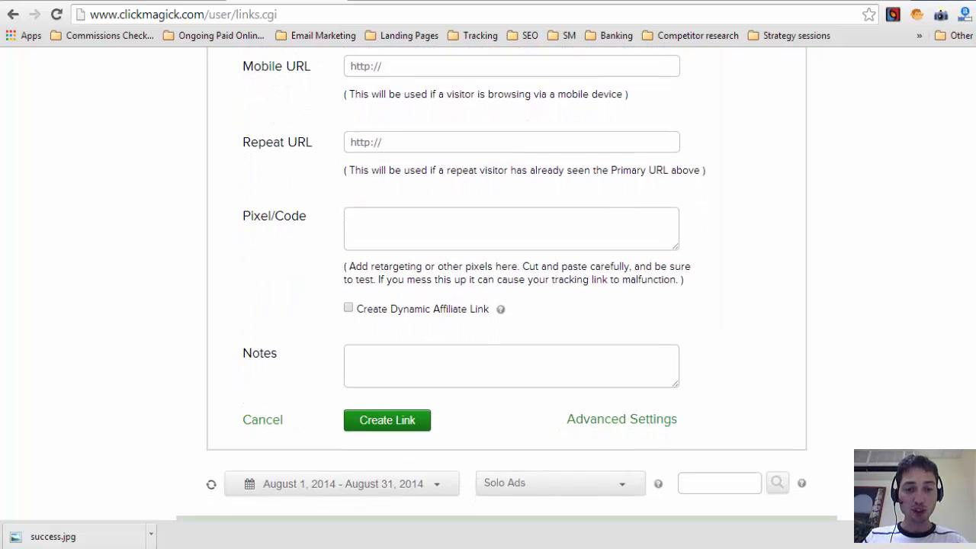
{"action": "left_click_drag", "start_coordinate": [375, 263], "coordinate": [494, 263]}
{"action": "left_click", "coordinate": [450, 263]}
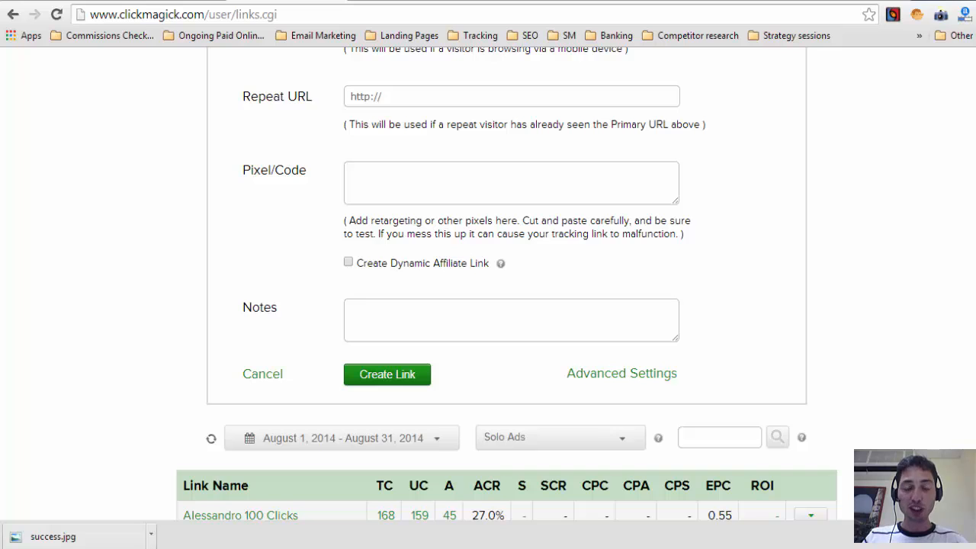
{"action": "scroll", "coordinate": [507, 282], "scroll_direction": "up", "scroll_amount": 3}
{"action": "scroll", "coordinate": [508, 282], "scroll_direction": "down", "scroll_amount": 2}
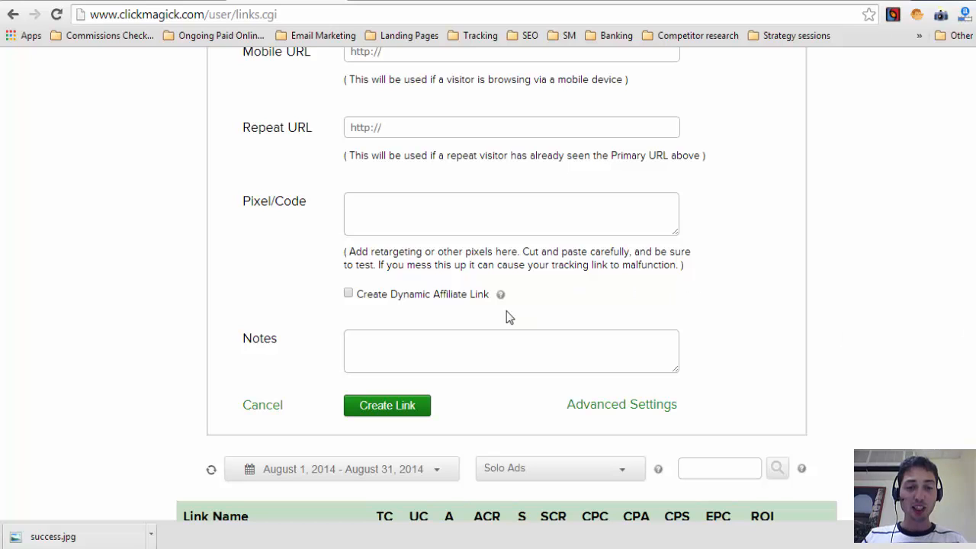
- Create the tracking link and open its details from the list of tracking links
{"action": "left_click", "coordinate": [400, 406]}
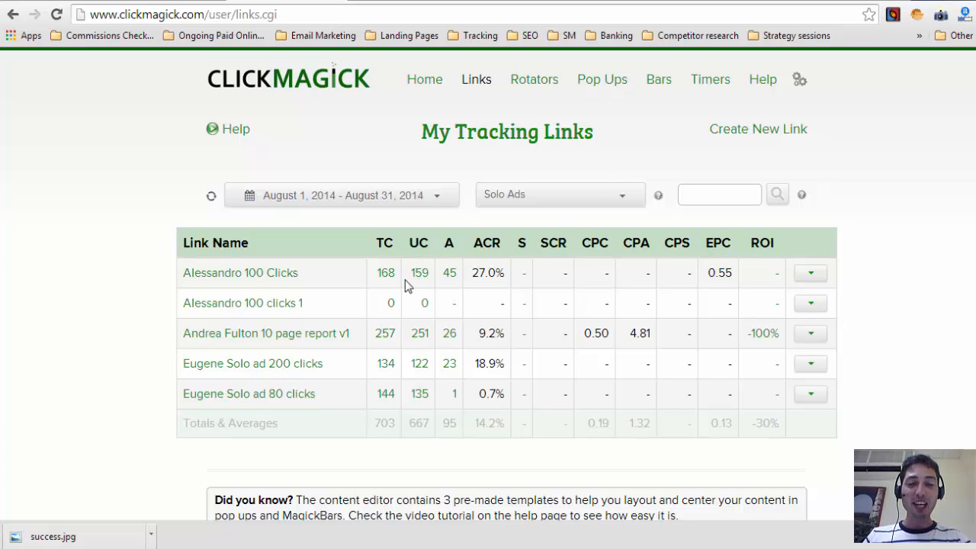
{"action": "left_click", "coordinate": [285, 305]}
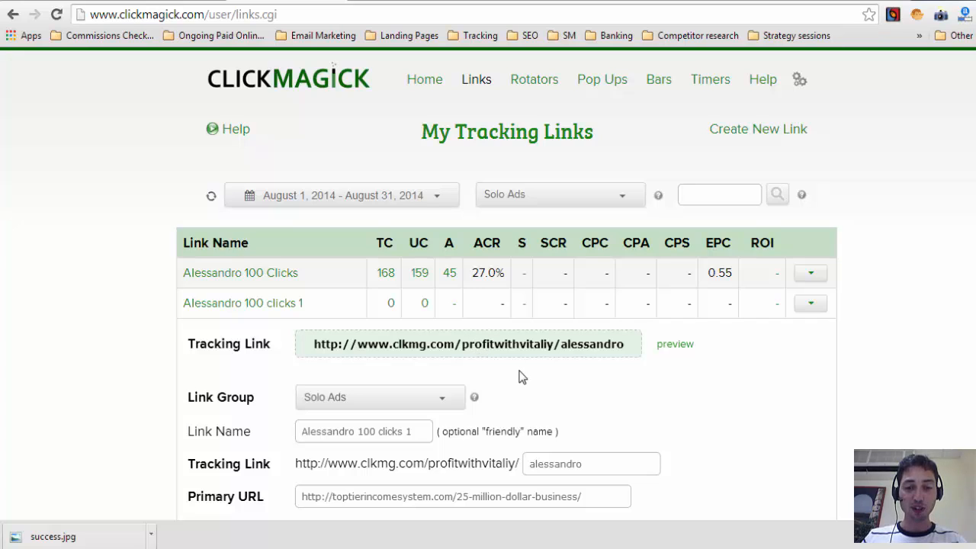
- Open Track Conversions for the new link and review the tracking pixel codes for sales and actions
{"action": "left_click", "coordinate": [811, 303]}
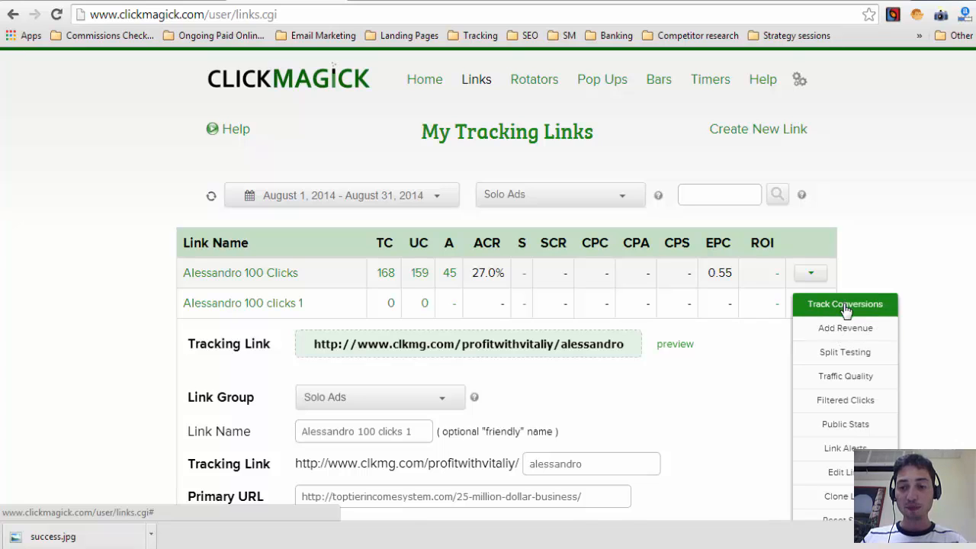
{"action": "left_click", "coordinate": [839, 315]}
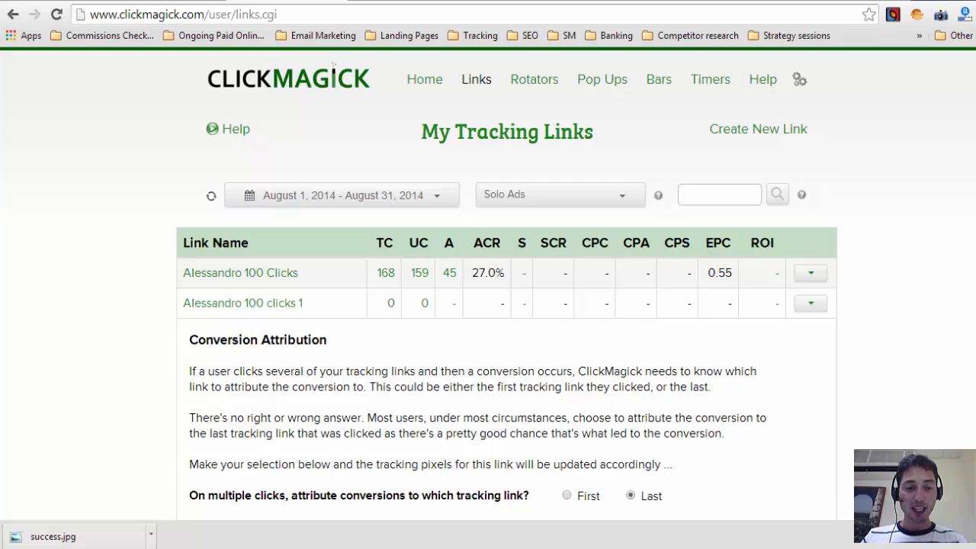
{"action": "scroll", "coordinate": [488, 305], "scroll_direction": "down", "scroll_amount": 5}
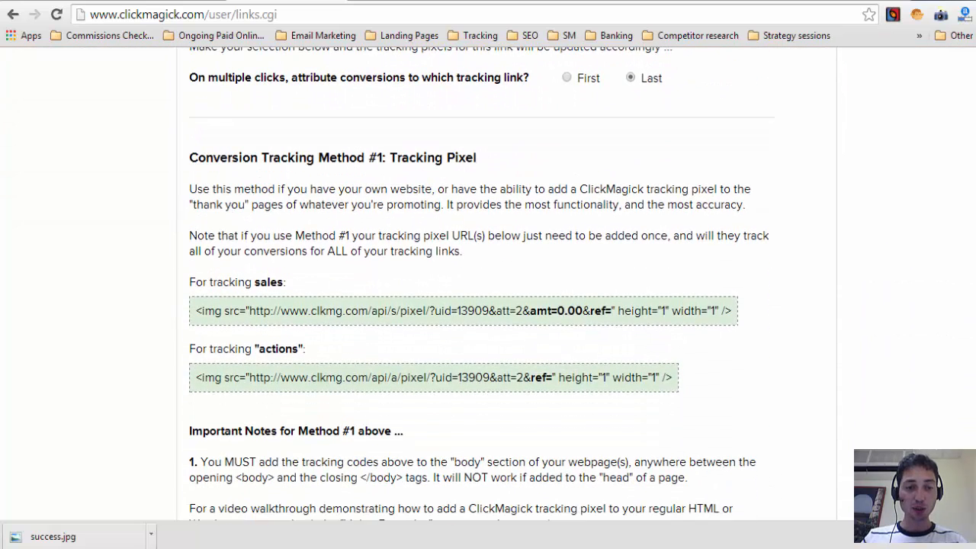
{"action": "left_click_drag", "start_coordinate": [193, 283], "coordinate": [299, 280]}
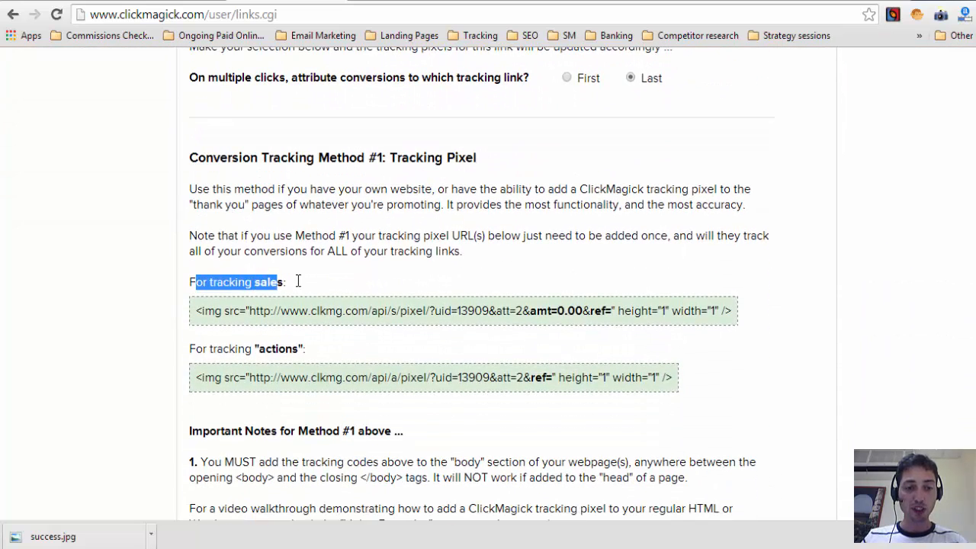
{"action": "left_click_drag", "start_coordinate": [194, 349], "coordinate": [304, 351]}
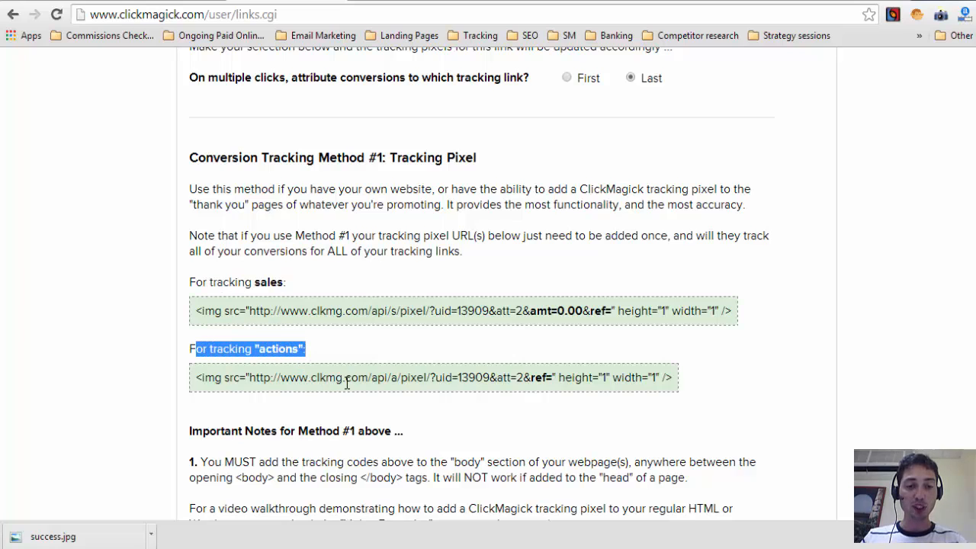
- Copy the whole tracking pixel code for tracking "actions"
{"action": "left_click", "coordinate": [302, 379]}
{"action": "triple_click", "coordinate": [303, 379]}
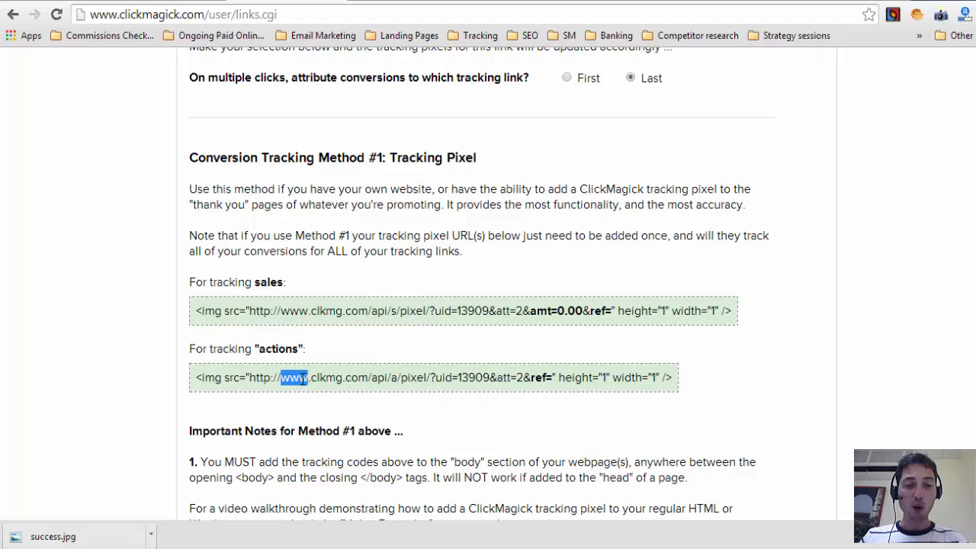
{"action": "right_click", "coordinate": [394, 379]}
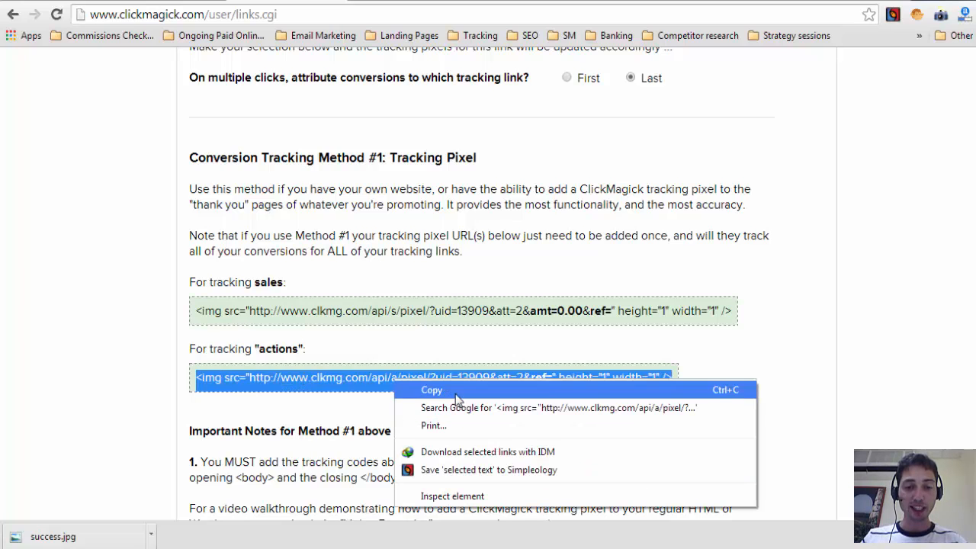
{"action": "left_click", "coordinate": [432, 390]}
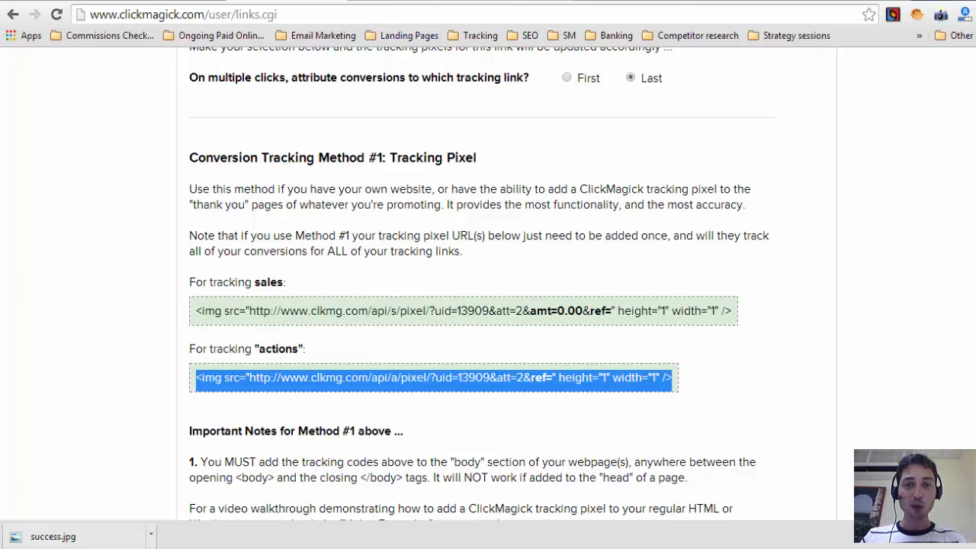
- Switch to the LeadPages editor of the "MTTB funnel My Story" page, checking the matching live video page as well
{"action": "left_click", "coordinate": [599, 1]}
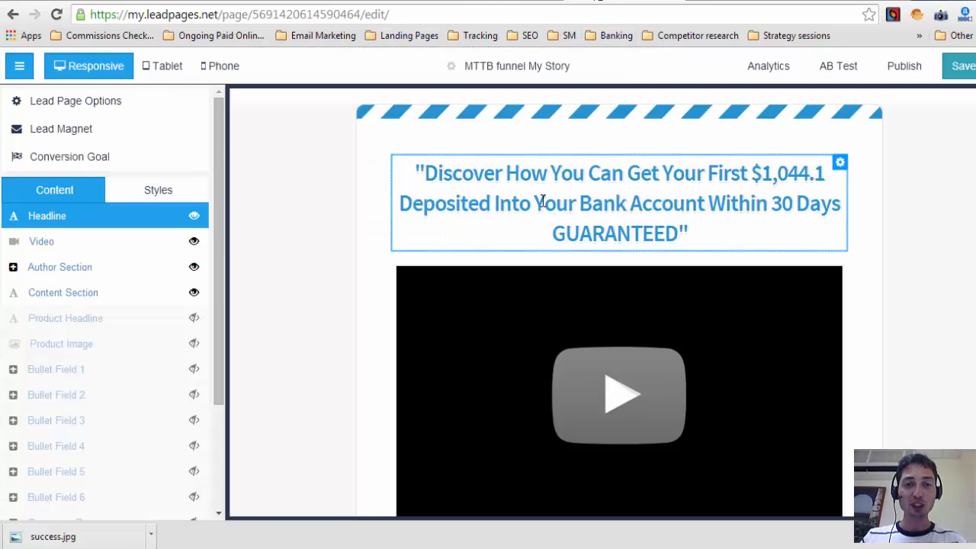
{"action": "key", "text": "ctrl+Tab"}
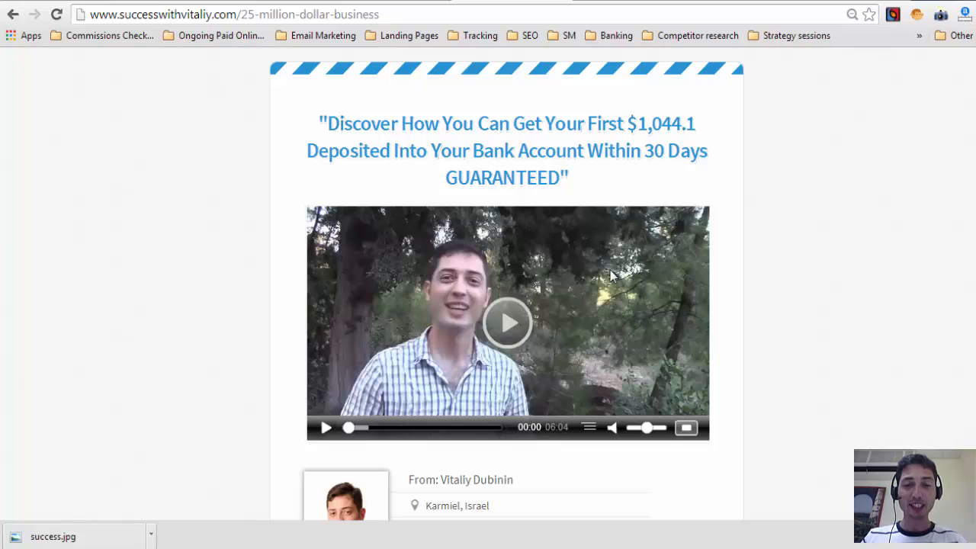
{"action": "left_click", "coordinate": [648, 4]}
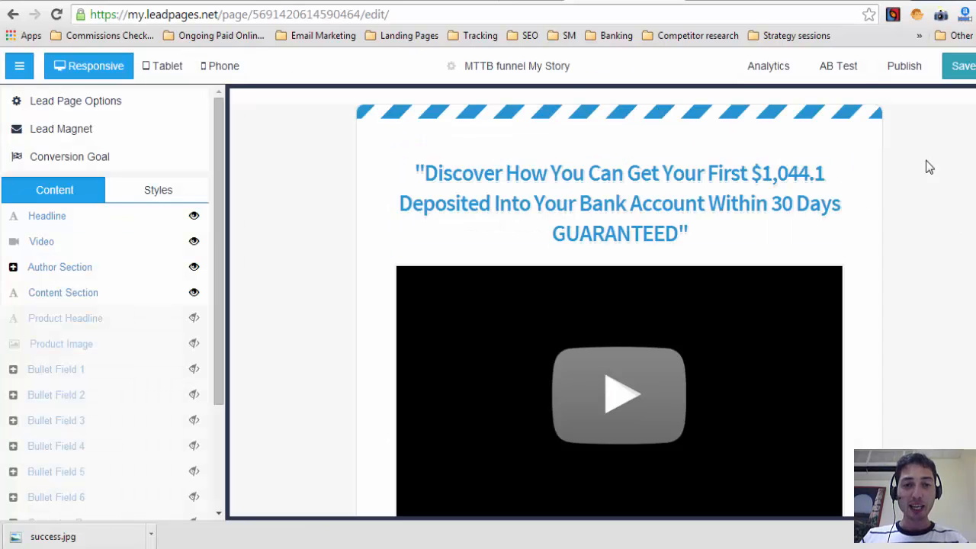
- Paste the copied actions tracking pixel into the page's End-of-Body-Tag Tracking Code and save the LeadPage
{"action": "left_click", "coordinate": [511, 66]}
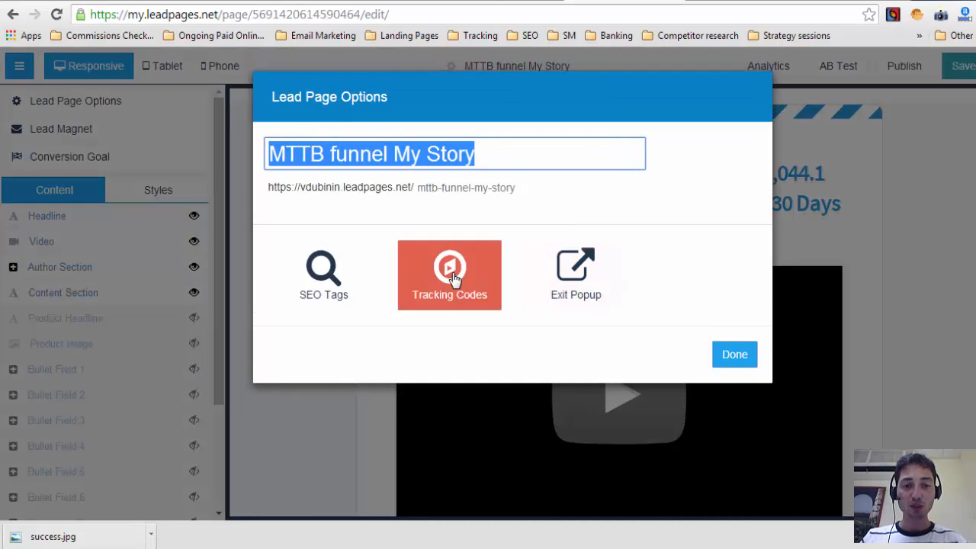
{"action": "left_click", "coordinate": [453, 279]}
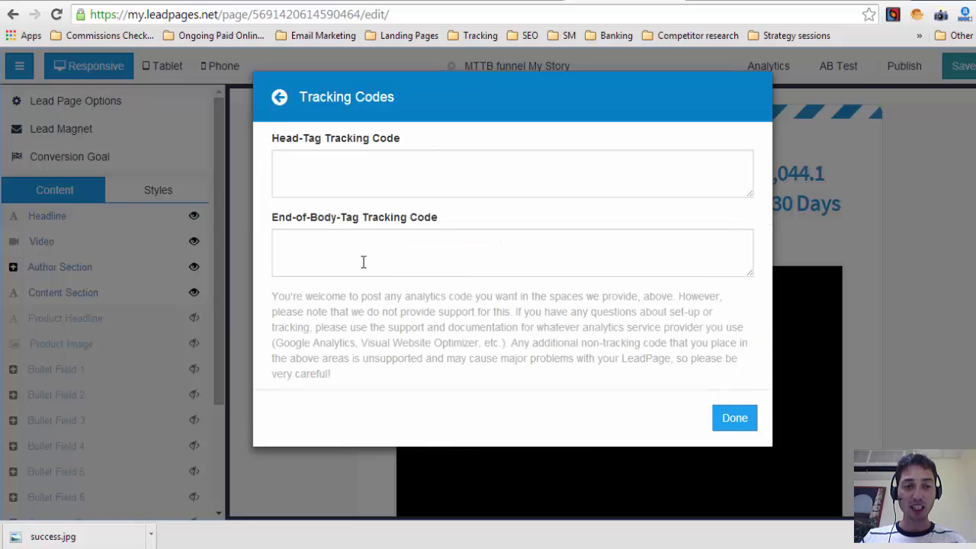
{"action": "left_click", "coordinate": [331, 252]}
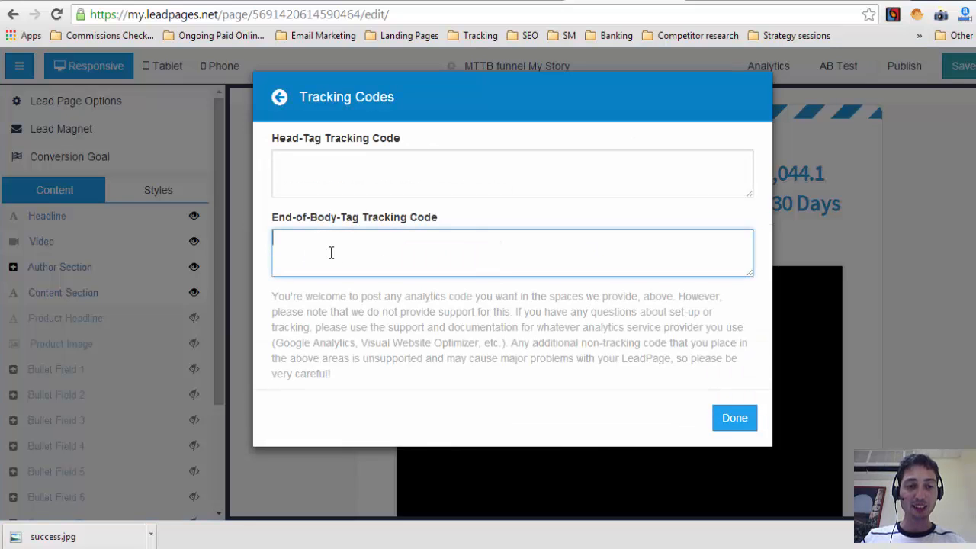
{"action": "key", "text": "ctrl+v"}
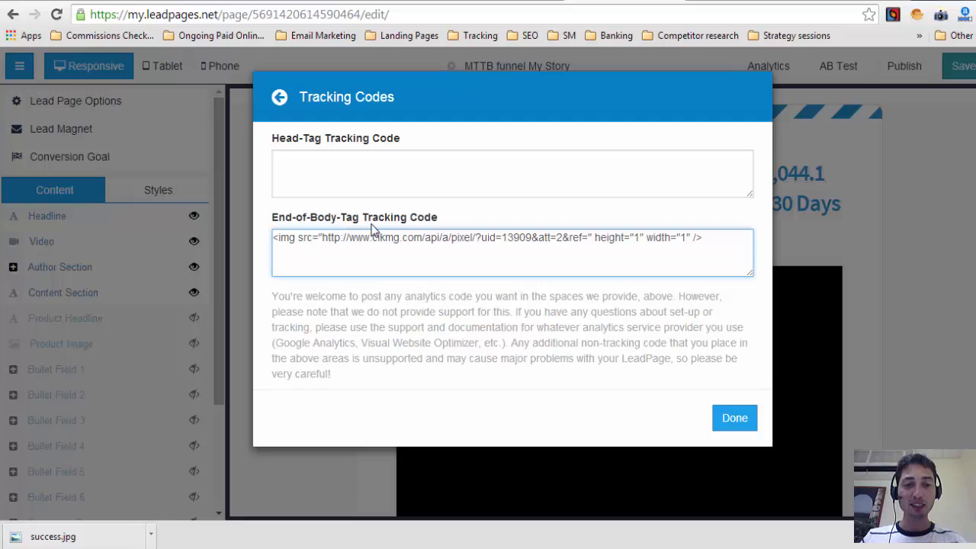
{"action": "left_click", "coordinate": [731, 419]}
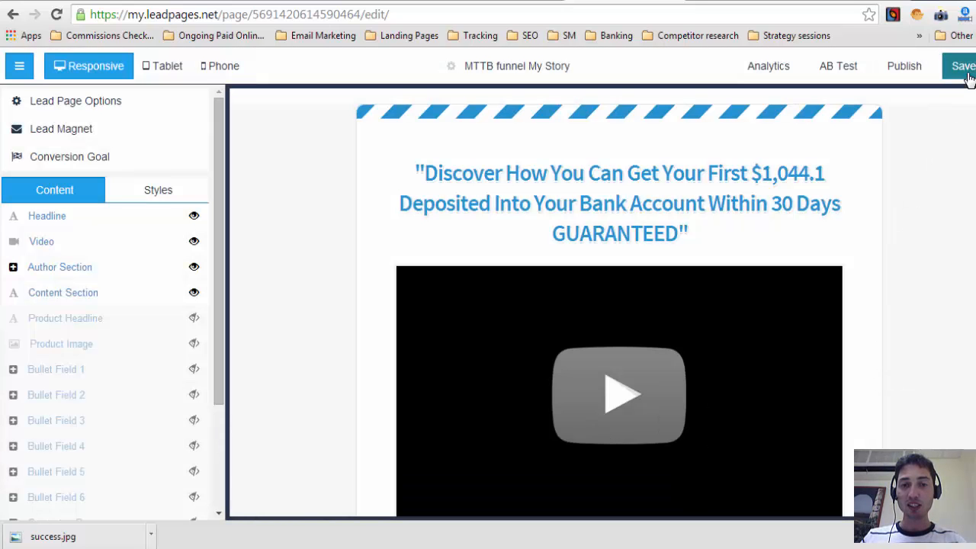
{"action": "left_click", "coordinate": [966, 75]}
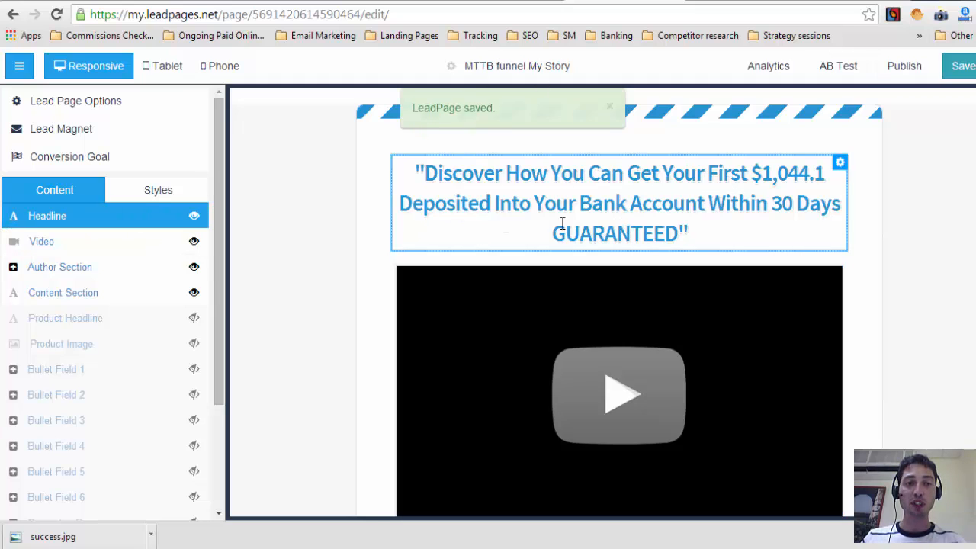
- Switch to the WordPress admin with the Pretty Link list, start a new page and paste the actions tracking pixel into its content
{"action": "left_click", "coordinate": [181, 1]}
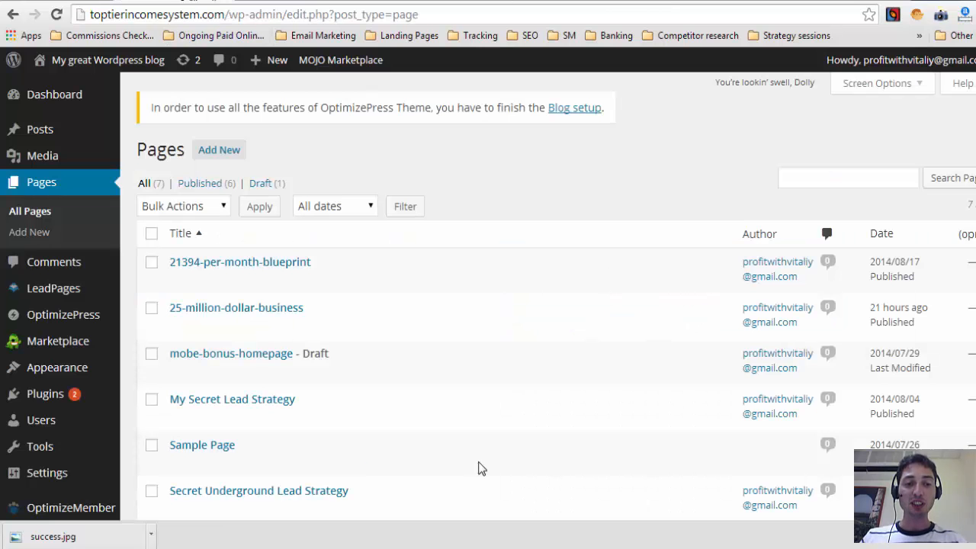
{"action": "left_click", "coordinate": [509, 4]}
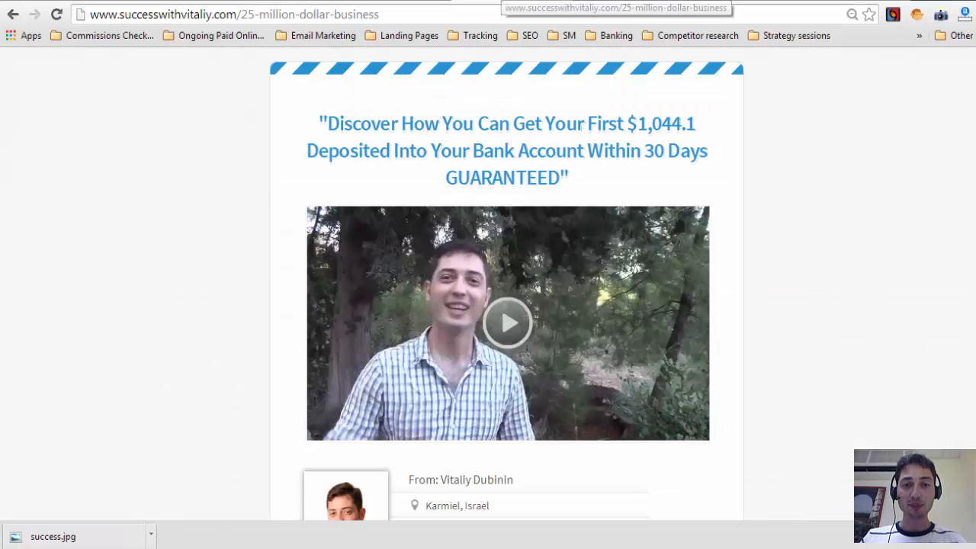
{"action": "left_click", "coordinate": [646, 4]}
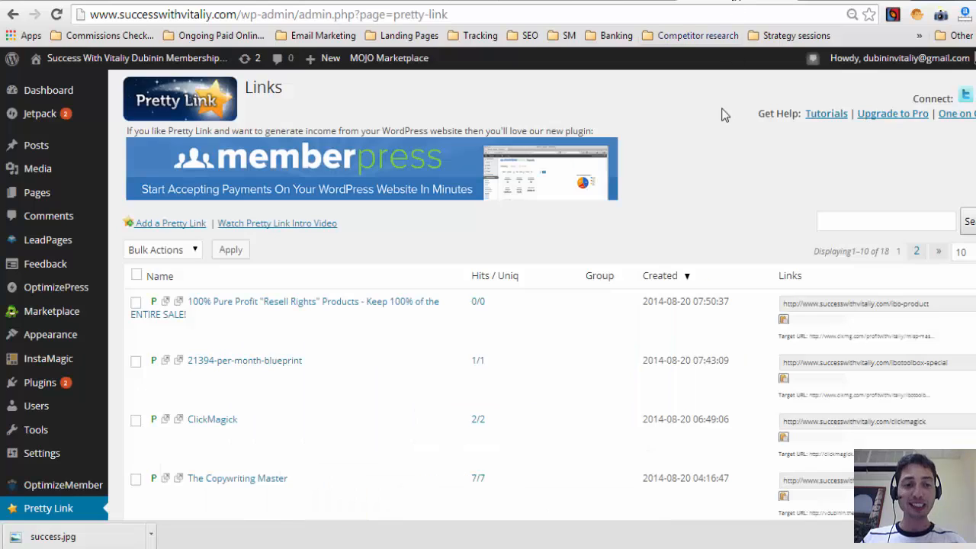
{"action": "mouse_move", "coordinate": [38, 193]}
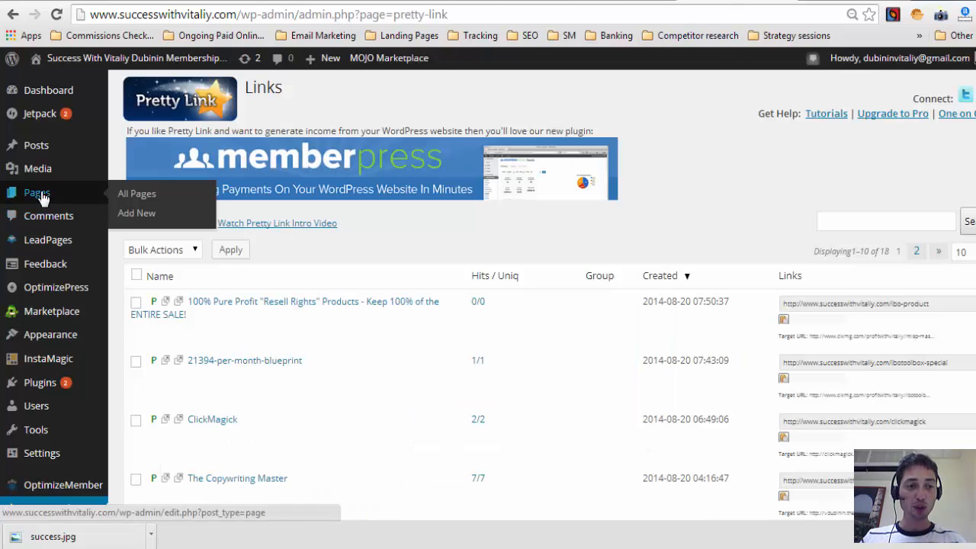
{"action": "left_click", "coordinate": [145, 215]}
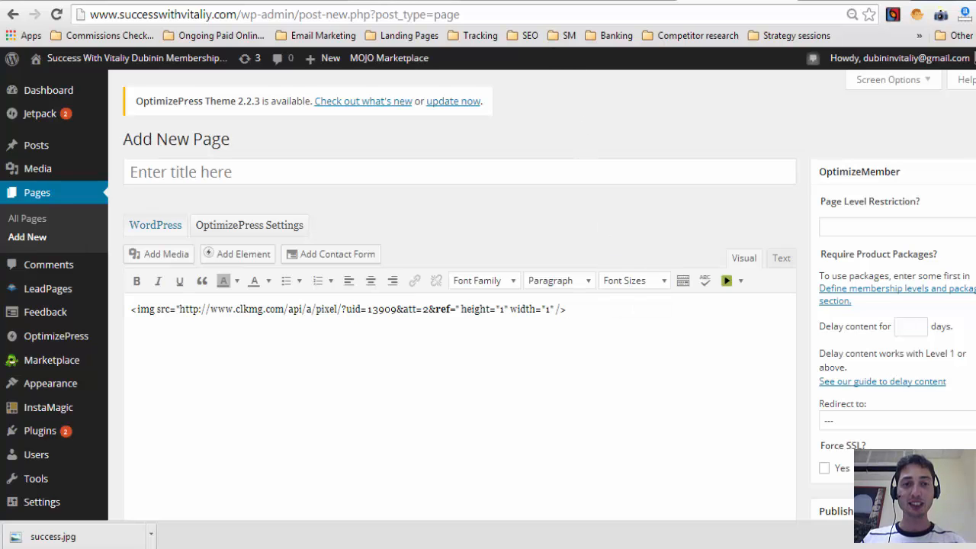
- Revisit the 25-million-dollar-business opt-in page and its video page, and return to the list of ClickMagick tracking links
{"action": "left_click", "coordinate": [406, 0]}
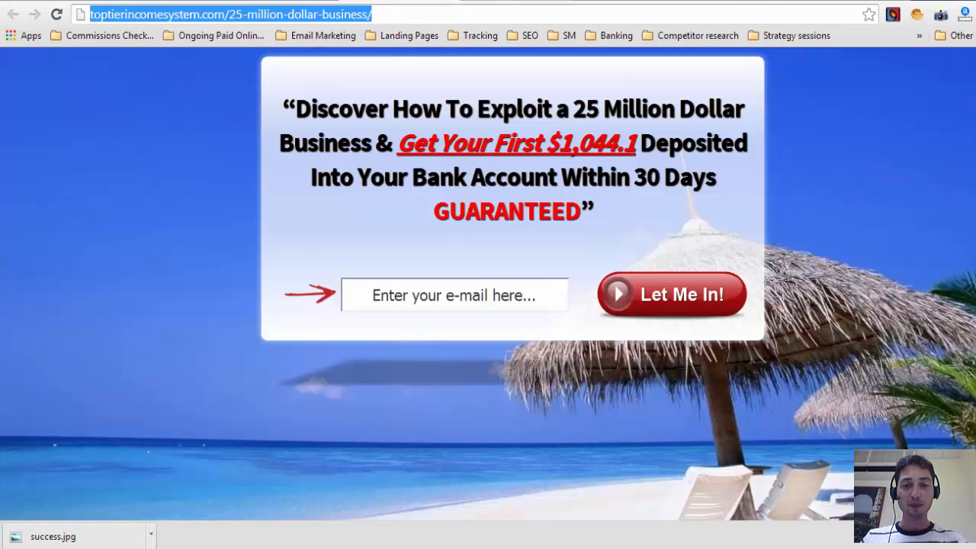
{"action": "left_click", "coordinate": [507, 2]}
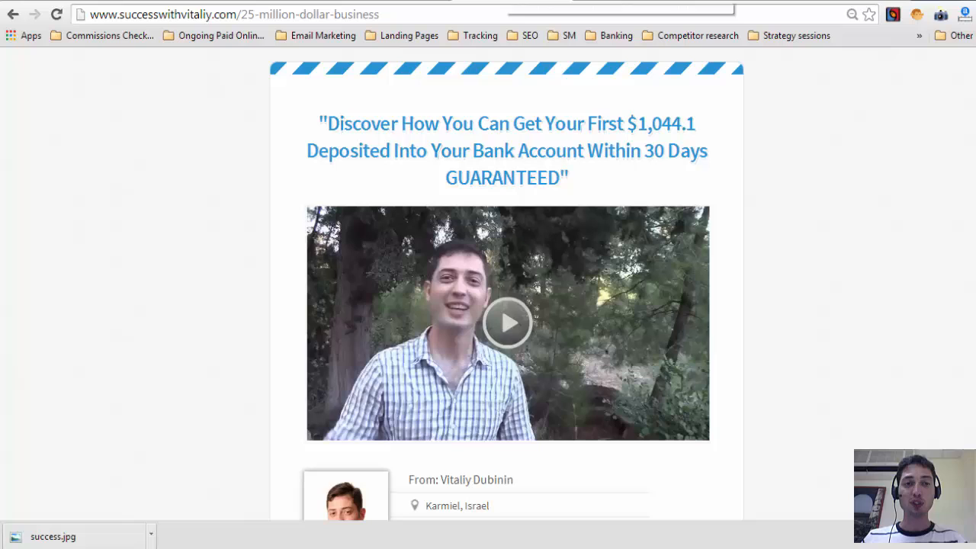
{"action": "left_click", "coordinate": [301, 2]}
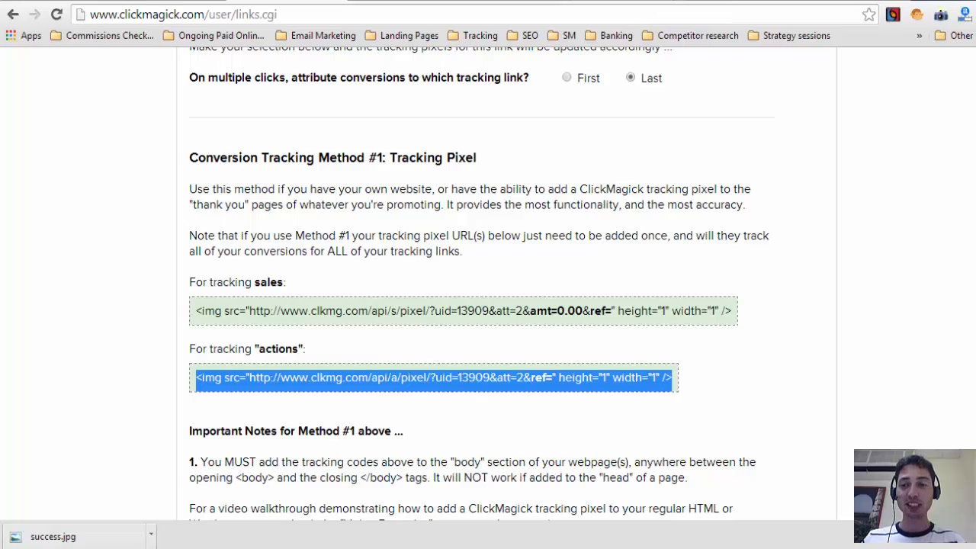
{"action": "scroll", "coordinate": [481, 283], "scroll_direction": "down", "scroll_amount": 2}
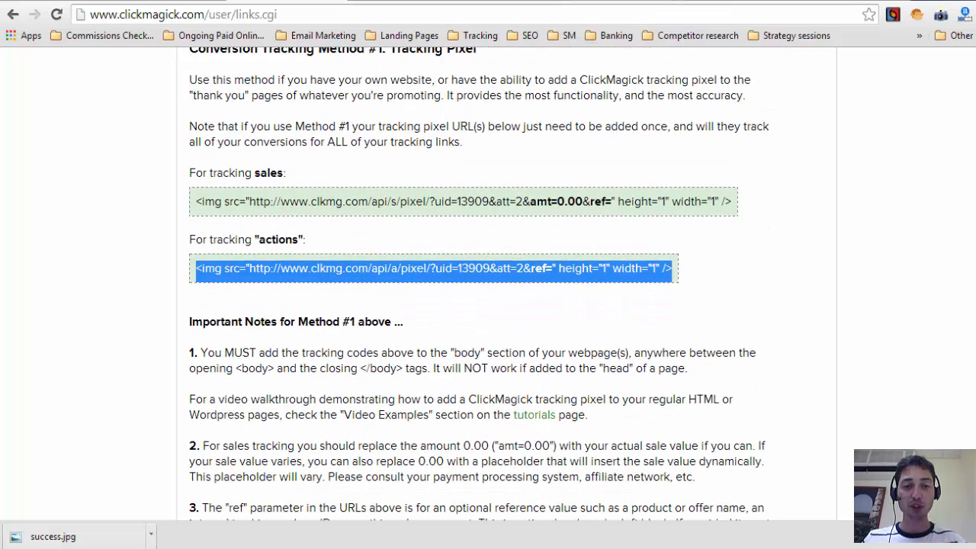
{"action": "scroll", "coordinate": [481, 283], "scroll_direction": "up", "scroll_amount": 5}
{"action": "scroll", "coordinate": [488, 282], "scroll_direction": "up", "scroll_amount": 3}
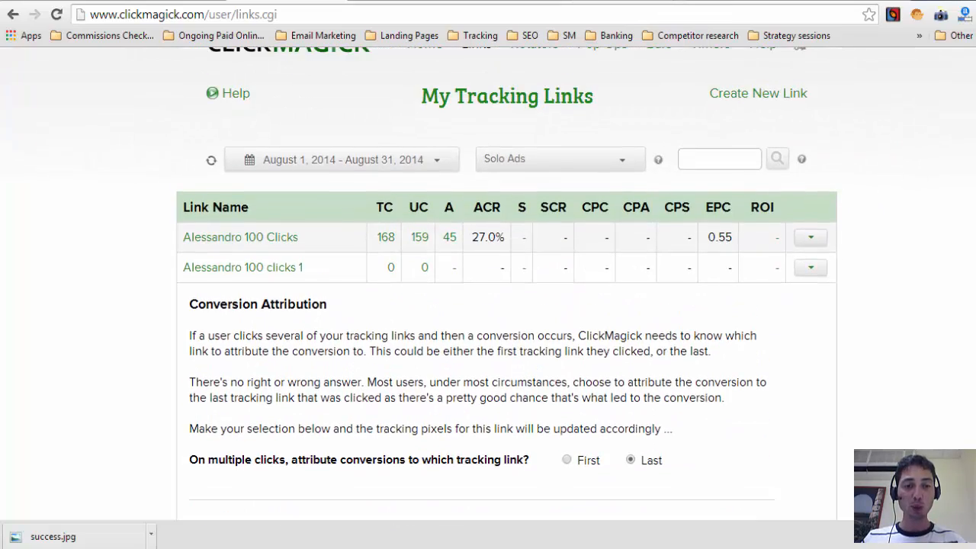
- Open the details of both solo ad links and check the action conversion rate of the older one
{"action": "left_click", "coordinate": [267, 269]}
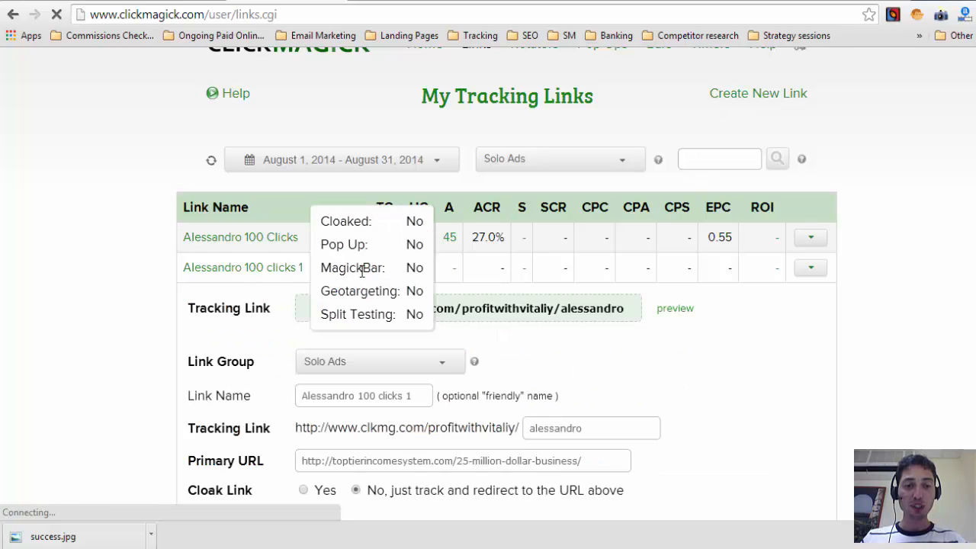
{"action": "left_click", "coordinate": [268, 244]}
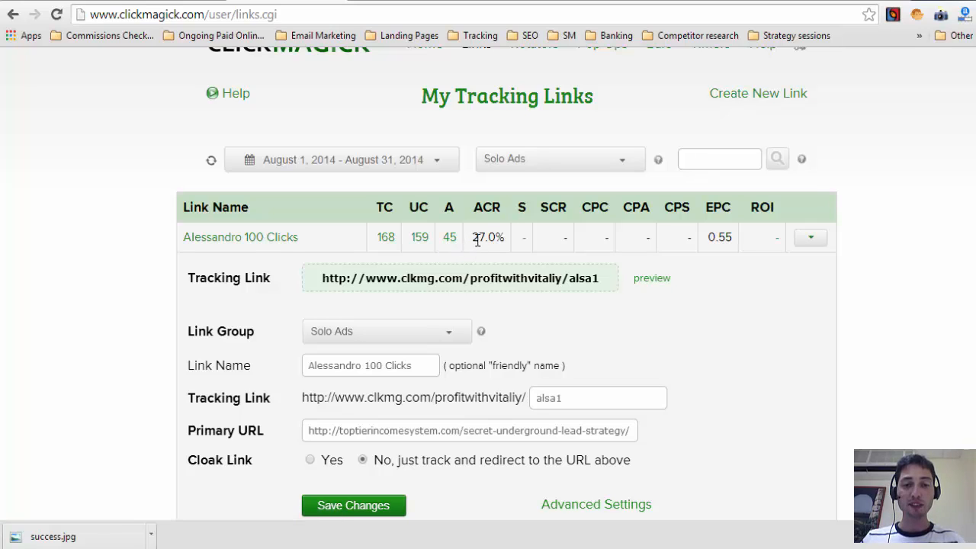
{"action": "left_click_drag", "start_coordinate": [472, 237], "coordinate": [504, 241]}
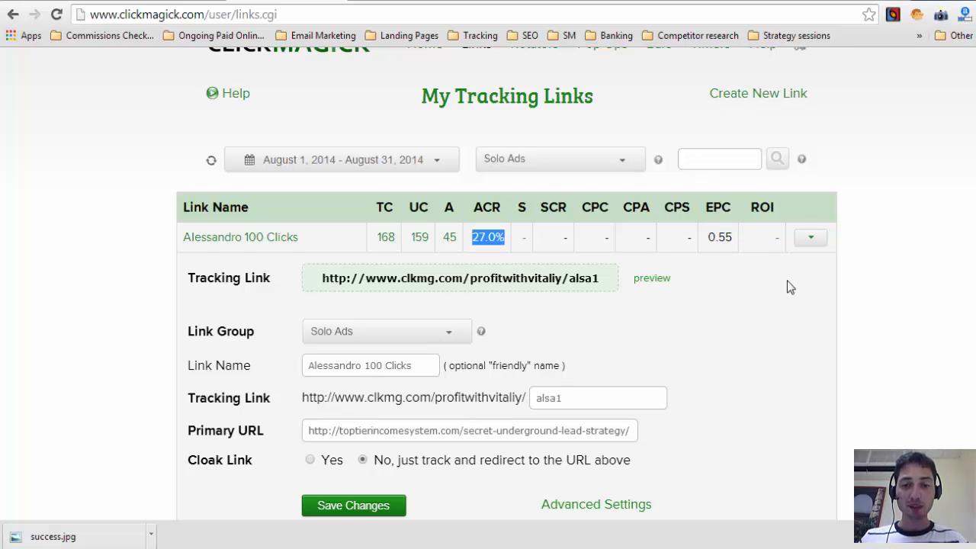
- Open Traffic Quality for the older solo ad link and review its unique IPs, mobile clicks, proxy clicks and Tier 1 clicks
{"action": "left_click", "coordinate": [808, 239]}
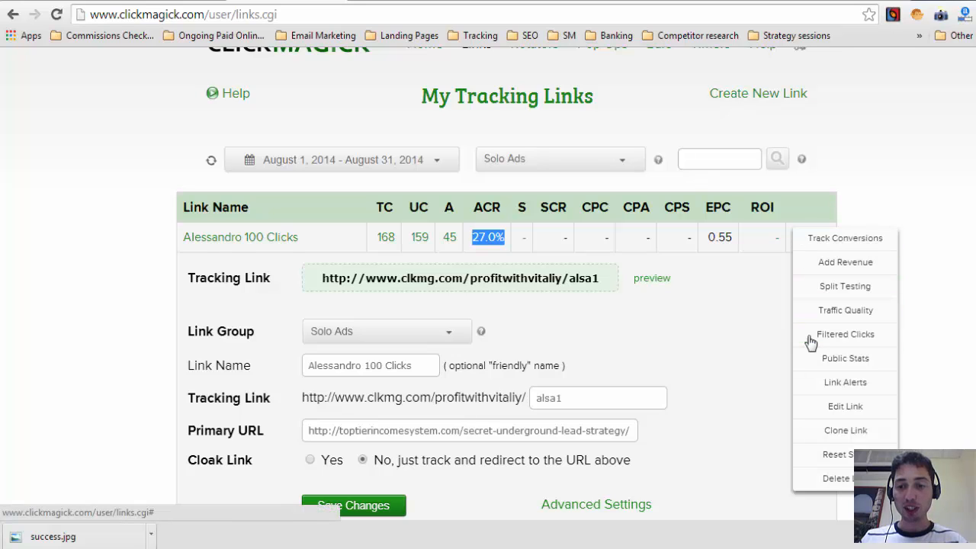
{"action": "left_click", "coordinate": [834, 311]}
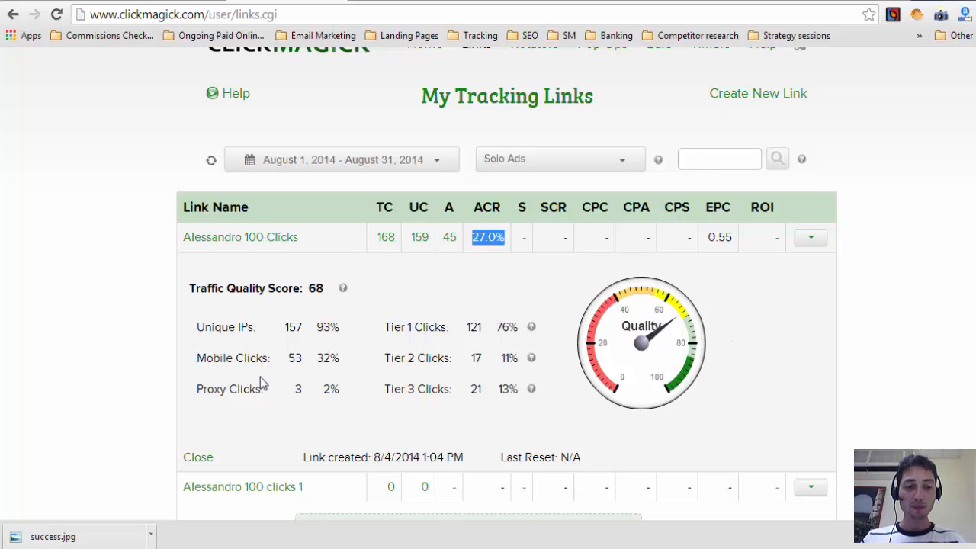
{"action": "left_click_drag", "start_coordinate": [198, 326], "coordinate": [341, 329]}
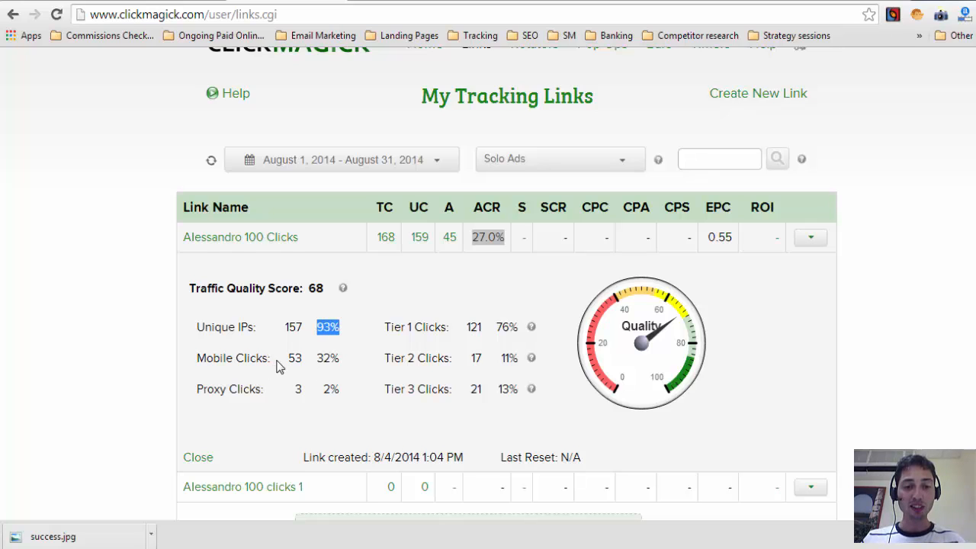
{"action": "left_click_drag", "start_coordinate": [317, 358], "coordinate": [338, 357]}
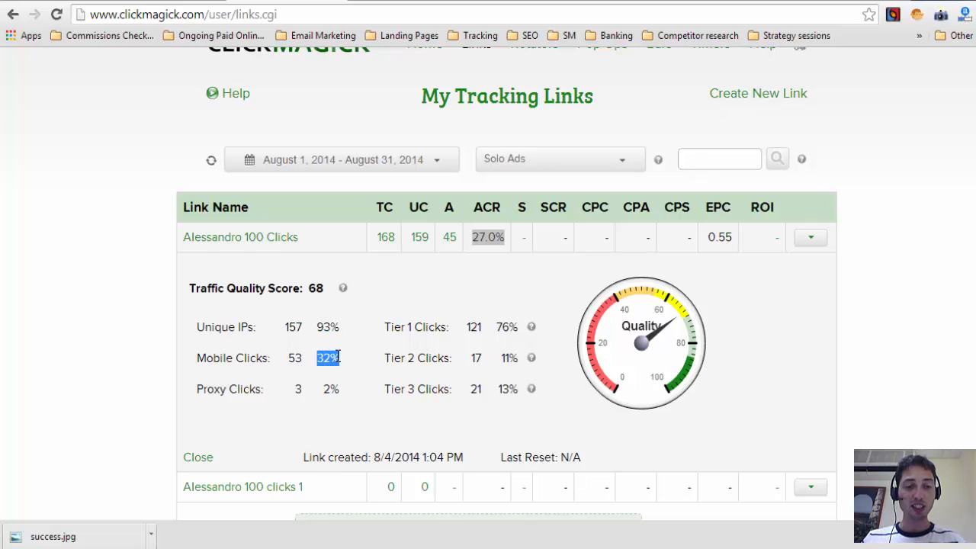
{"action": "left_click_drag", "start_coordinate": [295, 389], "coordinate": [302, 389]}
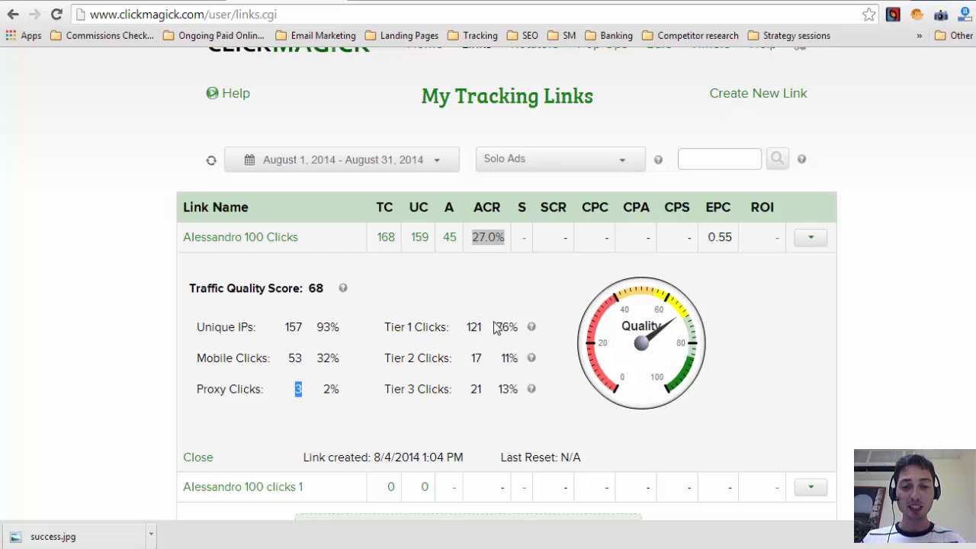
{"action": "left_click_drag", "start_coordinate": [503, 327], "coordinate": [516, 328]}
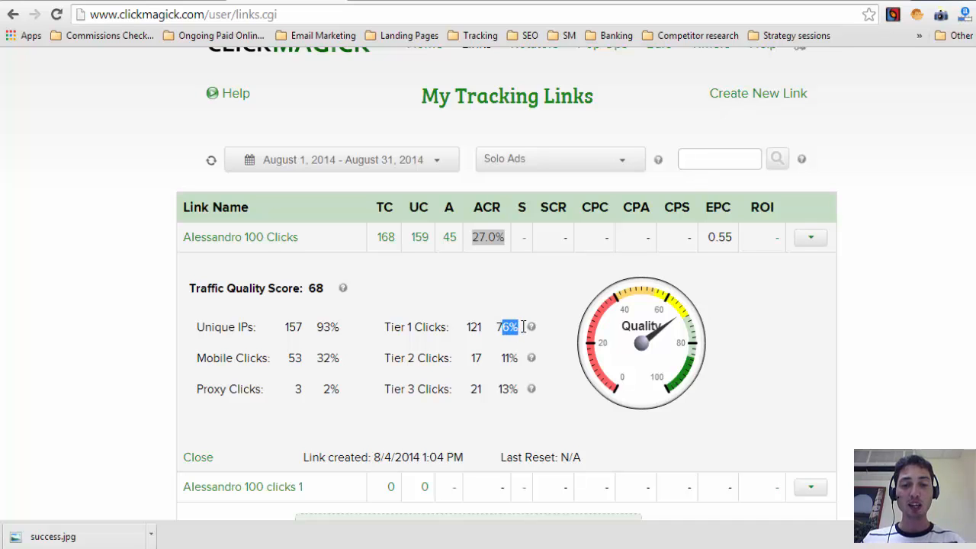
{"action": "scroll", "coordinate": [842, 229], "scroll_direction": "down", "scroll_amount": 3}
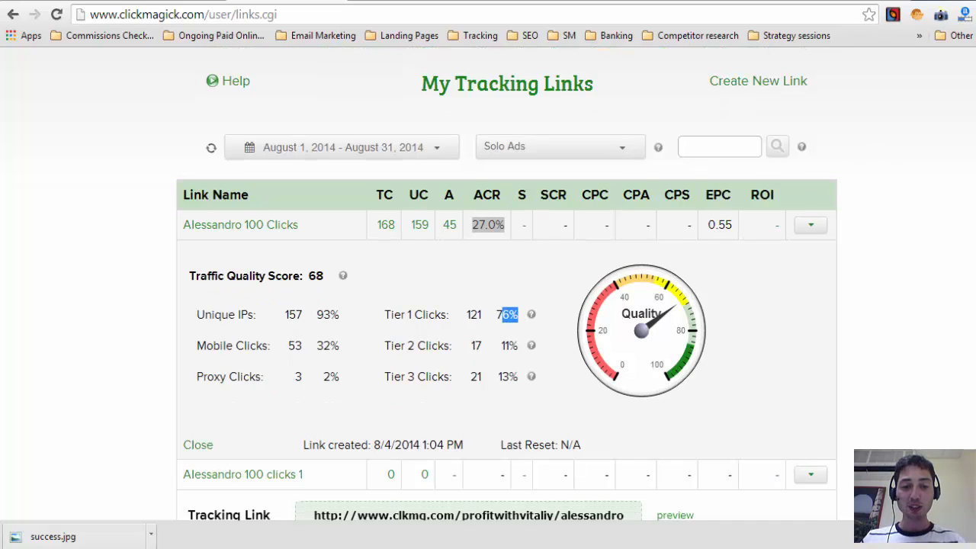
{"action": "scroll", "coordinate": [718, 198], "scroll_direction": "up", "scroll_amount": 1}
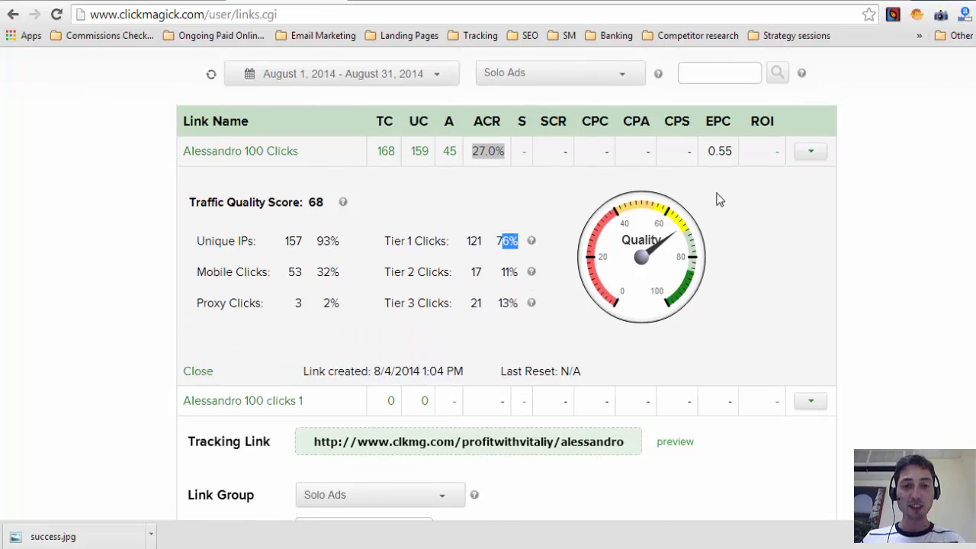
- Open the unique clicks report of the older solo ad link and review the click graph and the individual click log
{"action": "left_click", "coordinate": [421, 152]}
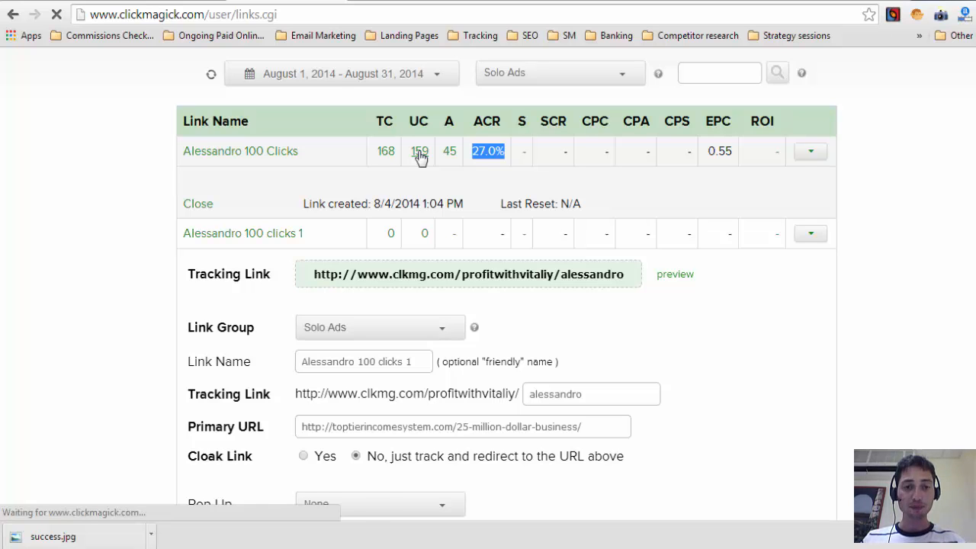
{"action": "scroll", "coordinate": [509, 282], "scroll_direction": "down", "scroll_amount": 7}
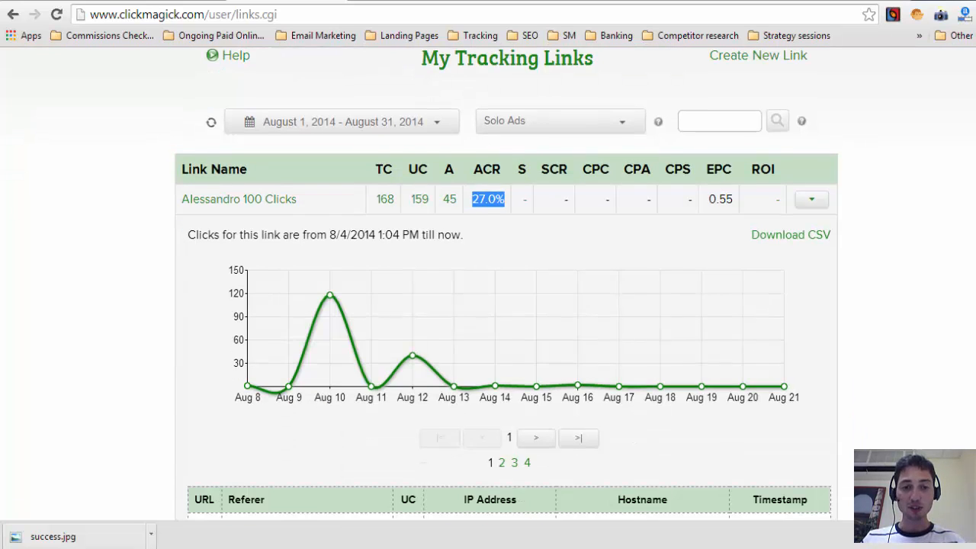
{"action": "scroll", "coordinate": [510, 282], "scroll_direction": "up", "scroll_amount": 1}
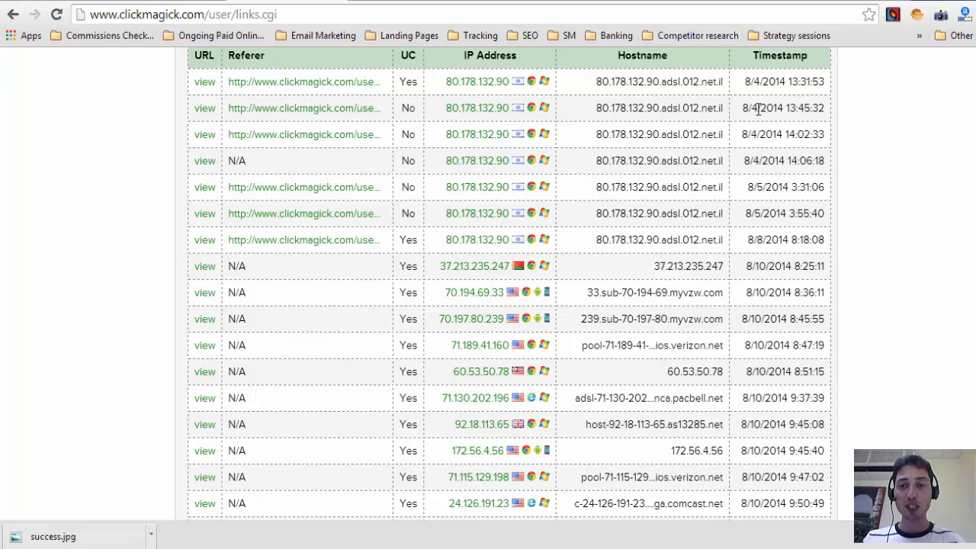
{"action": "scroll", "coordinate": [510, 282], "scroll_direction": "down", "scroll_amount": 13}
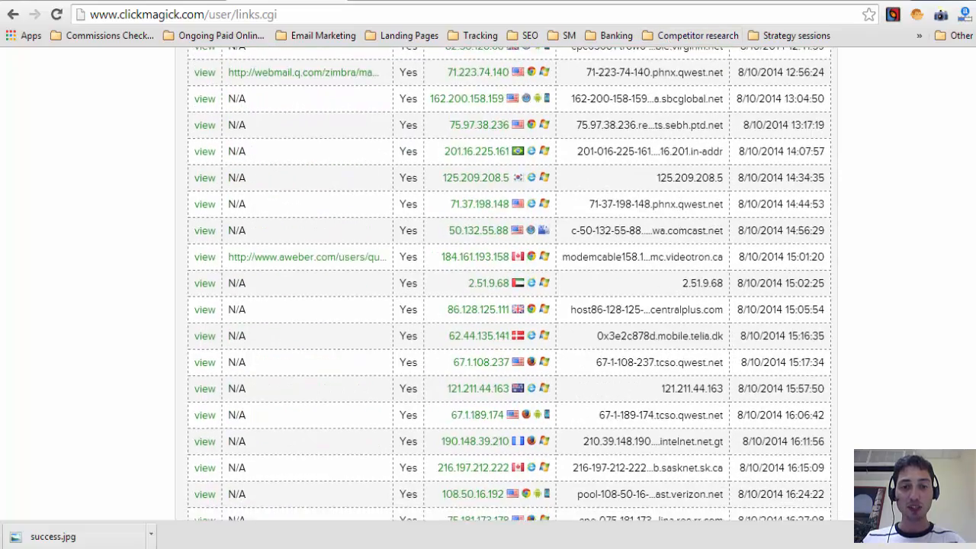
{"action": "scroll", "coordinate": [687, 344], "scroll_direction": "down", "scroll_amount": 1}
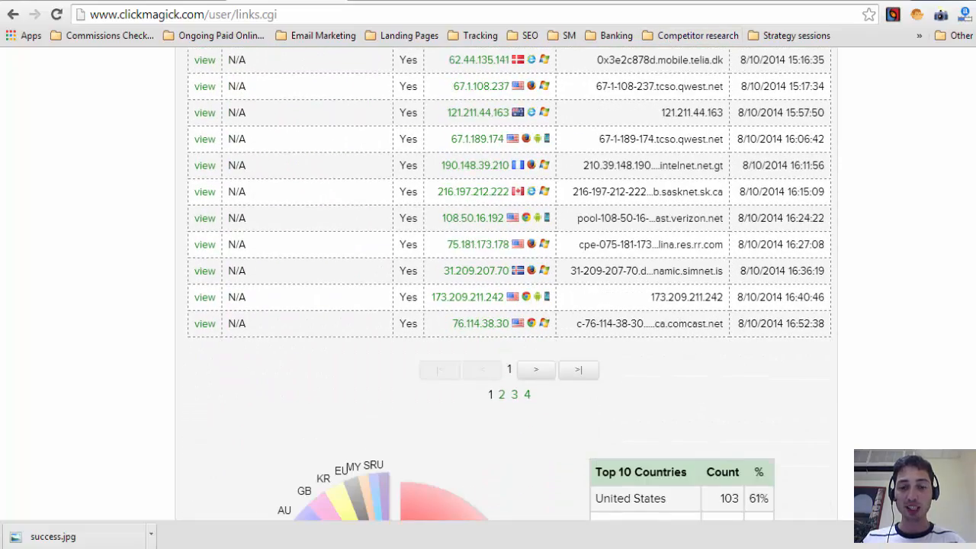
- Examine the Top 10 Countries breakdown for the link's clicks, checking United States, Europe and Canada
{"action": "scroll", "coordinate": [647, 283], "scroll_direction": "down", "scroll_amount": 2}
{"action": "scroll", "coordinate": [948, 283], "scroll_direction": "down", "scroll_amount": 4}
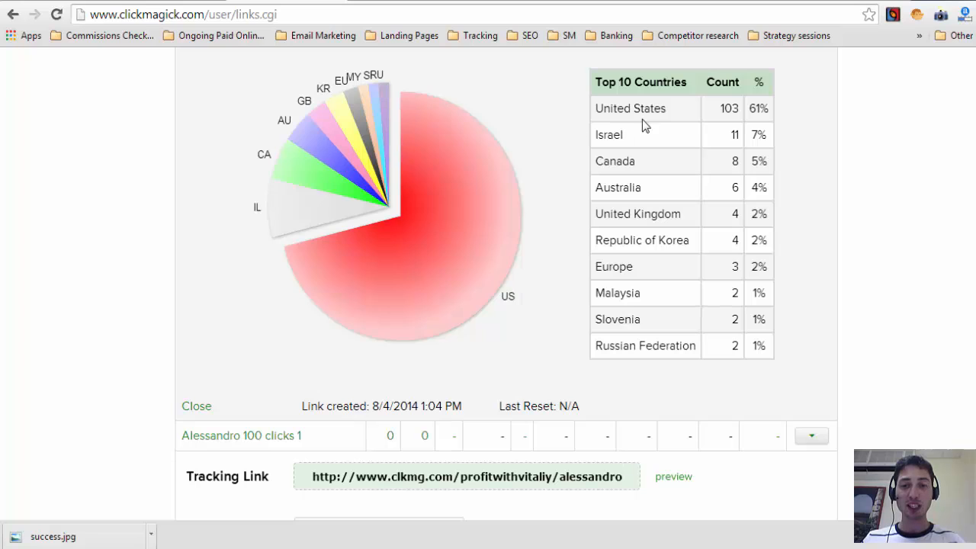
{"action": "left_click_drag", "start_coordinate": [598, 112], "coordinate": [672, 114]}
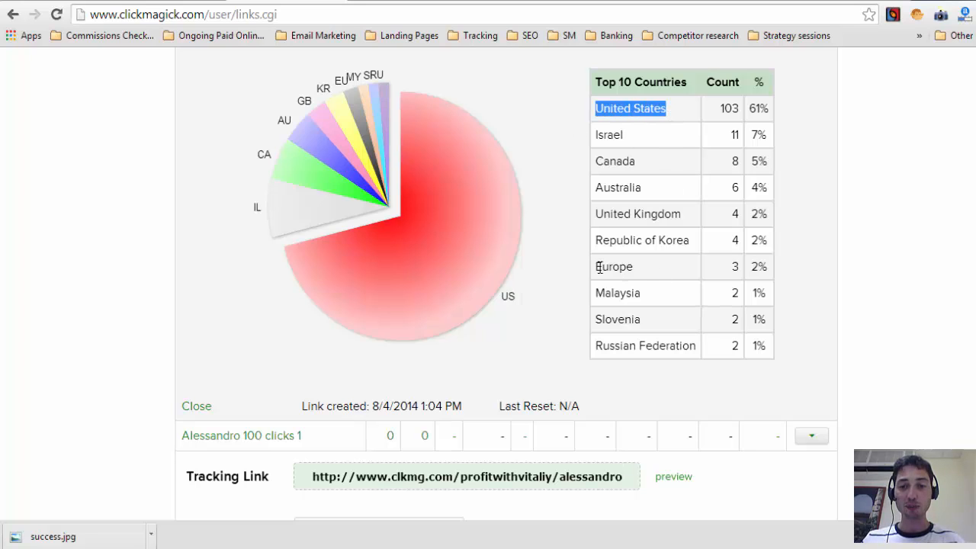
{"action": "left_click_drag", "start_coordinate": [599, 267], "coordinate": [633, 263]}
{"action": "left_click_drag", "start_coordinate": [598, 162], "coordinate": [640, 166]}
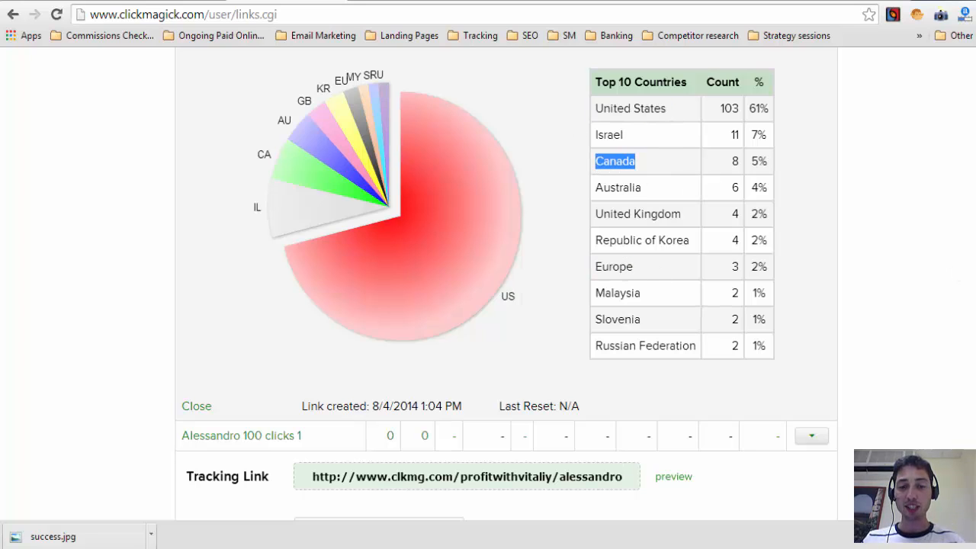
- Return to the older solo ad link's statistics and examine the S and SCR columns and the available link options
{"action": "scroll", "coordinate": [506, 290], "scroll_direction": "down", "scroll_amount": 4}
{"action": "scroll", "coordinate": [507, 290], "scroll_direction": "up", "scroll_amount": 10}
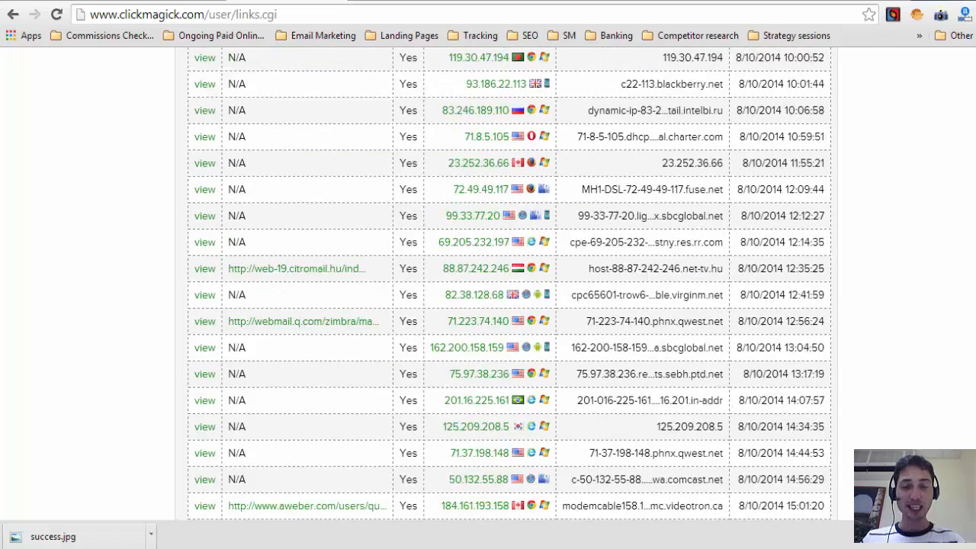
{"action": "scroll", "coordinate": [506, 290], "scroll_direction": "up", "scroll_amount": 15}
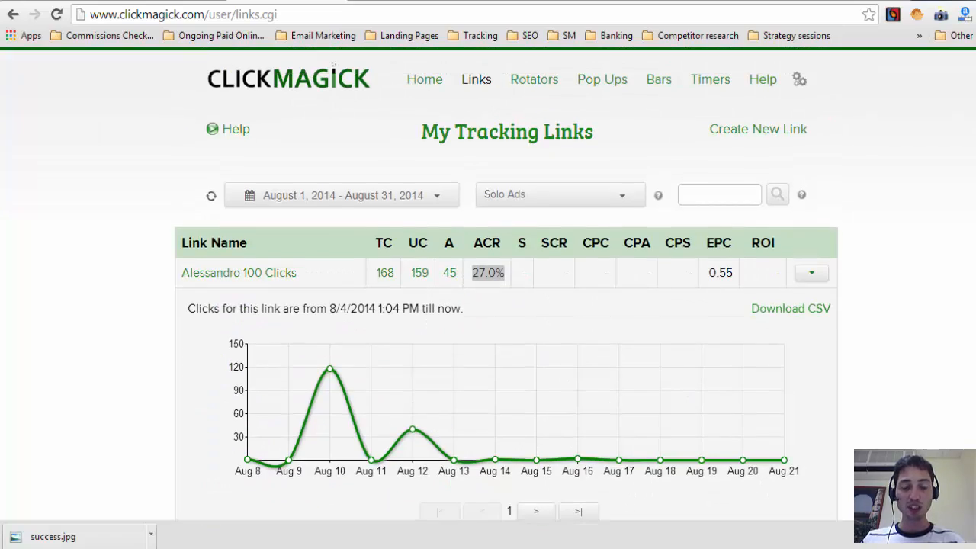
{"action": "left_click", "coordinate": [857, 232]}
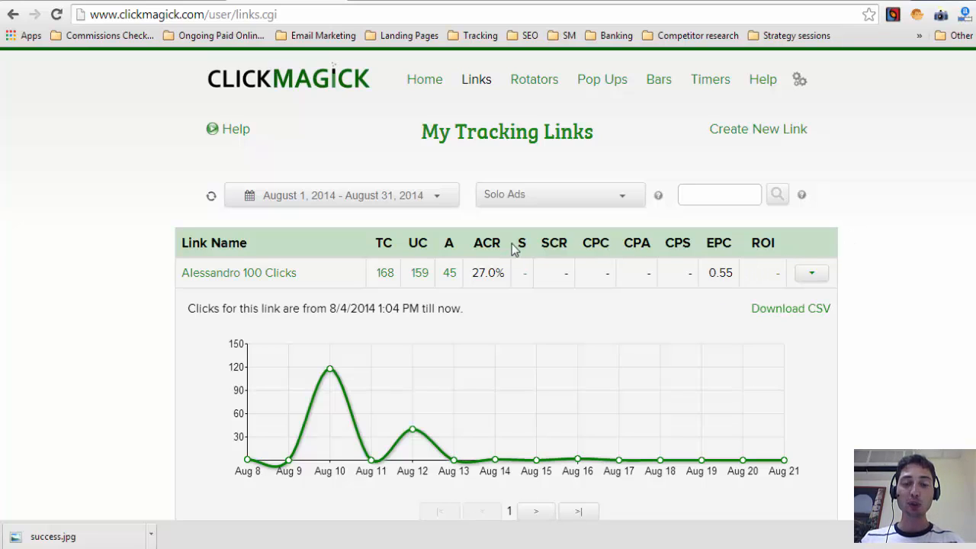
{"action": "left_click_drag", "start_coordinate": [517, 242], "coordinate": [566, 242]}
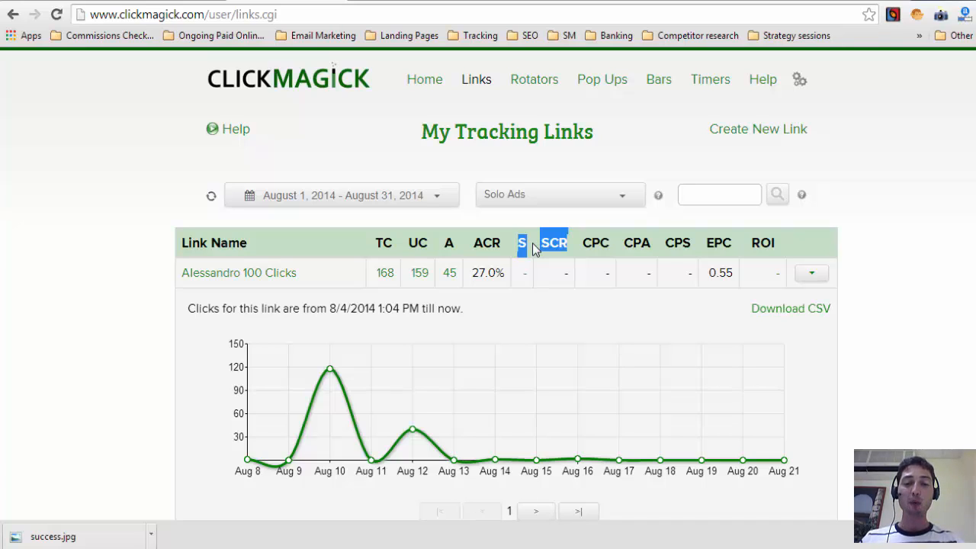
{"action": "left_click", "coordinate": [543, 244]}
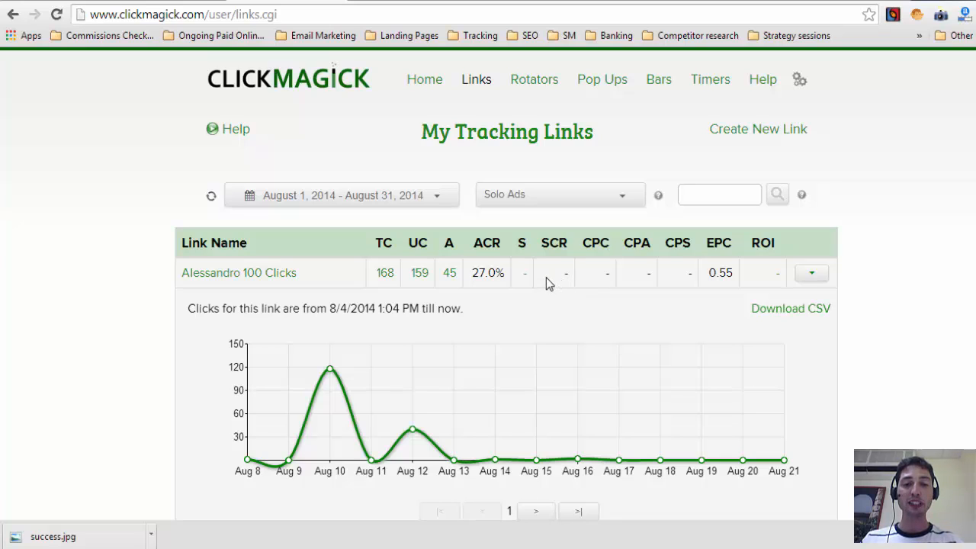
{"action": "left_click", "coordinate": [811, 273]}
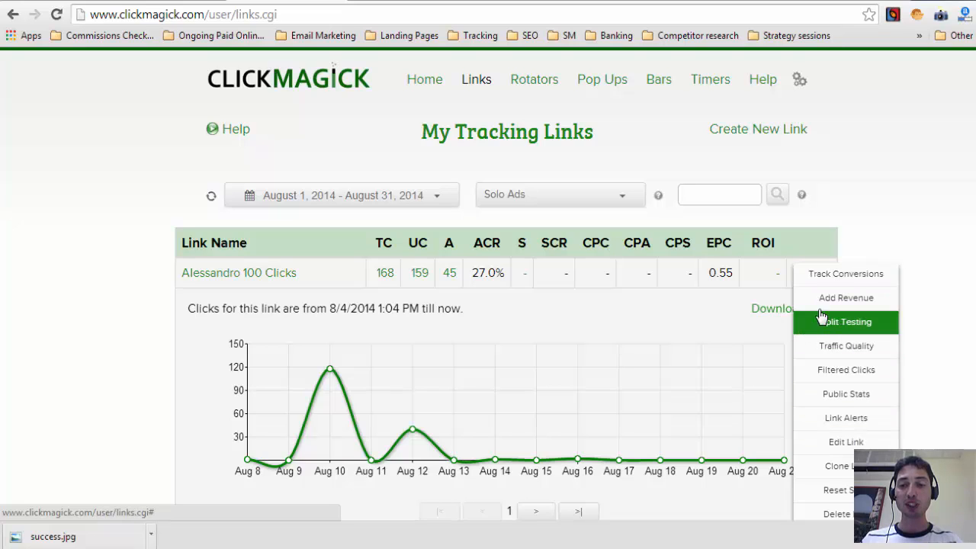
{"action": "left_click", "coordinate": [832, 238]}
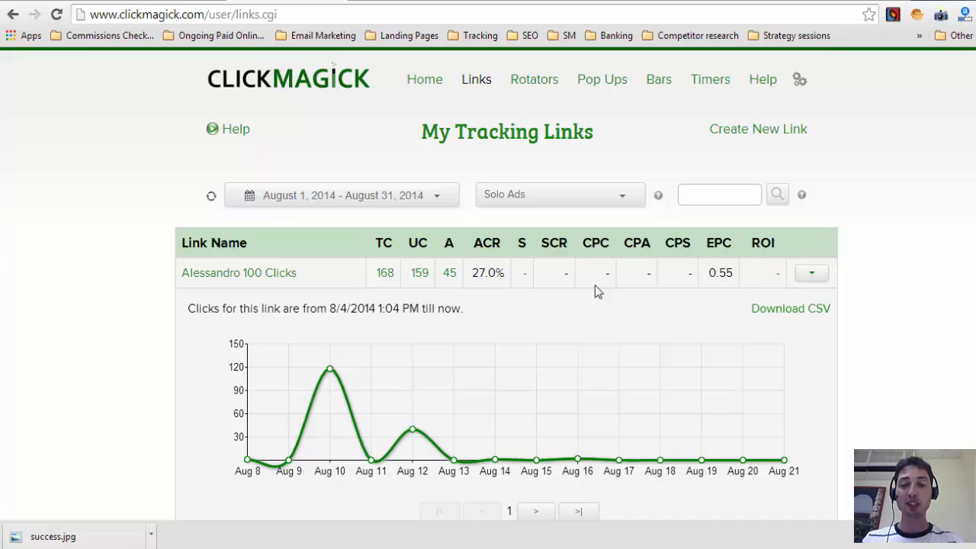
- Close the older solo ad link's click report and open the newer 100-click link's details to view its tracking link
{"action": "left_click", "coordinate": [757, 276]}
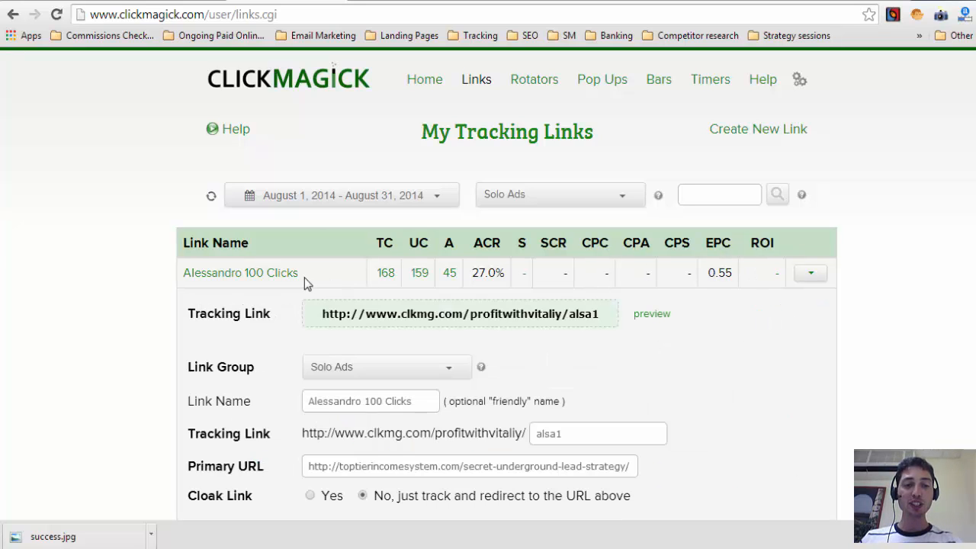
{"action": "left_click", "coordinate": [284, 280]}
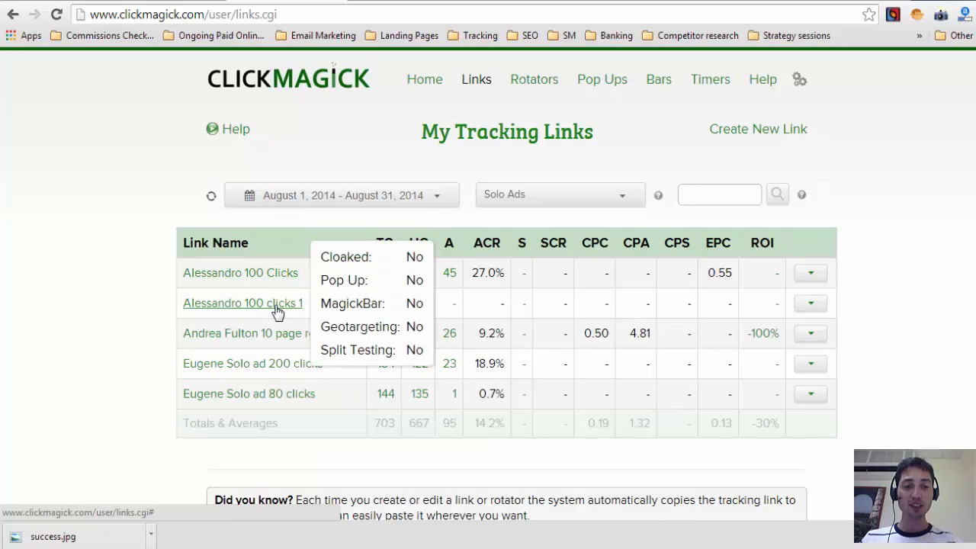
{"action": "left_click", "coordinate": [278, 312]}
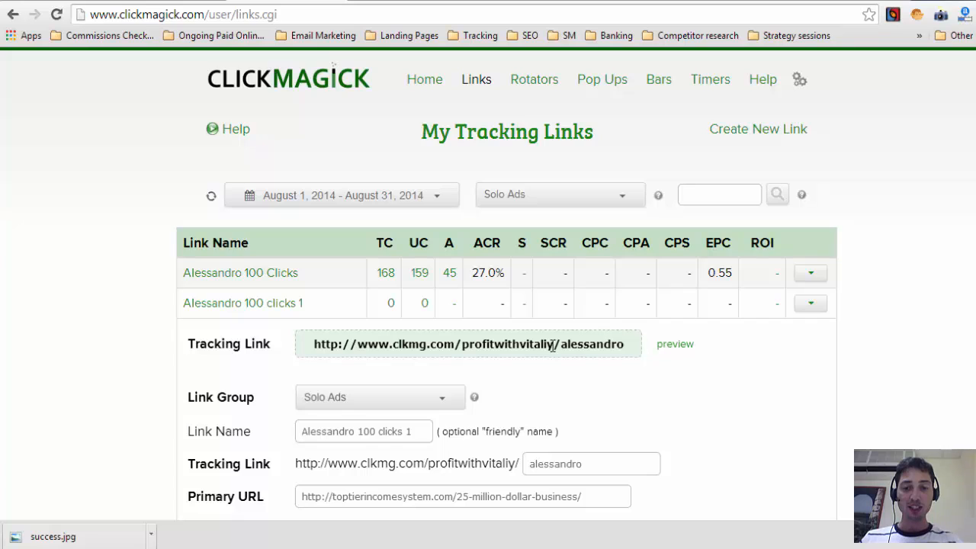
{"action": "left_click", "coordinate": [449, 344]}
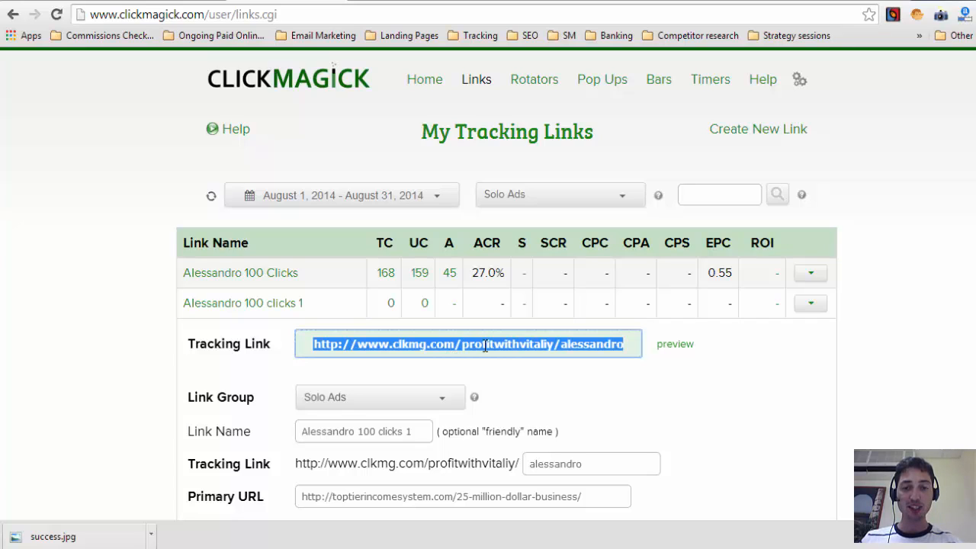
{"action": "right_click", "coordinate": [485, 345]}
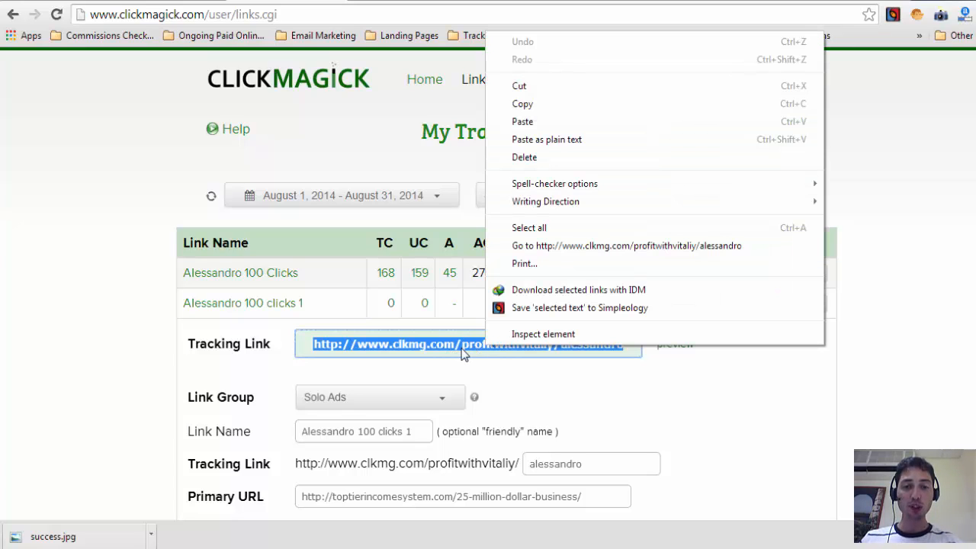
{"action": "left_click", "coordinate": [456, 347]}
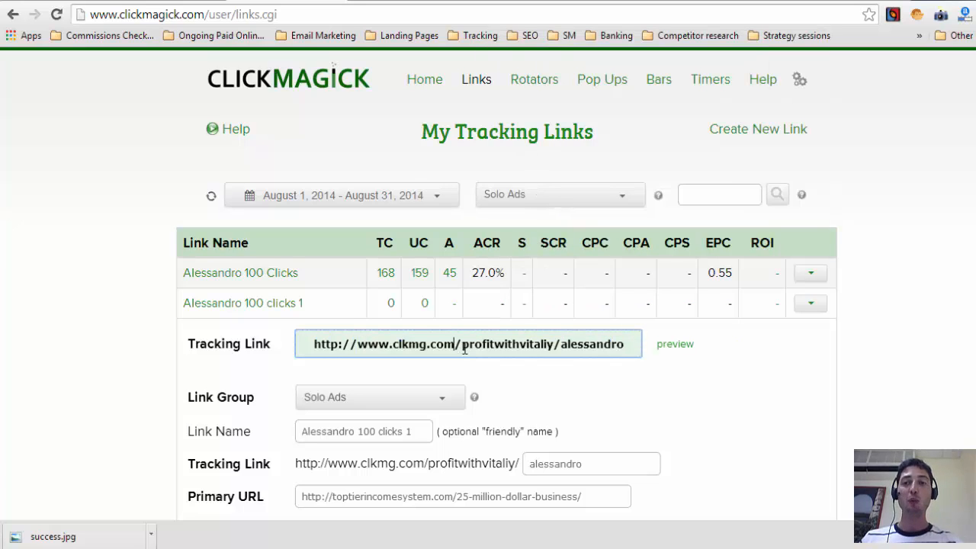
- Switch to WordPress and start a new Pretty Link, leaving the unsaved page draft
{"action": "left_click", "coordinate": [713, 1]}
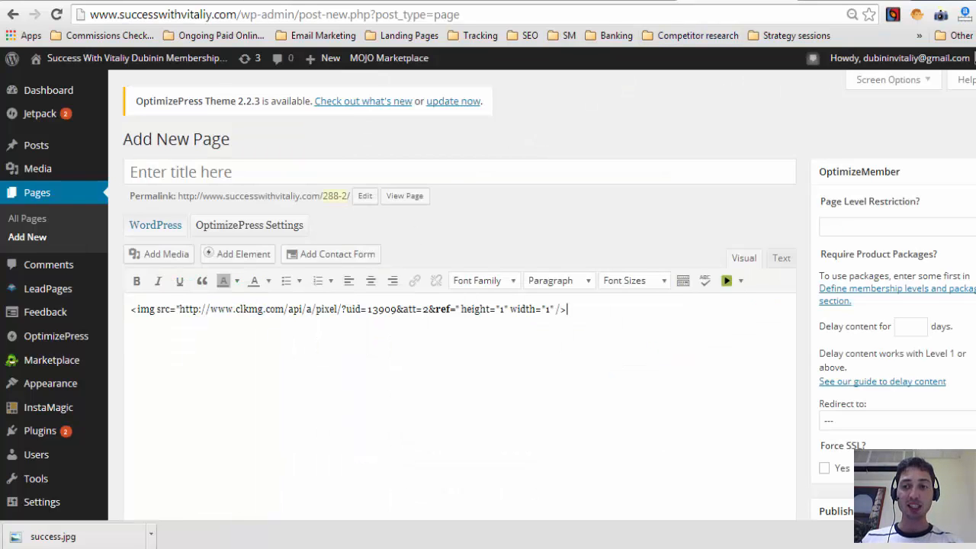
{"action": "scroll", "coordinate": [430, 325], "scroll_direction": "down", "scroll_amount": 3}
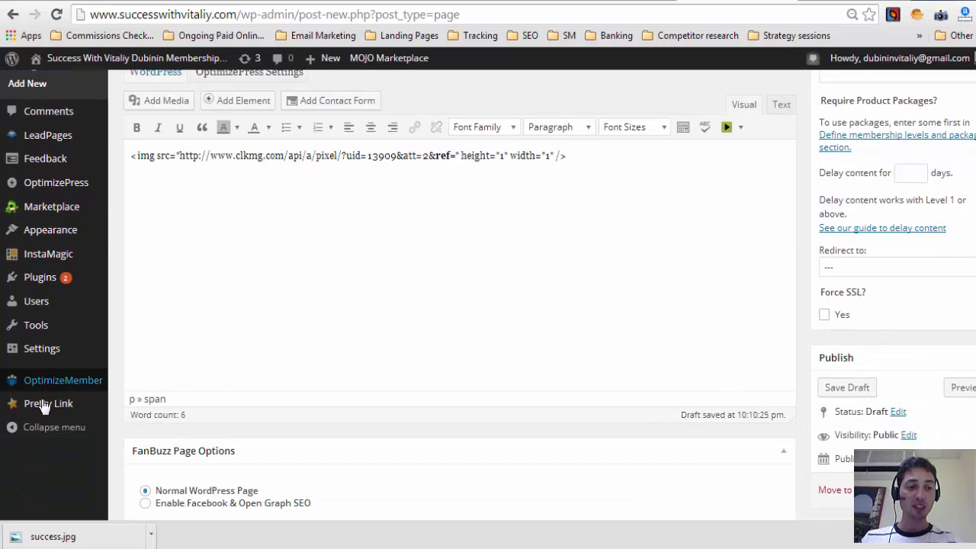
{"action": "mouse_move", "coordinate": [43, 413]}
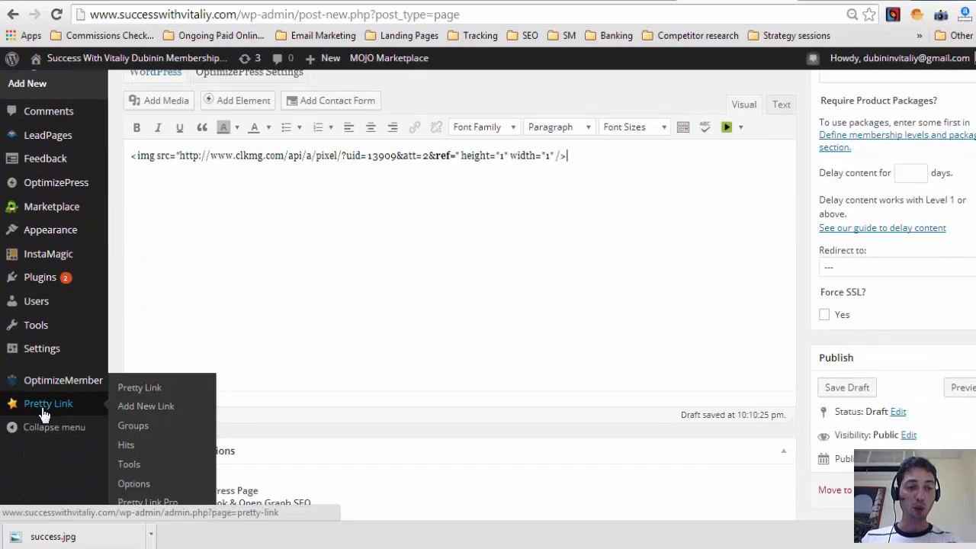
{"action": "left_click", "coordinate": [126, 415]}
{"action": "left_click", "coordinate": [494, 150]}
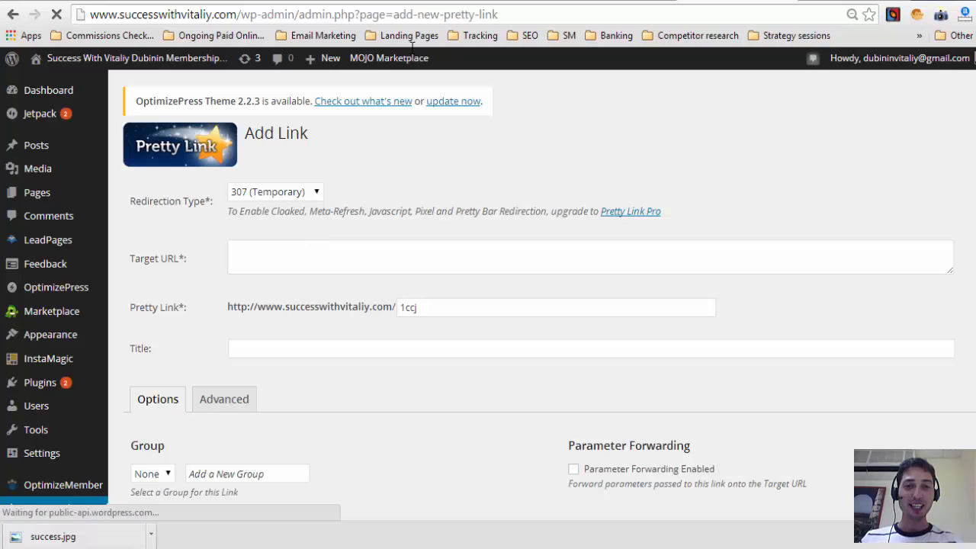
- Copy the newer solo ad link's tracking URL from ClickMagick and return to the Add Link form in WordPress
{"action": "left_click", "coordinate": [288, 2]}
{"action": "triple_click", "coordinate": [395, 343]}
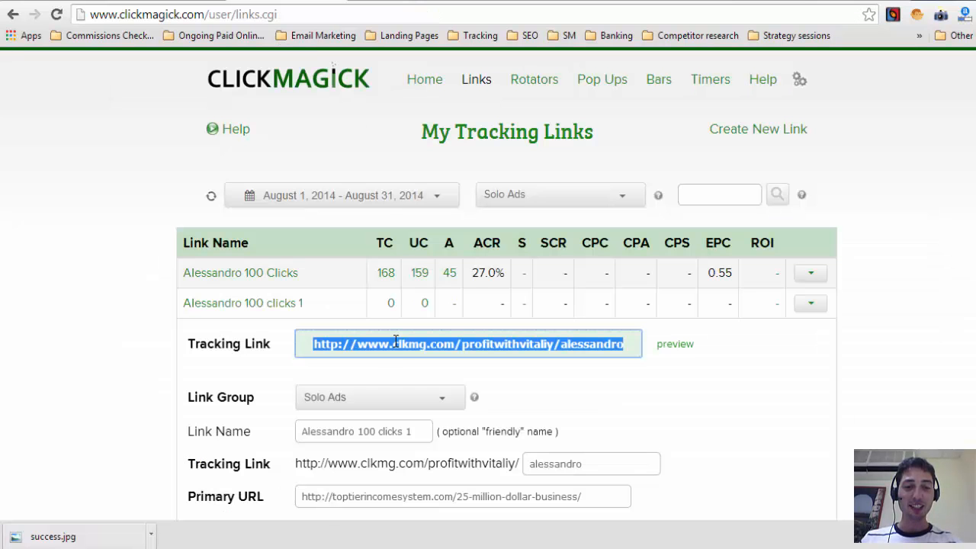
{"action": "right_click", "coordinate": [395, 344]}
{"action": "left_click", "coordinate": [451, 94]}
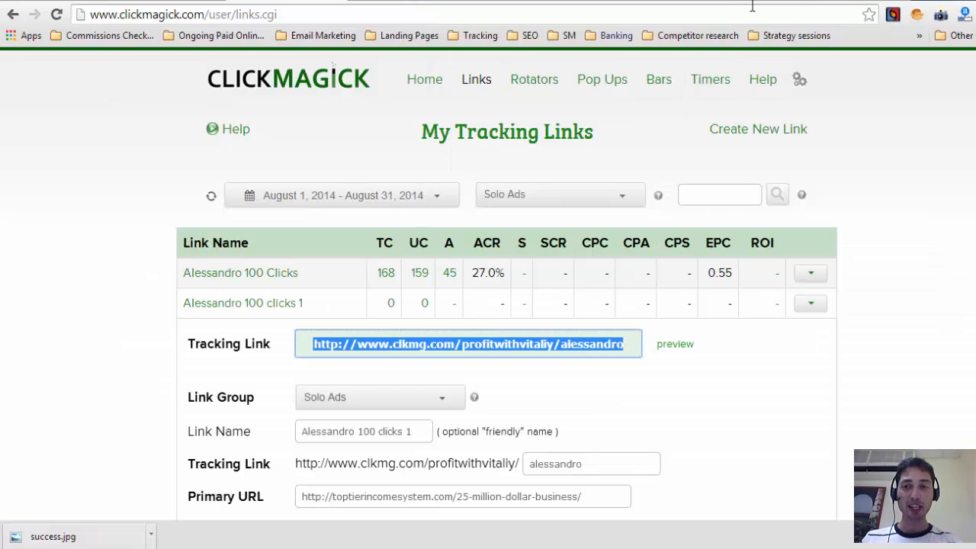
{"action": "left_click", "coordinate": [755, 2]}
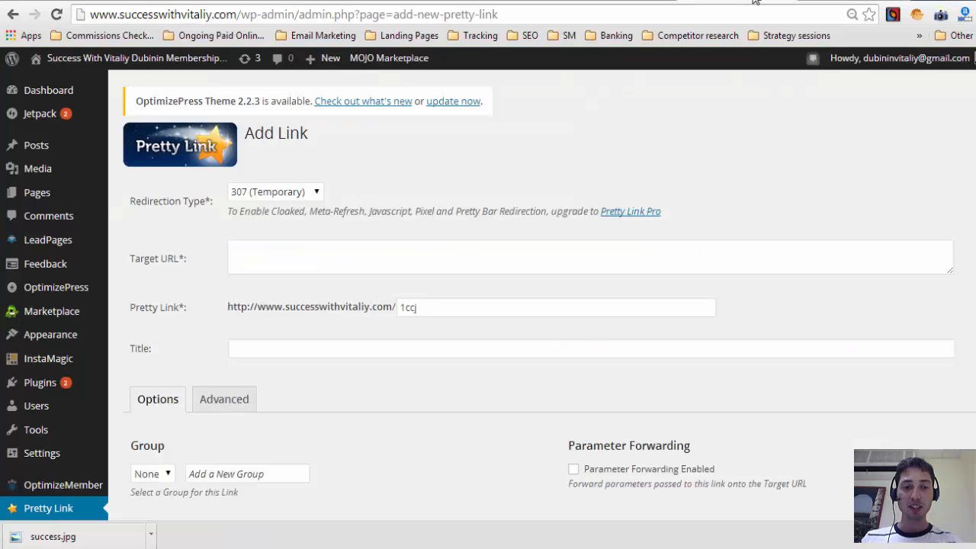
- Set the redirection type to 301 (Permanent) and paste the copied ClickMagick tracking link as the target URL
{"action": "left_click", "coordinate": [299, 194]}
{"action": "left_click", "coordinate": [290, 223]}
{"action": "left_click", "coordinate": [287, 251]}
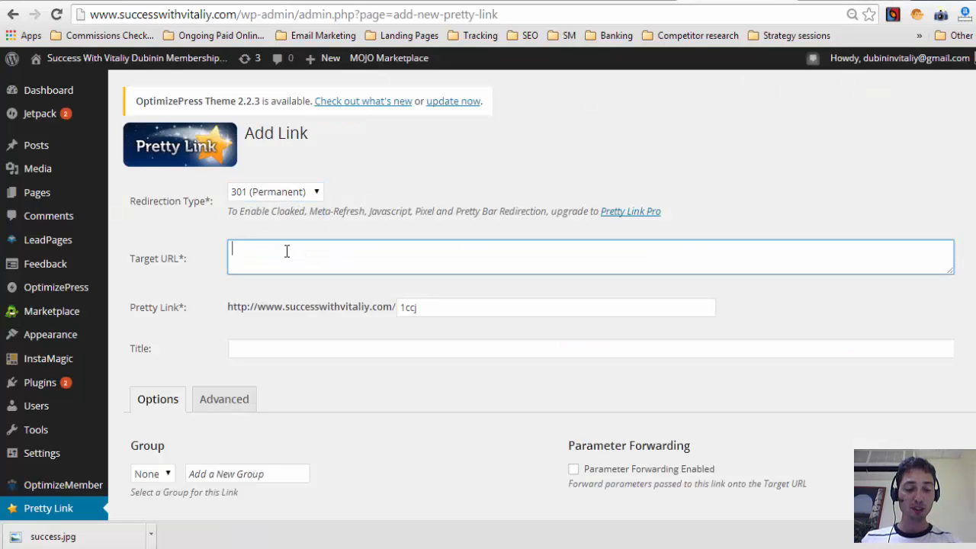
{"action": "key", "text": "ctrl+v"}
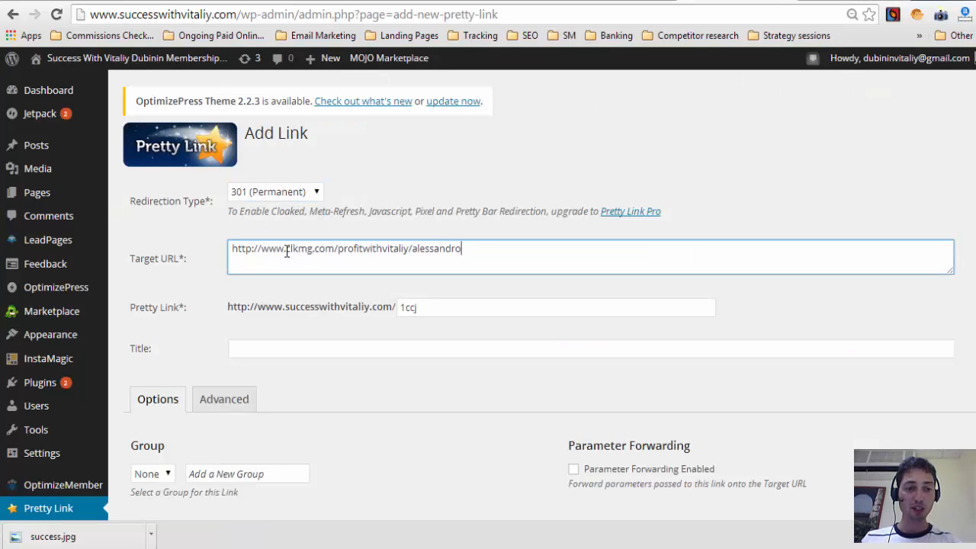
- Set the pretty link's slug to "beatiful" and create the link
{"action": "double_click", "coordinate": [459, 307]}
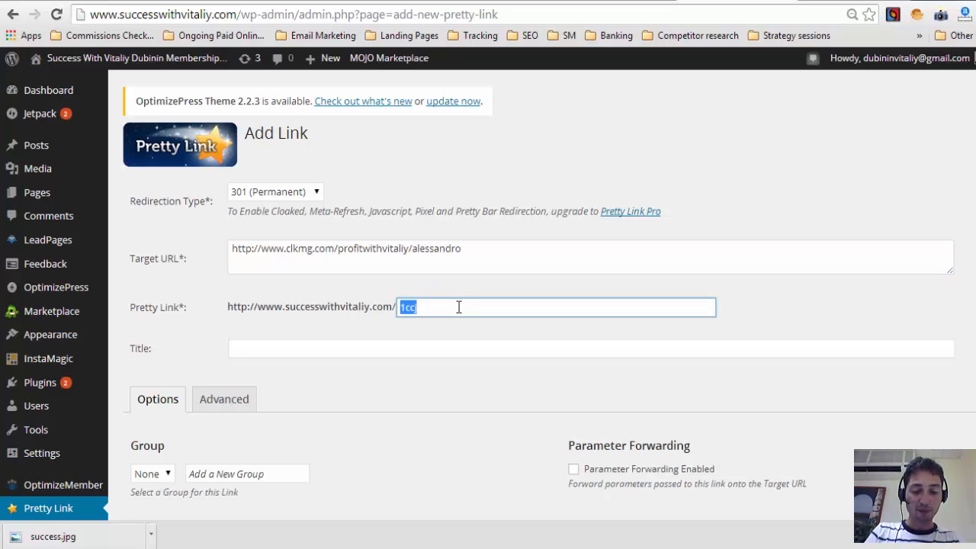
{"action": "type", "text": "beatiful"}
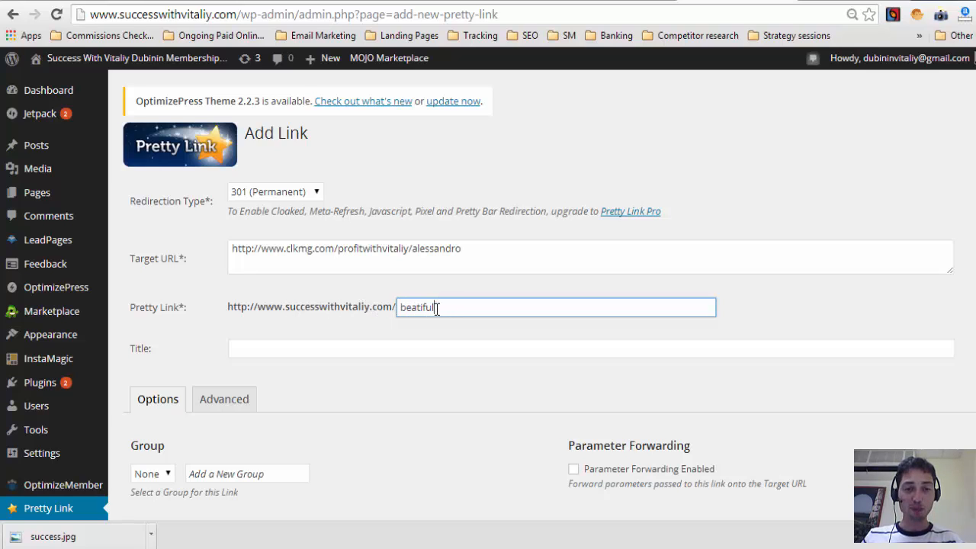
{"action": "left_click", "coordinate": [313, 248]}
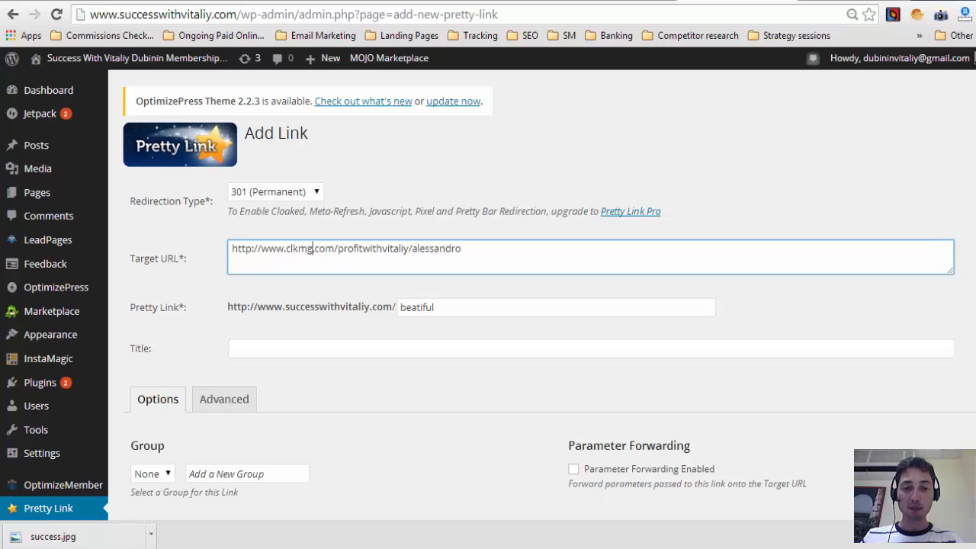
{"action": "scroll", "coordinate": [479, 414], "scroll_direction": "down", "scroll_amount": 3}
{"action": "left_click", "coordinate": [142, 444]}
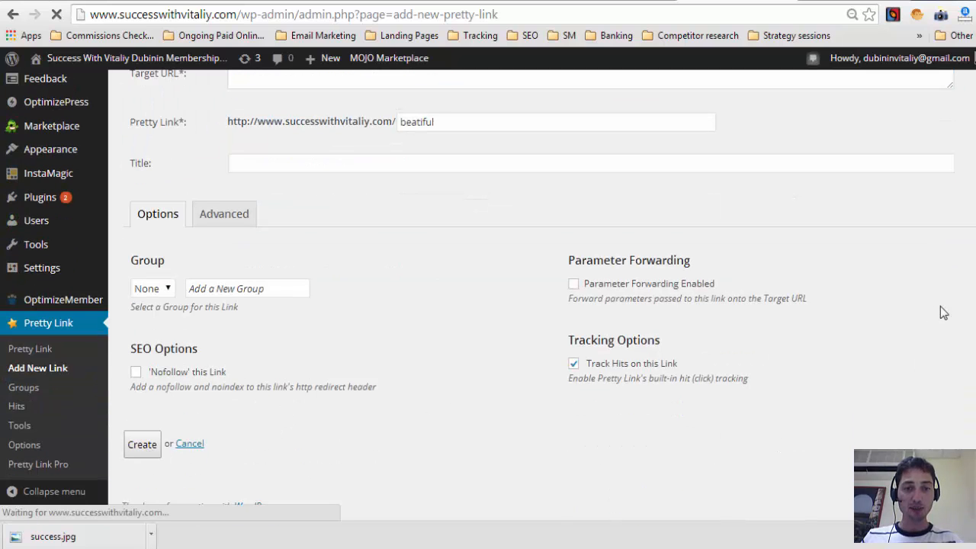
- Copy the newly created pretty link's URL and open it in a new browser tab to test the redirect
{"action": "scroll", "coordinate": [541, 286], "scroll_direction": "up", "scroll_amount": 2}
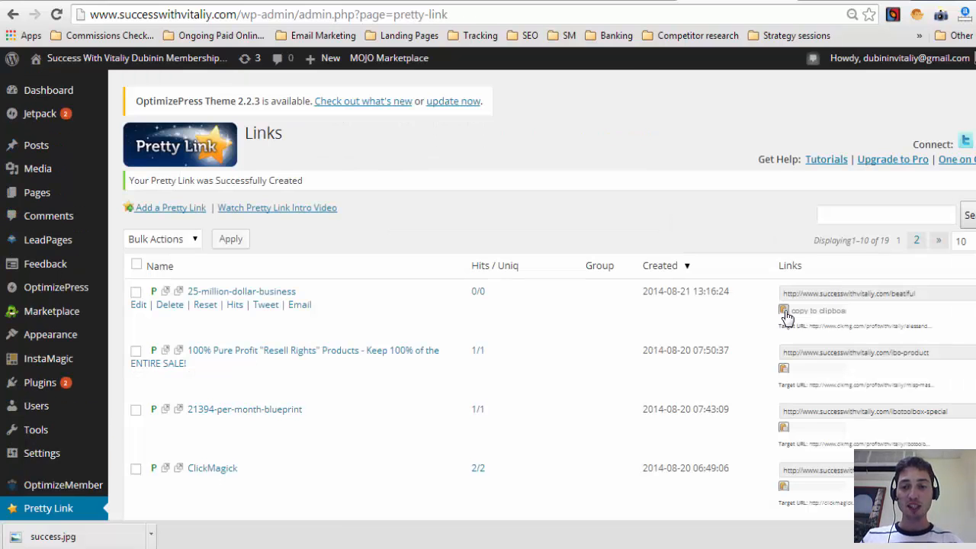
{"action": "left_click", "coordinate": [784, 311]}
{"action": "left_click", "coordinate": [919, 1]}
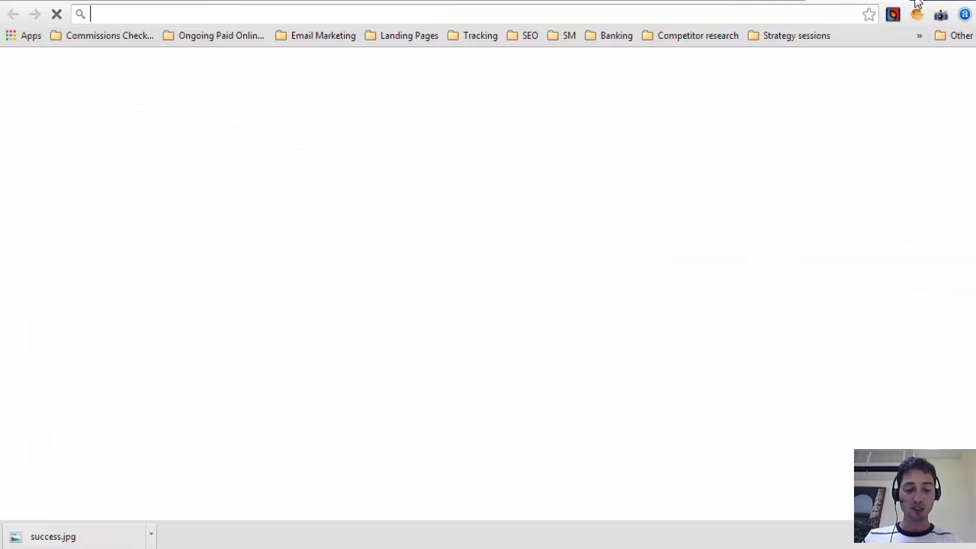
{"action": "key", "text": "ctrl+v"}
{"action": "key", "text": "Return"}
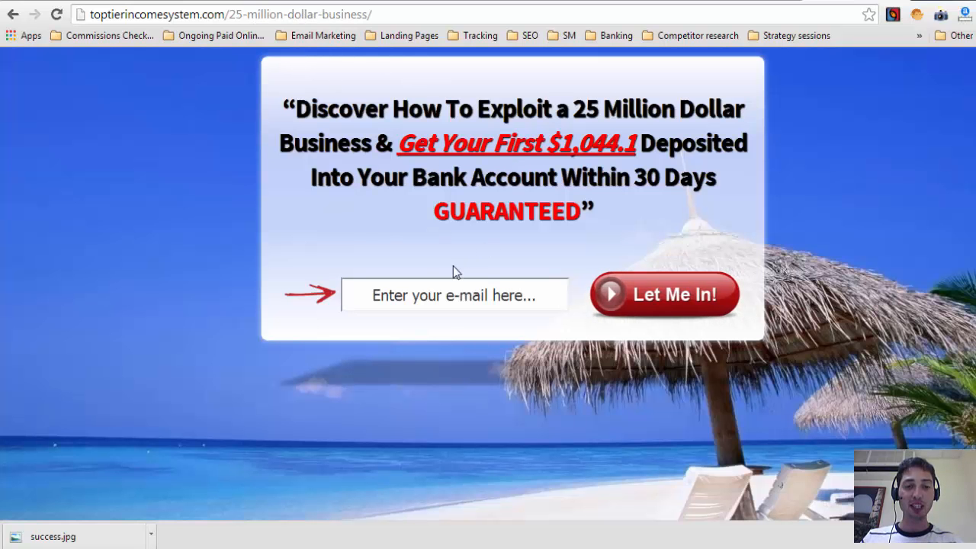
- Opt in on the landing page with a test e-mail address and pause the video on the page that follows
{"action": "left_click", "coordinate": [436, 283]}
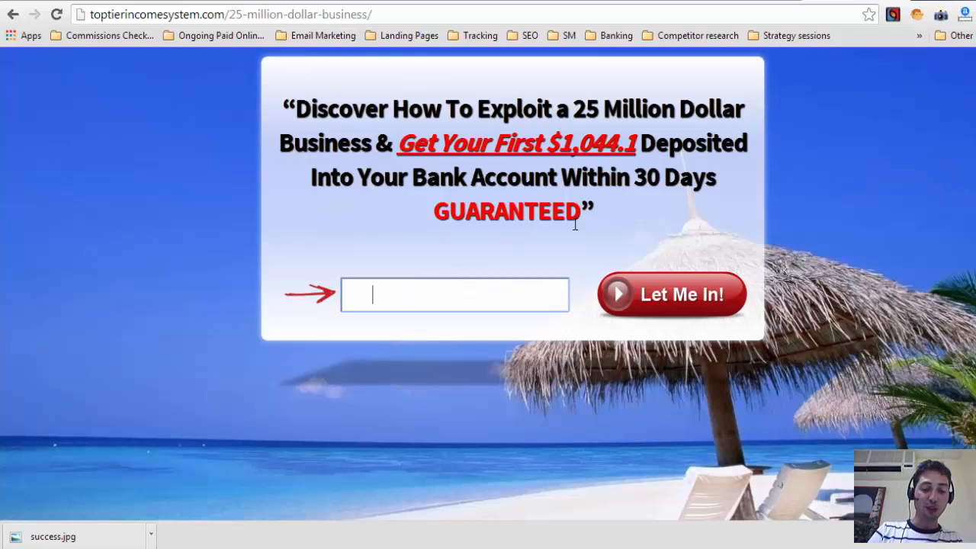
{"action": "type", "text": "what"}
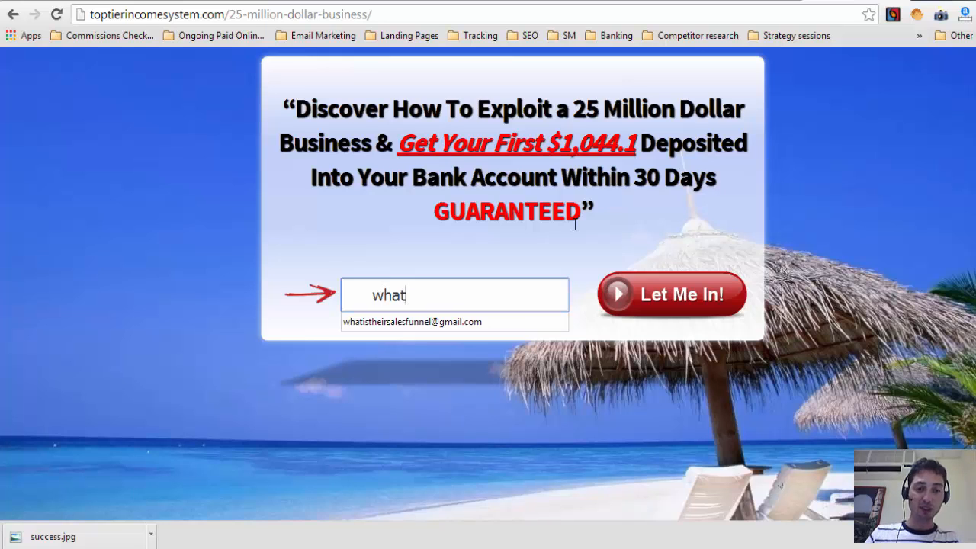
{"action": "left_click", "coordinate": [485, 322]}
{"action": "left_click", "coordinate": [658, 301]}
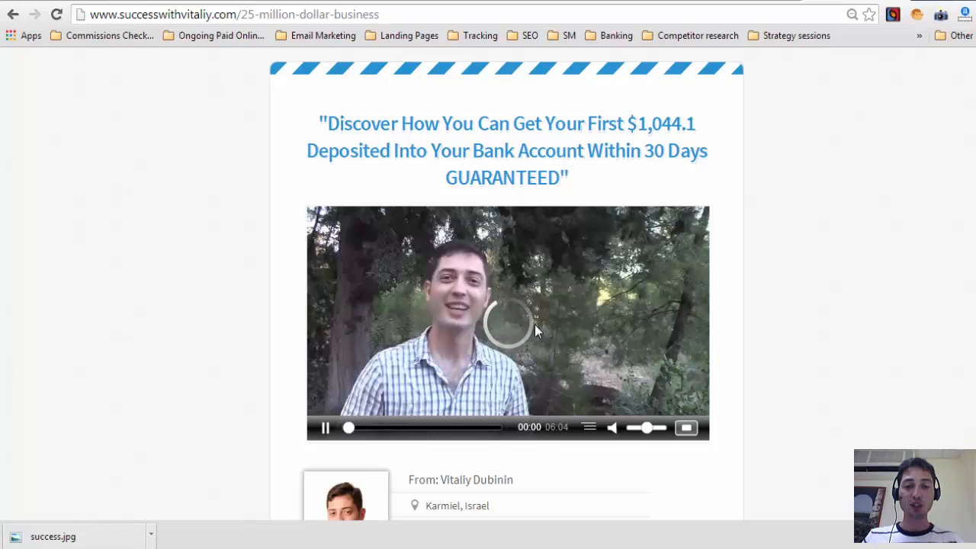
{"action": "left_click", "coordinate": [327, 428]}
- Reload the tracking links in ClickMagick to check the newer solo ad link's updated statistics, and open the link rotators
{"action": "left_click", "coordinate": [299, 2]}
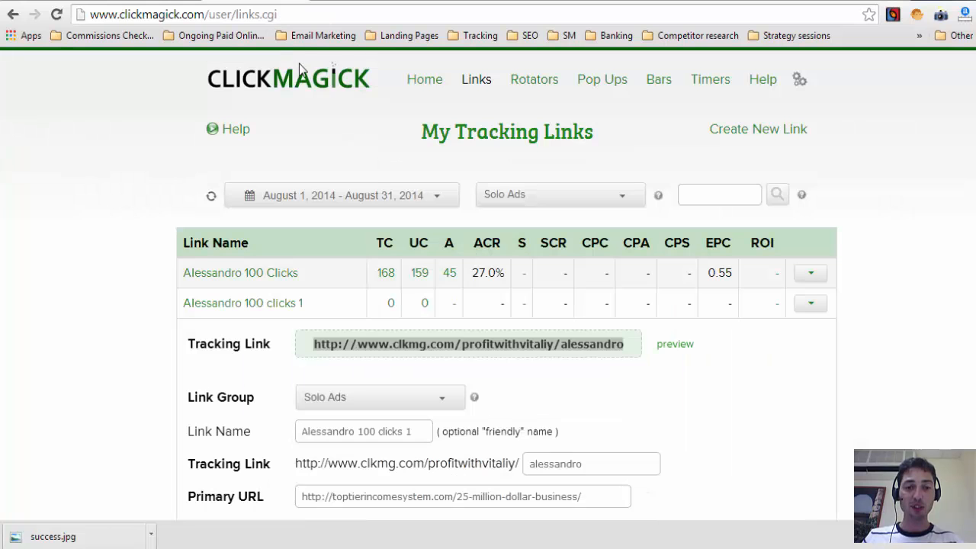
{"action": "left_click", "coordinate": [338, 14]}
{"action": "key", "text": "Return"}
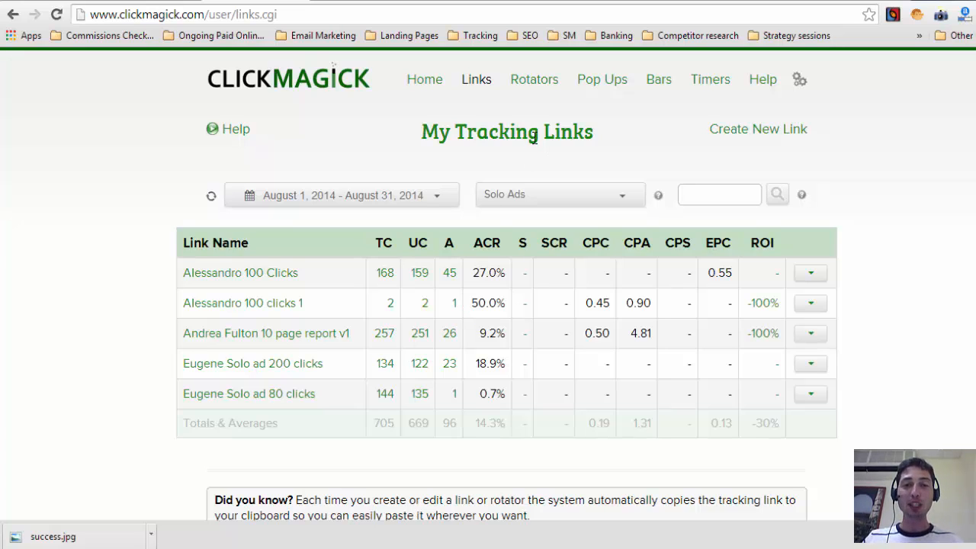
{"action": "left_click", "coordinate": [531, 84]}
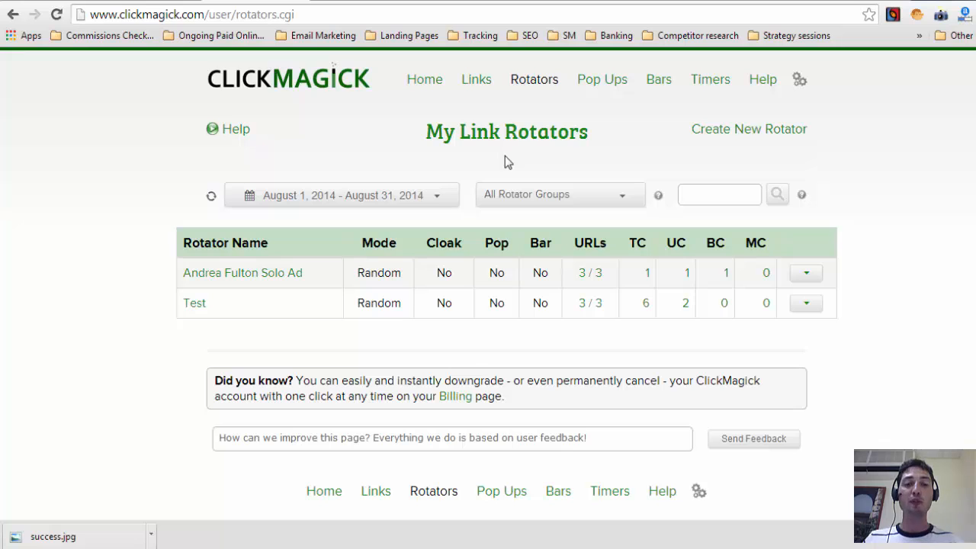
- Start a new rotator named "test2" with the link ending "test1" and the Random/Even rotator mode
{"action": "left_click", "coordinate": [735, 136]}
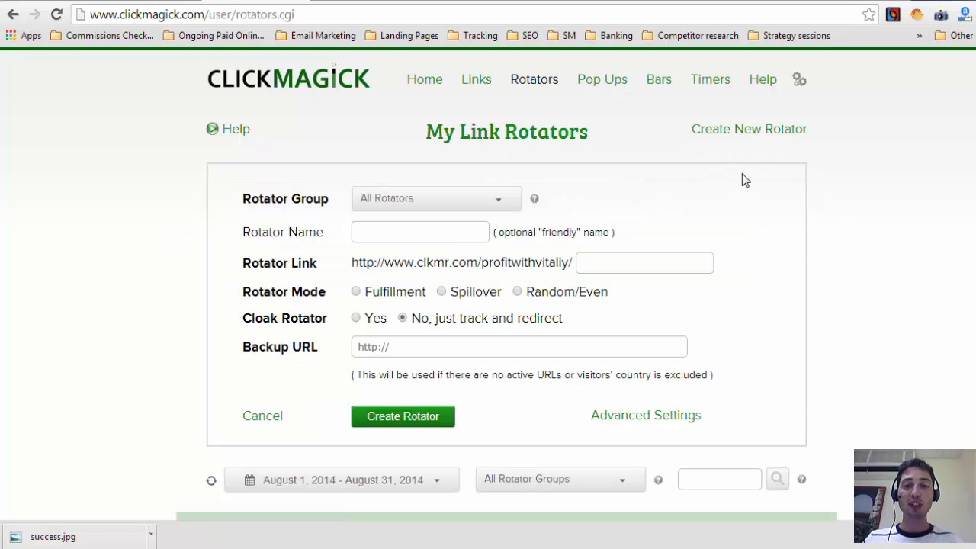
{"action": "left_click", "coordinate": [388, 238]}
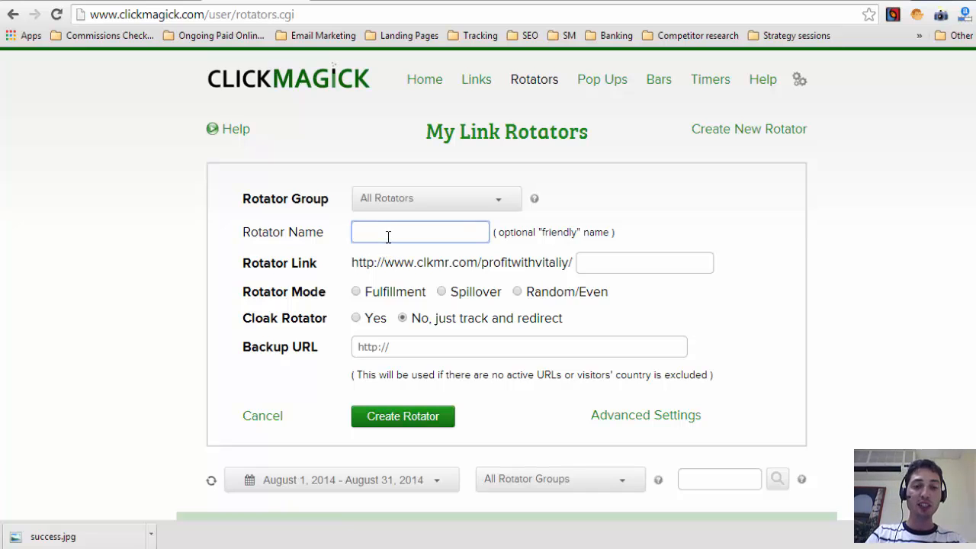
{"action": "type", "text": "test2"}
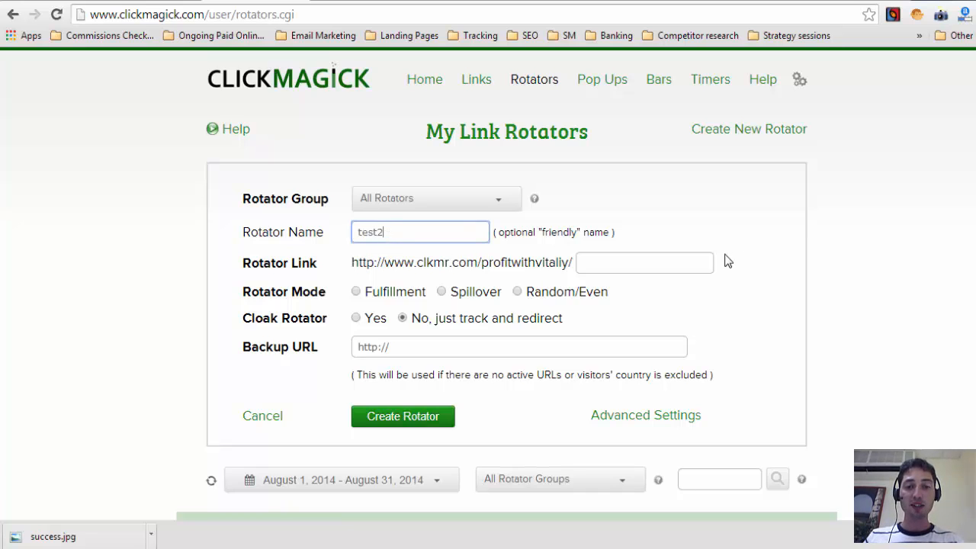
{"action": "left_click", "coordinate": [675, 265]}
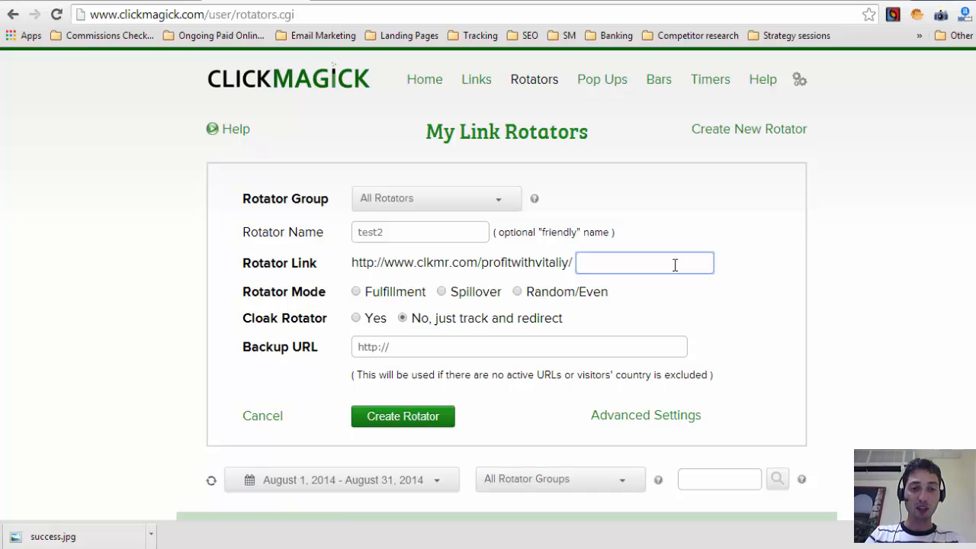
{"action": "type", "text": "test1"}
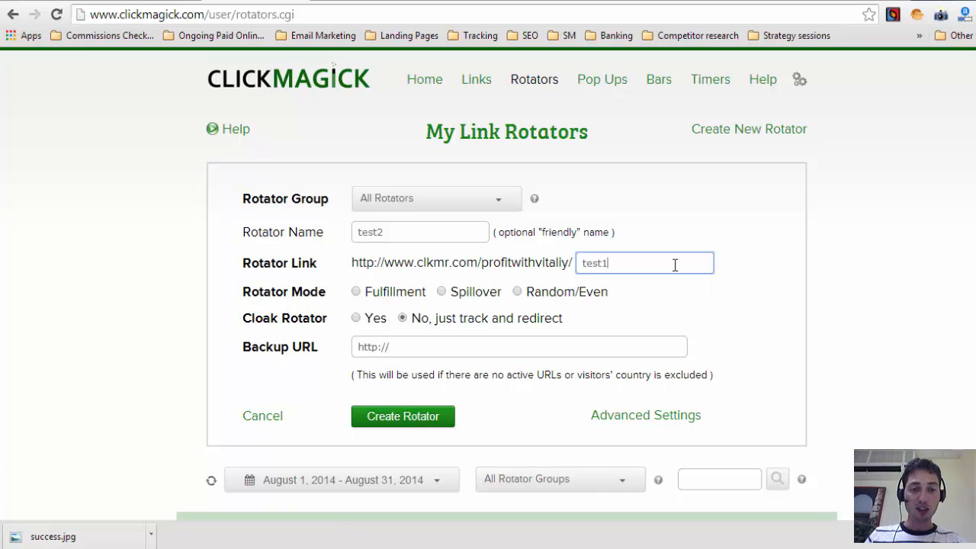
{"action": "left_click", "coordinate": [370, 282]}
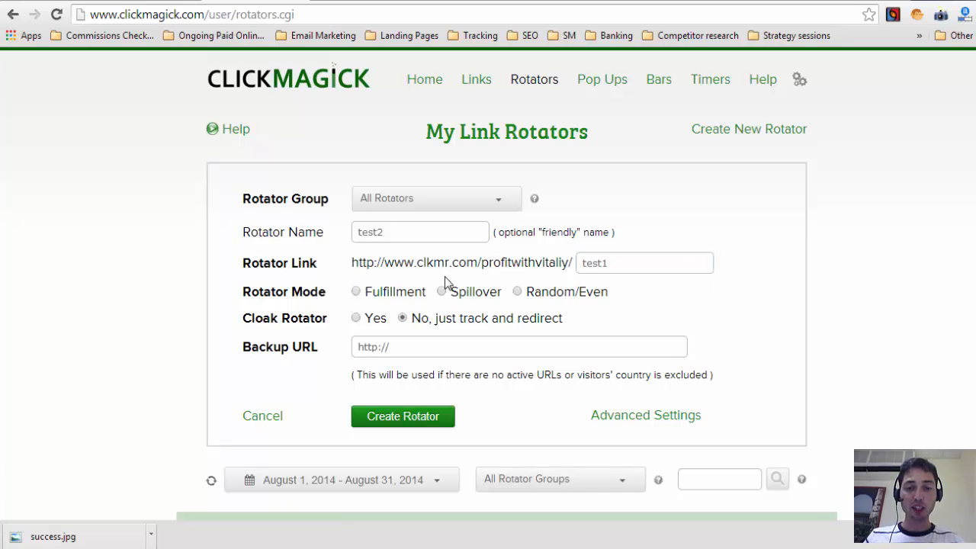
{"action": "left_click", "coordinate": [518, 292]}
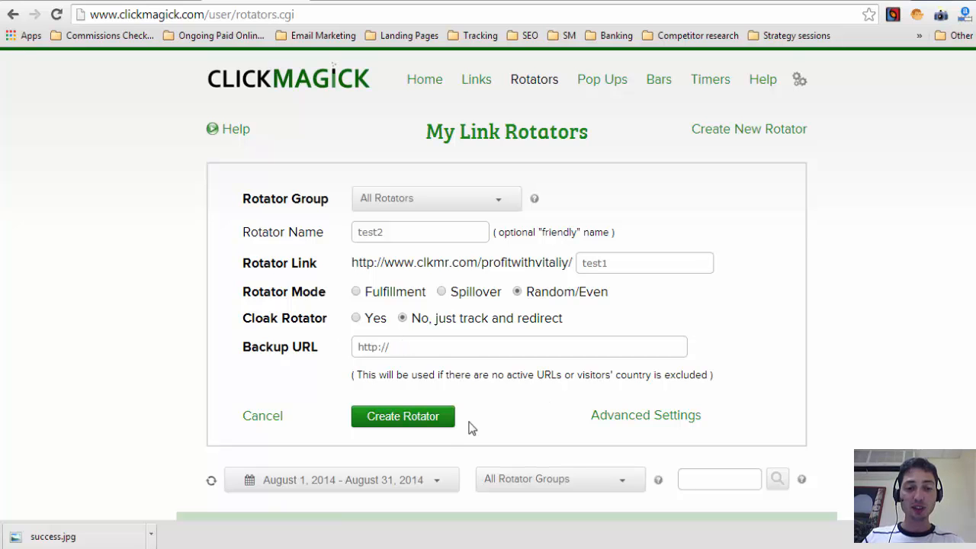
{"action": "left_click", "coordinate": [605, 416]}
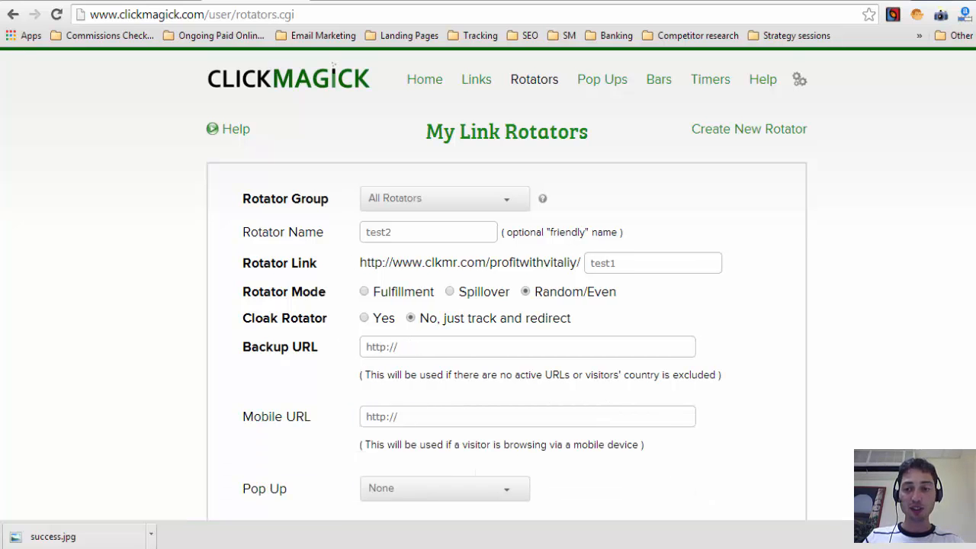
{"action": "scroll", "coordinate": [342, 382], "scroll_direction": "down", "scroll_amount": 6}
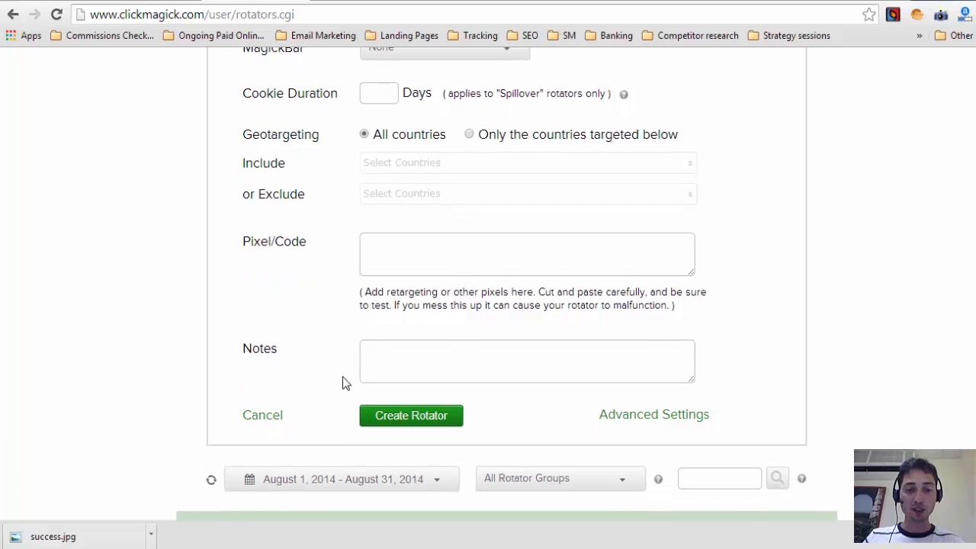
{"action": "left_click", "coordinate": [390, 423]}
{"action": "left_click", "coordinate": [614, 141]}
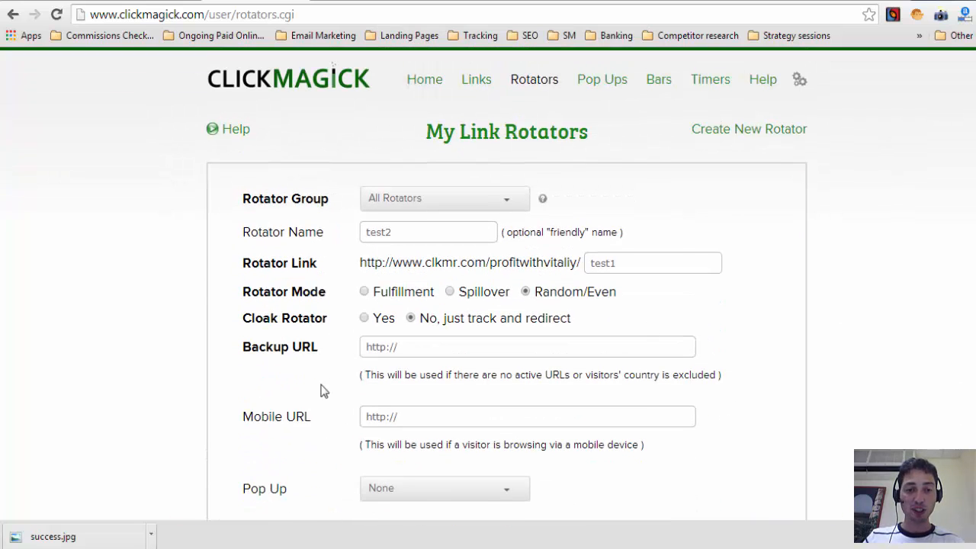
{"action": "left_click", "coordinate": [402, 347]}
{"action": "type", "text": "google.com"}
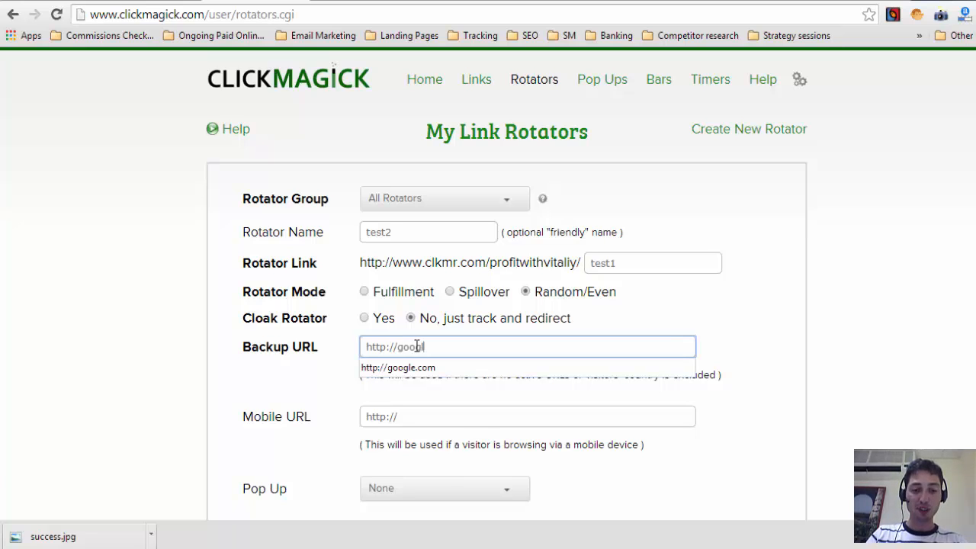
{"action": "left_click", "coordinate": [450, 372]}
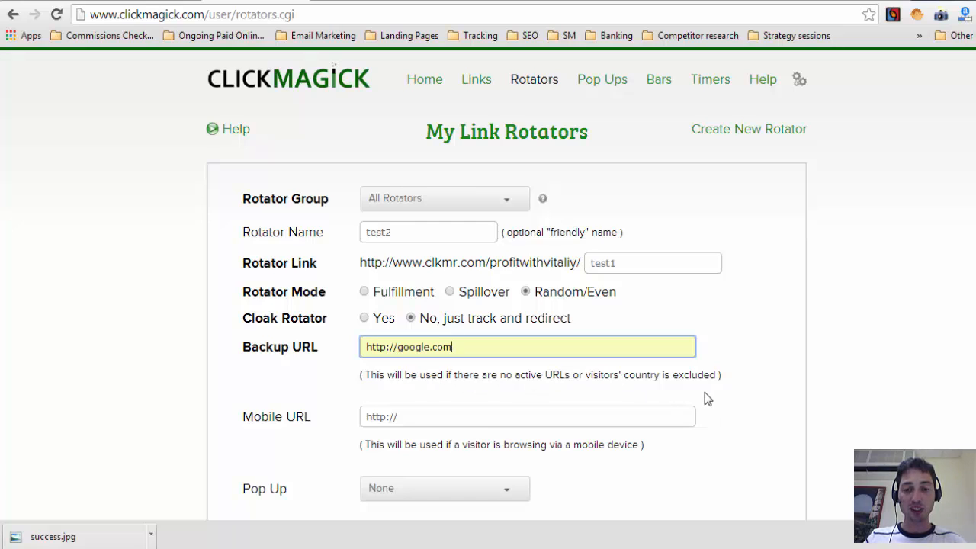
{"action": "scroll", "coordinate": [717, 376], "scroll_direction": "down", "scroll_amount": 7}
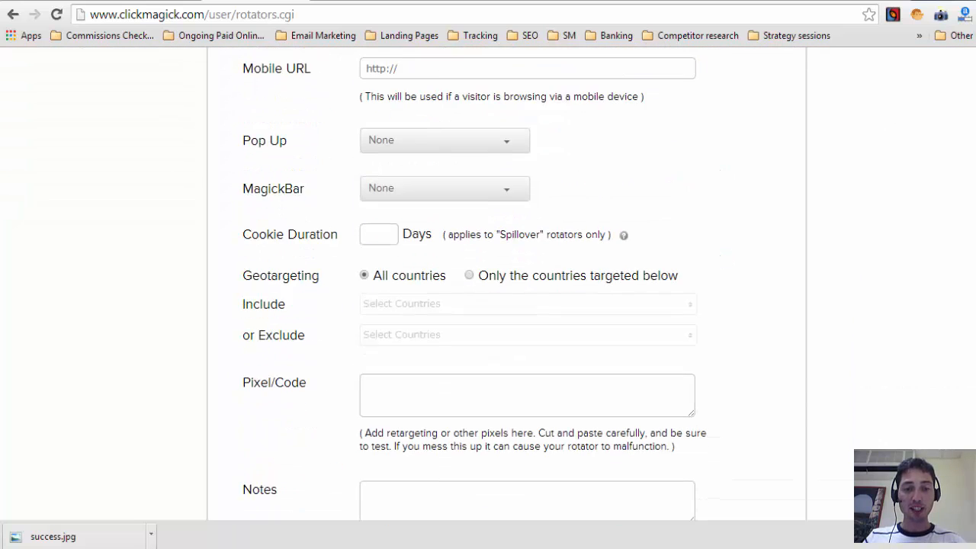
{"action": "left_click", "coordinate": [432, 372]}
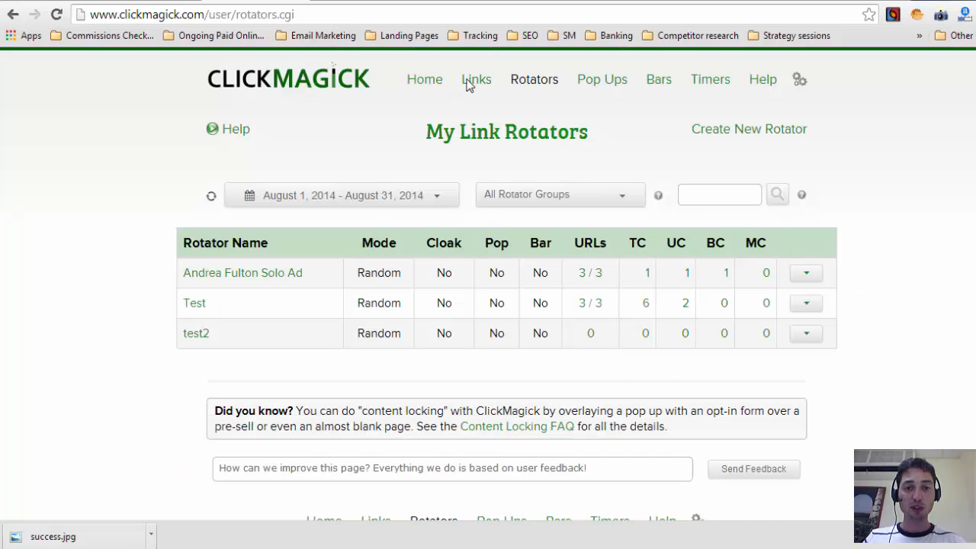
- Open the tracking links in a new browser tab and copy the tracking link of the "100 clicks 1" solo ad
{"action": "right_click", "coordinate": [469, 85]}
{"action": "left_click", "coordinate": [519, 86]}
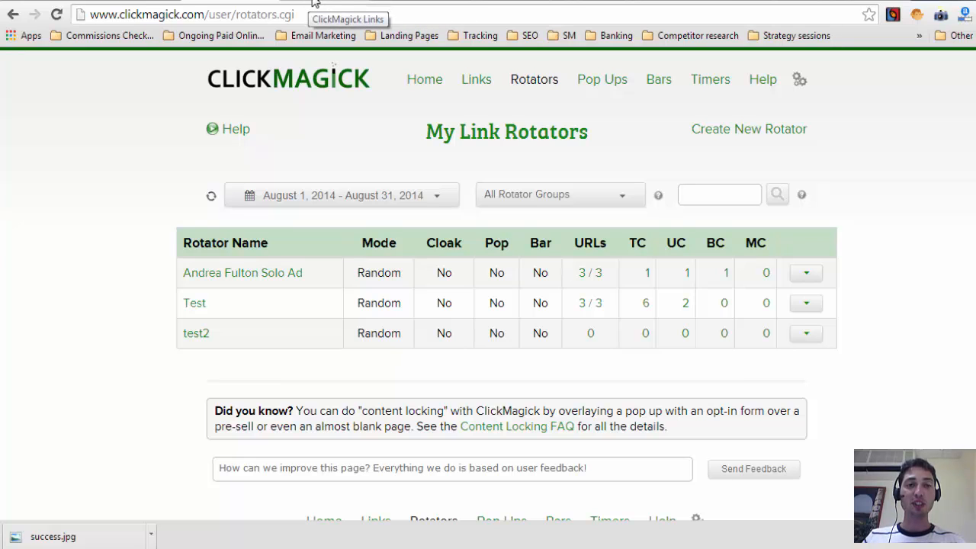
{"action": "left_click", "coordinate": [313, 3]}
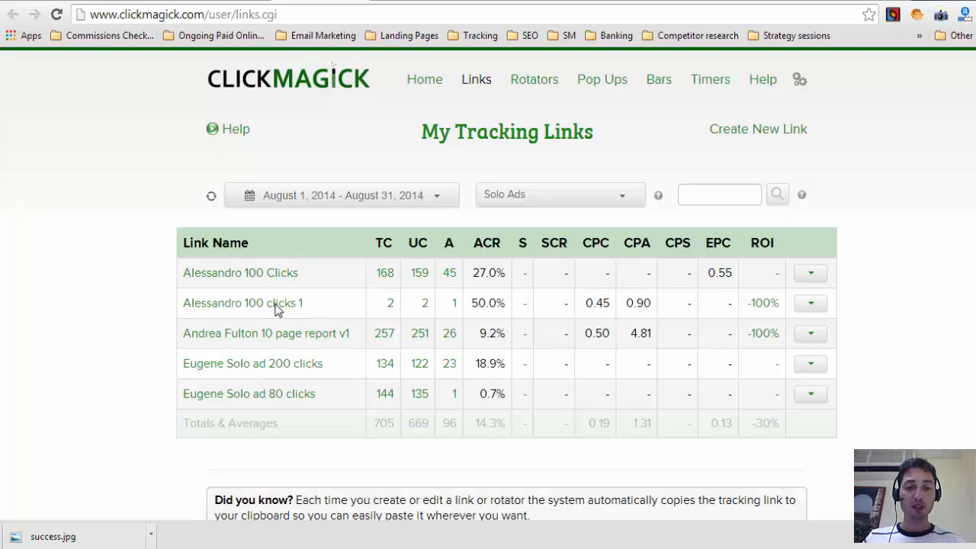
{"action": "left_click", "coordinate": [271, 309]}
{"action": "left_click", "coordinate": [524, 354]}
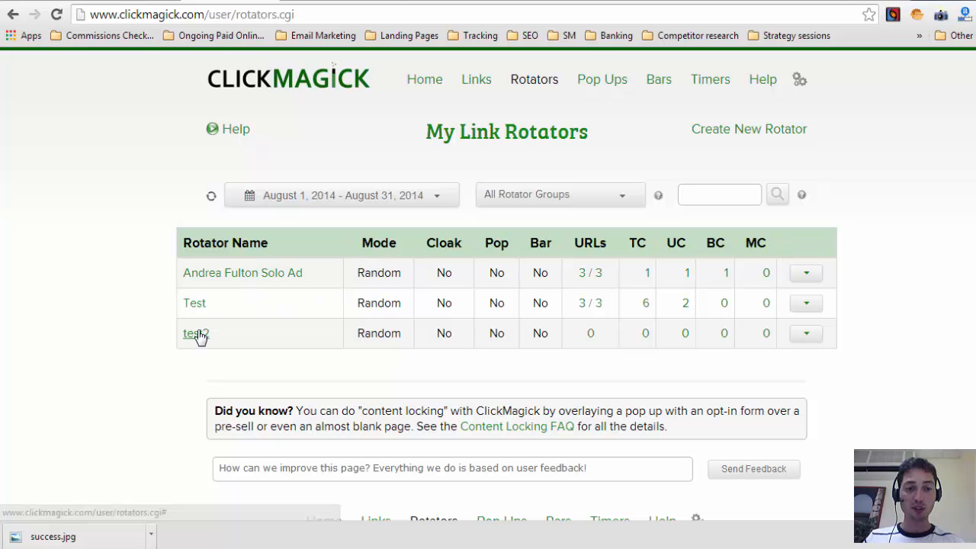
- Add a URL named "Landing page 1" to the test2 rotator, using the copied solo ad tracking link
{"action": "left_click", "coordinate": [196, 333]}
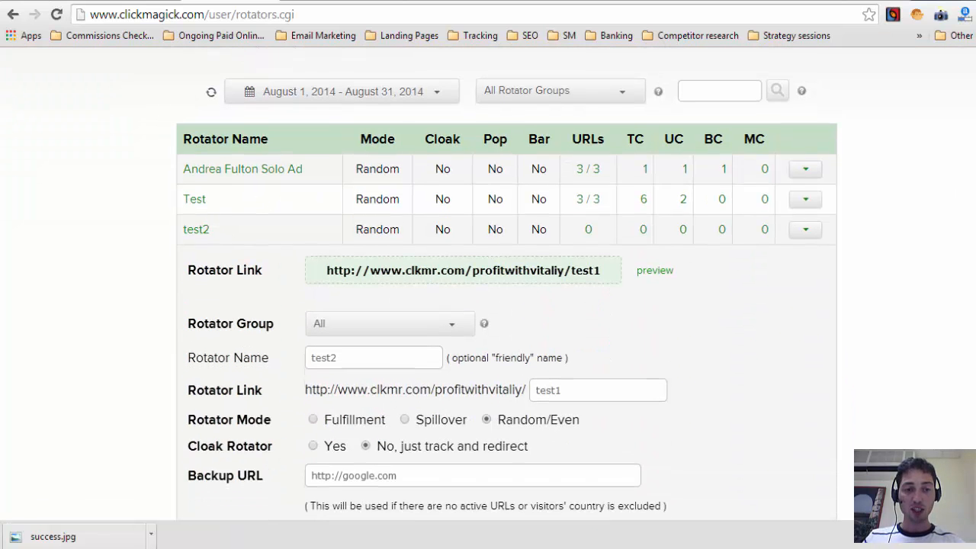
{"action": "left_click", "coordinate": [813, 219]}
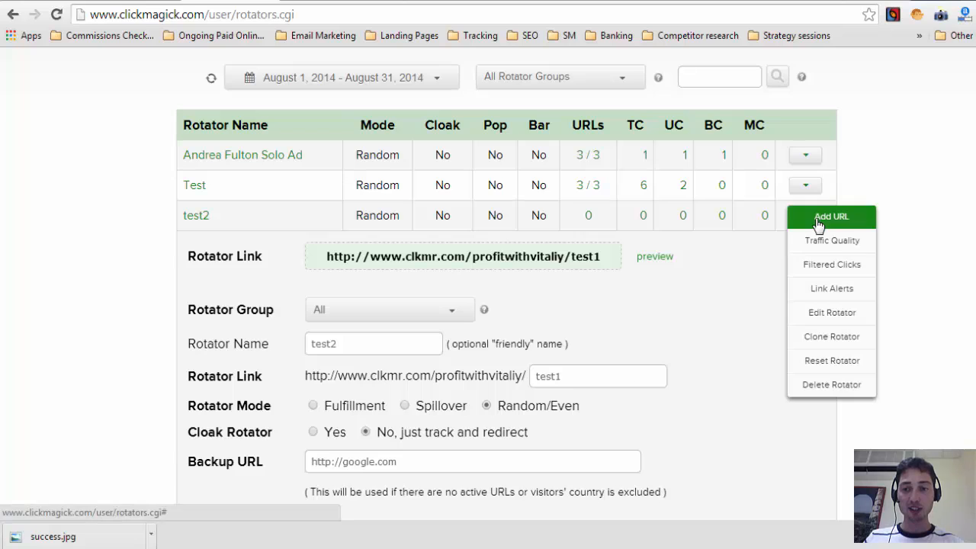
{"action": "left_click", "coordinate": [818, 221]}
{"action": "left_click", "coordinate": [339, 275]}
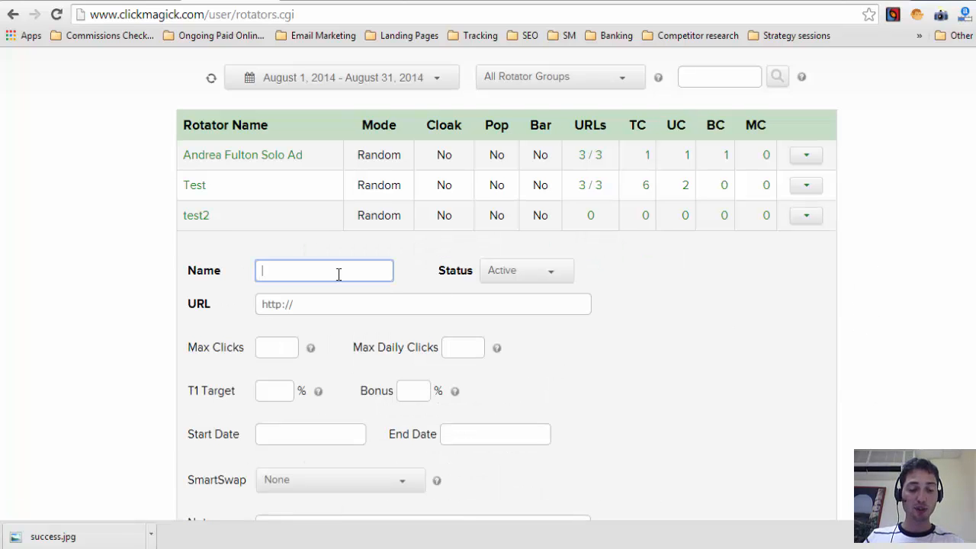
{"action": "scroll", "coordinate": [341, 229], "scroll_direction": "down", "scroll_amount": 2}
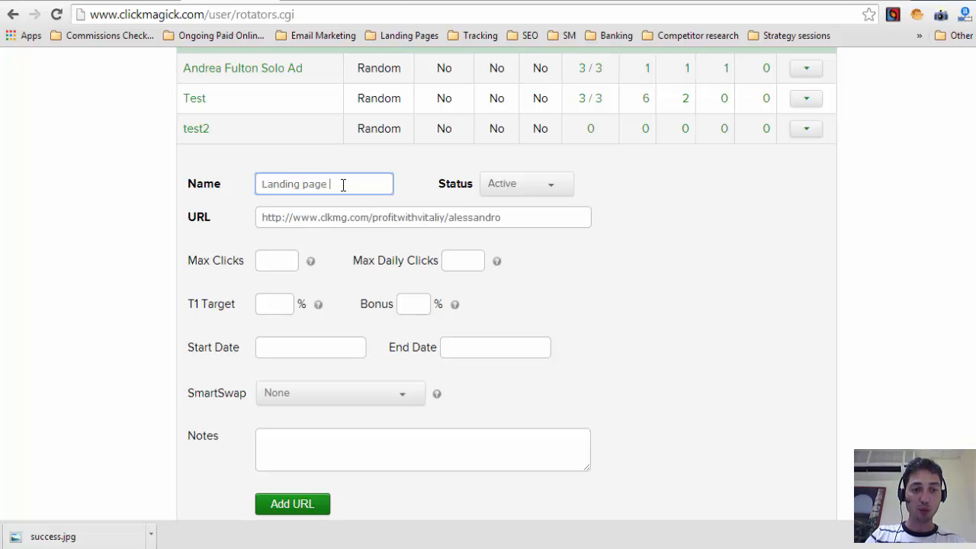
{"action": "left_click", "coordinate": [371, 219]}
{"action": "left_click", "coordinate": [292, 509]}
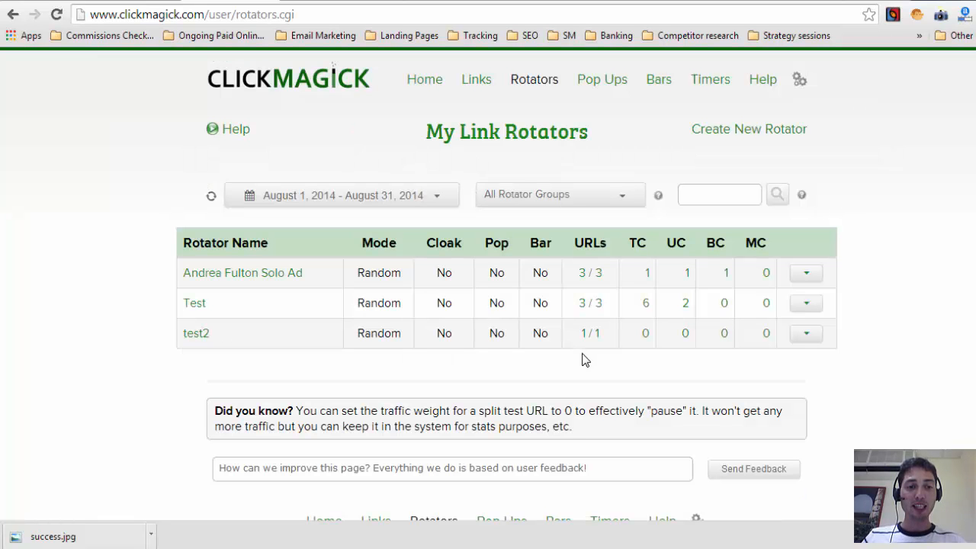
- Return to the tracking links and copy the tracking link of the "10 page report v1" solo ad
{"action": "left_click", "coordinate": [196, 333]}
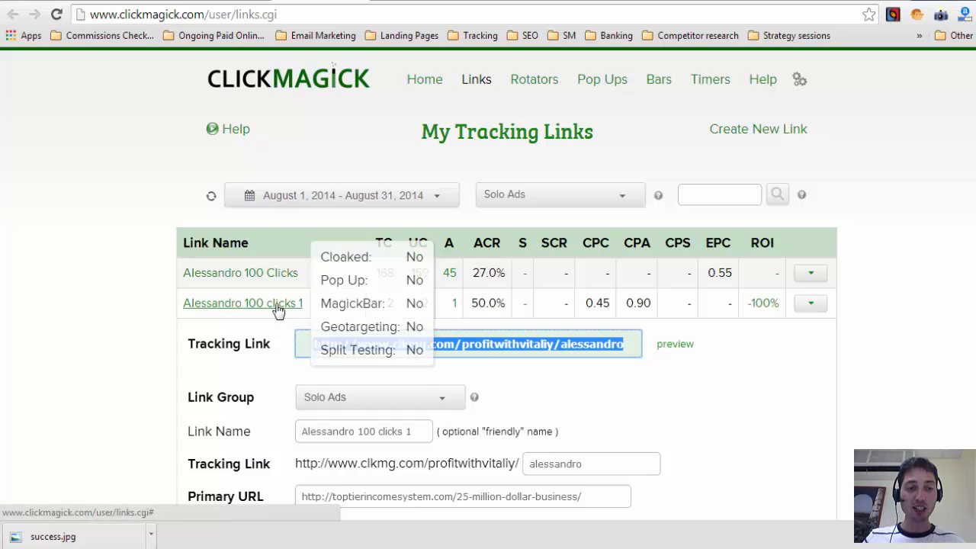
{"action": "left_click", "coordinate": [276, 305]}
{"action": "left_click", "coordinate": [244, 336]}
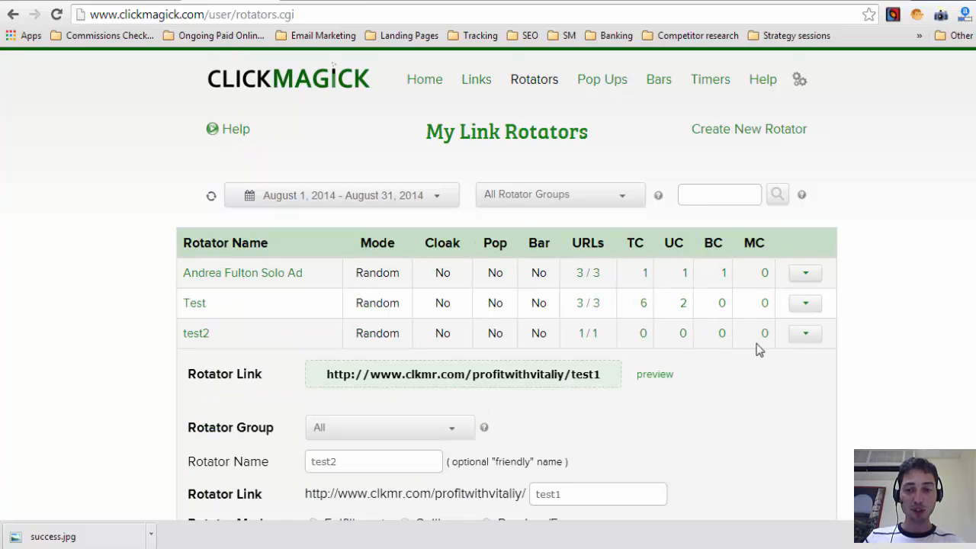
- Add a second URL named "landing page 2" to the test2 rotator, using the copied tracking link ending in "asav1"
{"action": "left_click", "coordinate": [805, 333]}
{"action": "left_click", "coordinate": [814, 335]}
{"action": "left_click", "coordinate": [302, 387]}
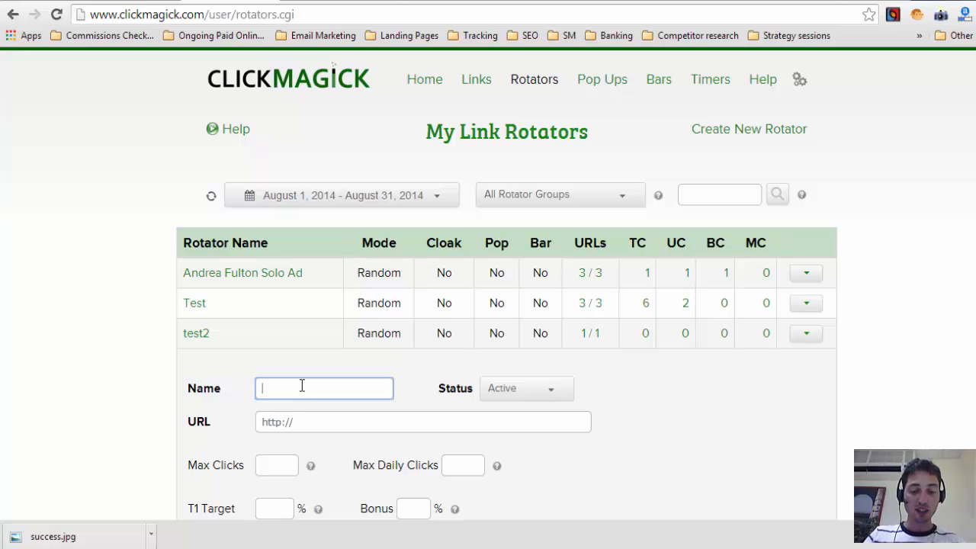
{"action": "type", "text": "landing page "}
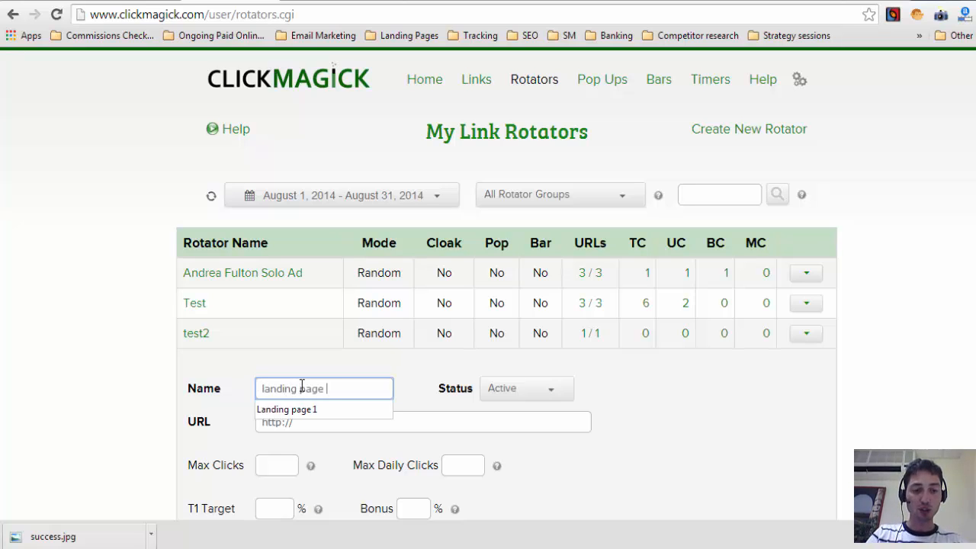
{"action": "type", "text": "2"}
{"action": "left_click", "coordinate": [352, 421]}
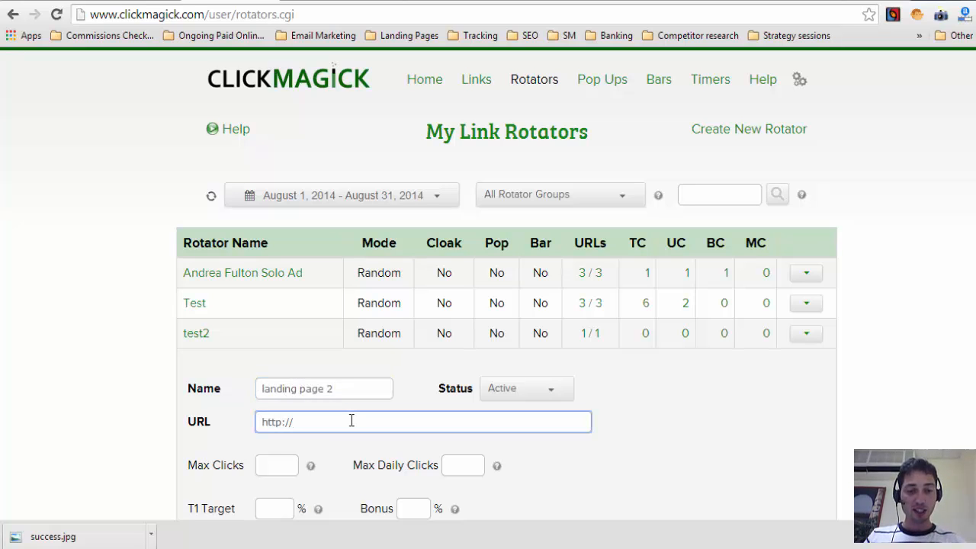
{"action": "triple_click", "coordinate": [351, 421]}
{"action": "type", "text": "http://www.clkmg.com/profitwithvitaliy/asav1"}
{"action": "left_click", "coordinate": [760, 377]}
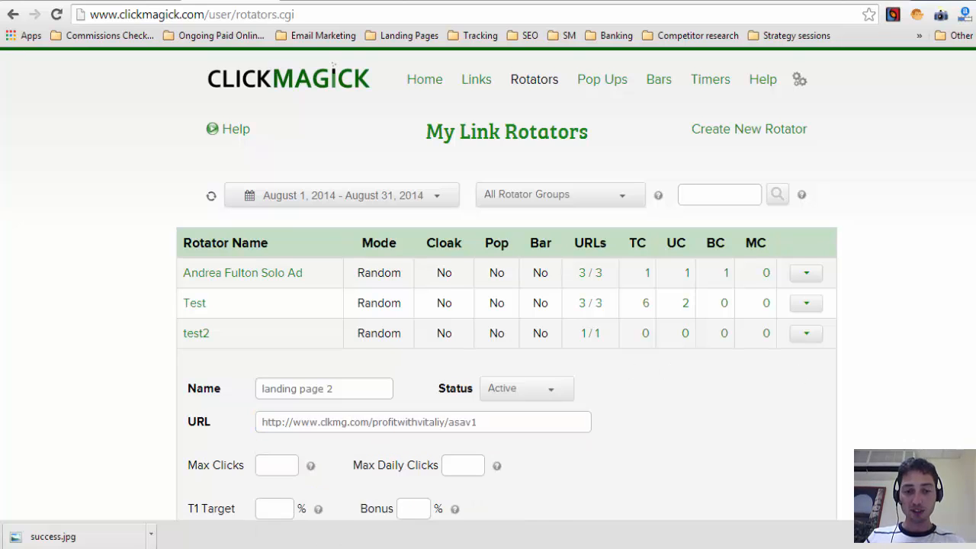
{"action": "scroll", "coordinate": [856, 405], "scroll_direction": "down", "scroll_amount": 3}
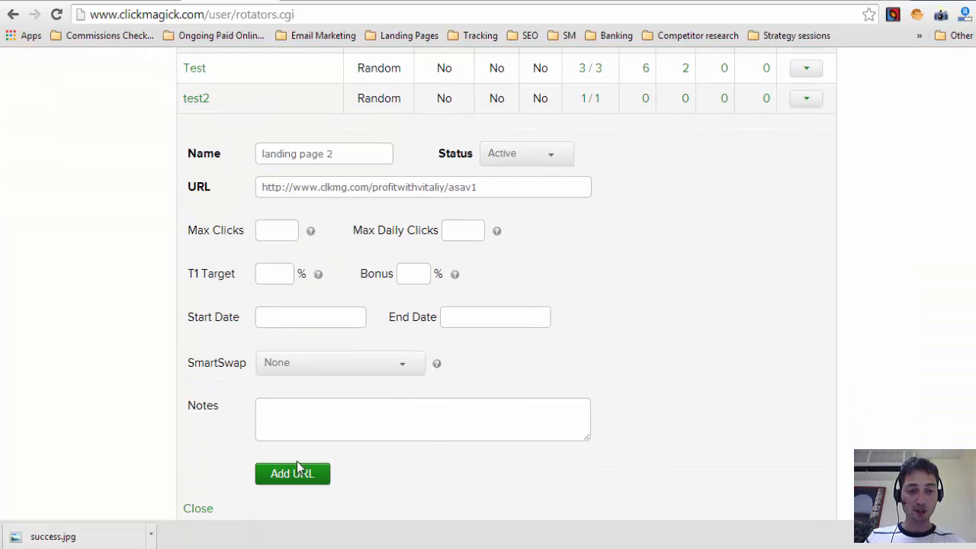
{"action": "left_click", "coordinate": [298, 464]}
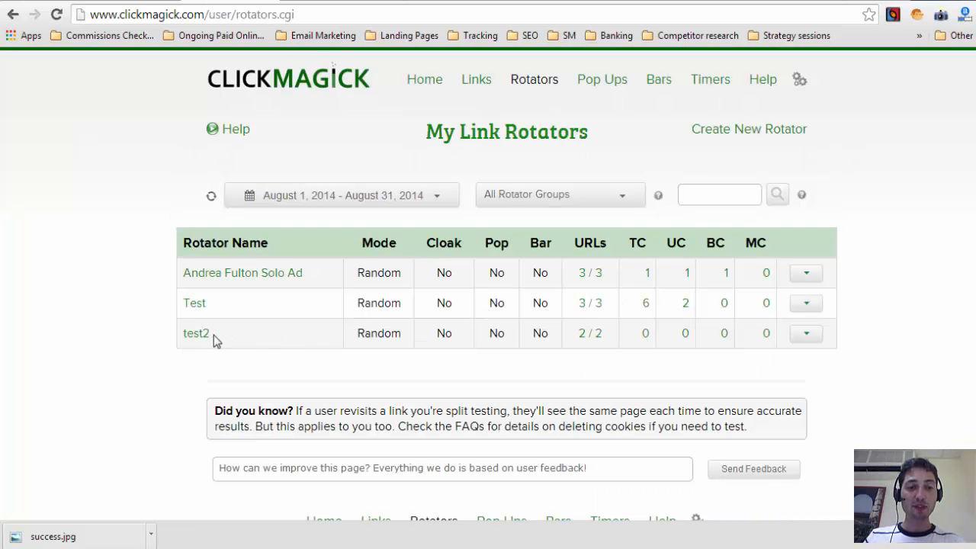
- Review the test2 rotator's details and select its rotator link, and open the pop-ups page
{"action": "left_click", "coordinate": [194, 335]}
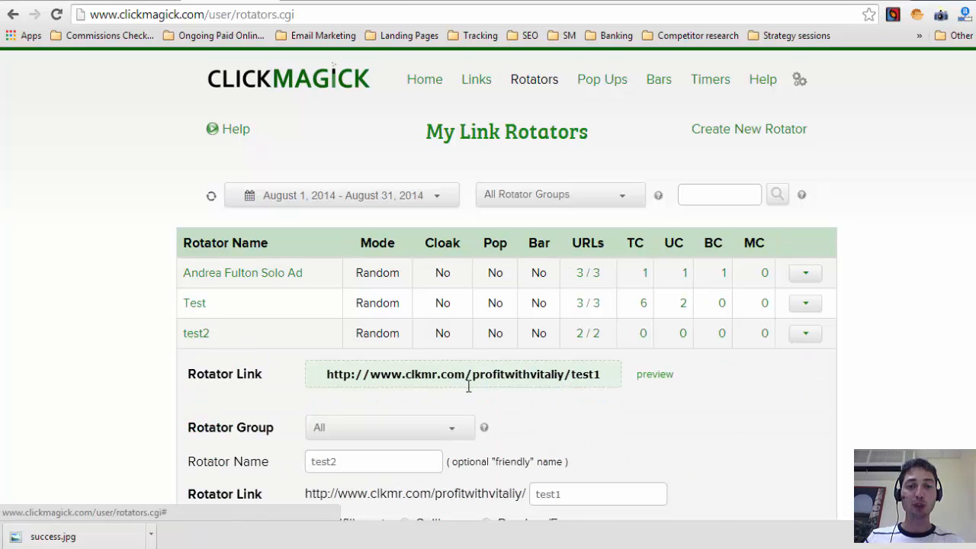
{"action": "left_click", "coordinate": [510, 377]}
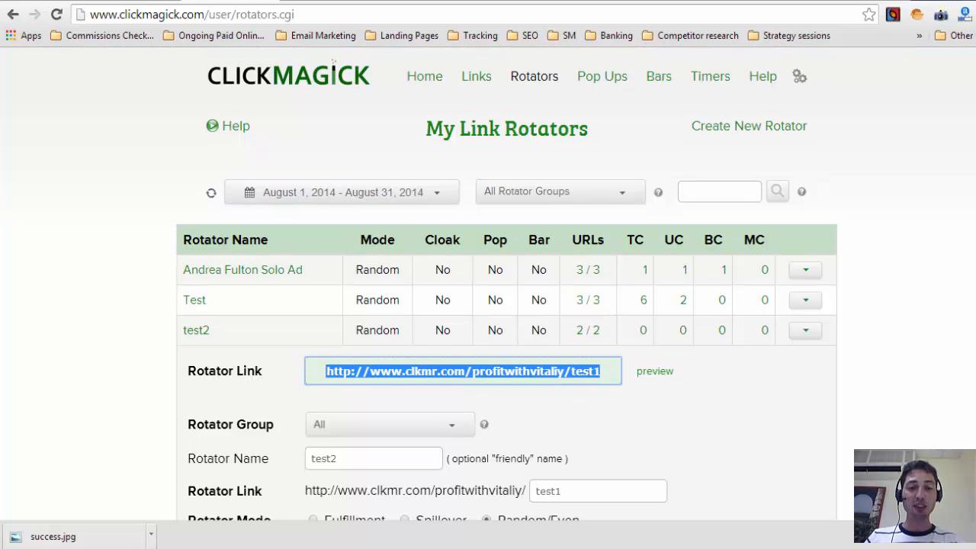
{"action": "scroll", "coordinate": [343, 501], "scroll_direction": "down", "scroll_amount": 1}
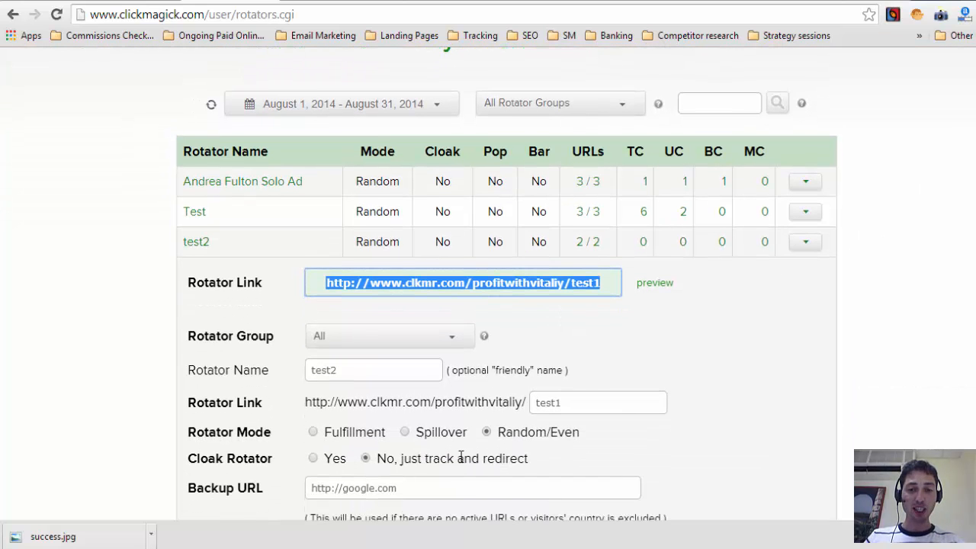
{"action": "scroll", "coordinate": [333, 66], "scroll_direction": "up", "scroll_amount": 1}
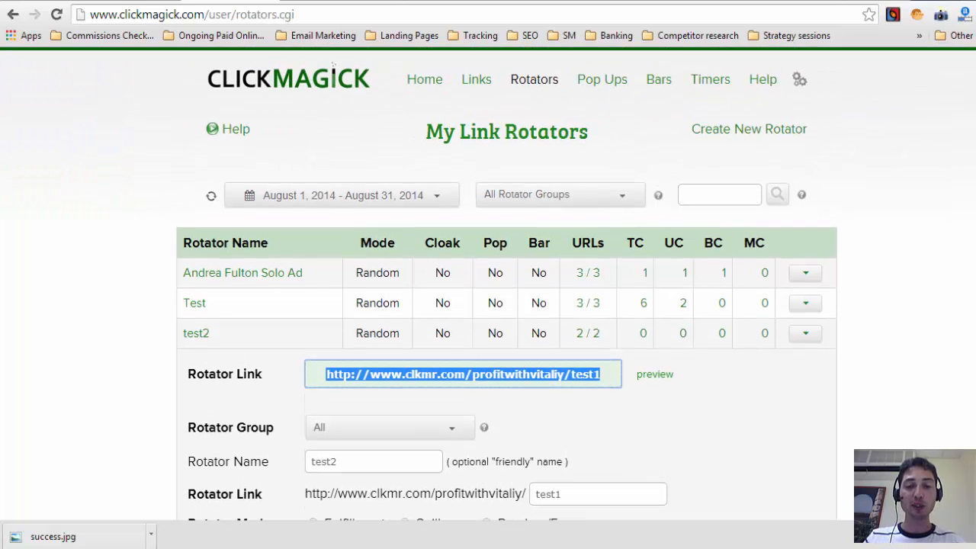
{"action": "left_click", "coordinate": [608, 84]}
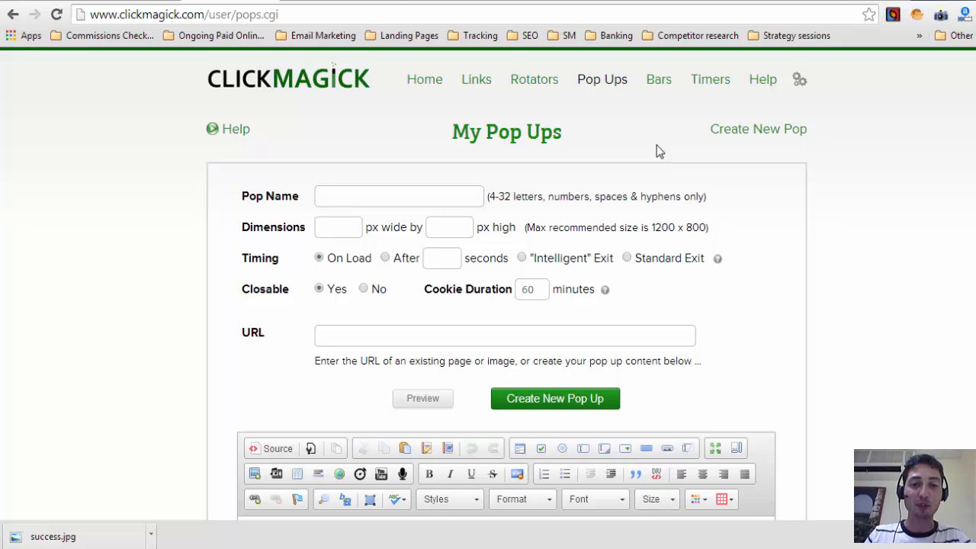
- Look over the new pop-up form, including its dimensions, timing, closable, cookie duration and URL settings and the content editor
{"action": "scroll", "coordinate": [334, 67], "scroll_direction": "down", "scroll_amount": 2}
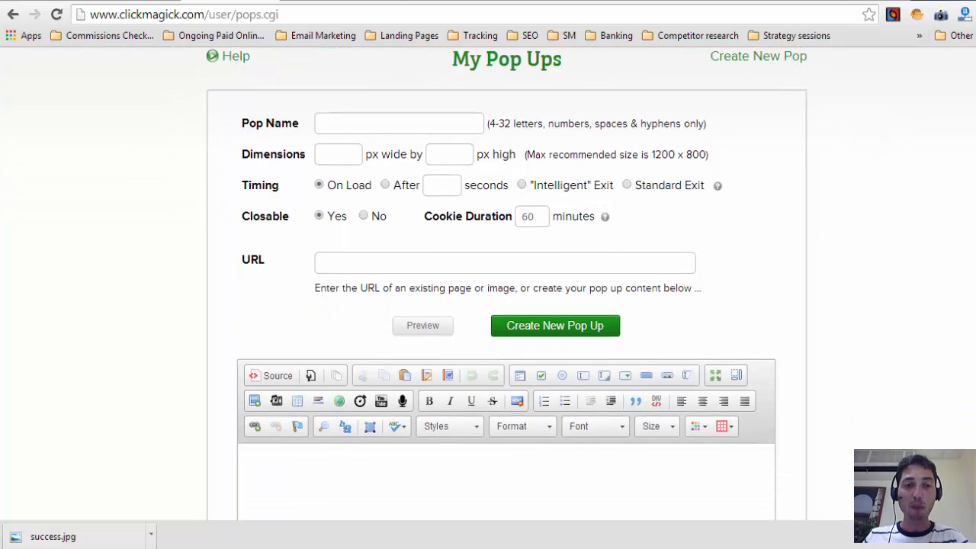
{"action": "scroll", "coordinate": [334, 67], "scroll_direction": "up", "scroll_amount": 1}
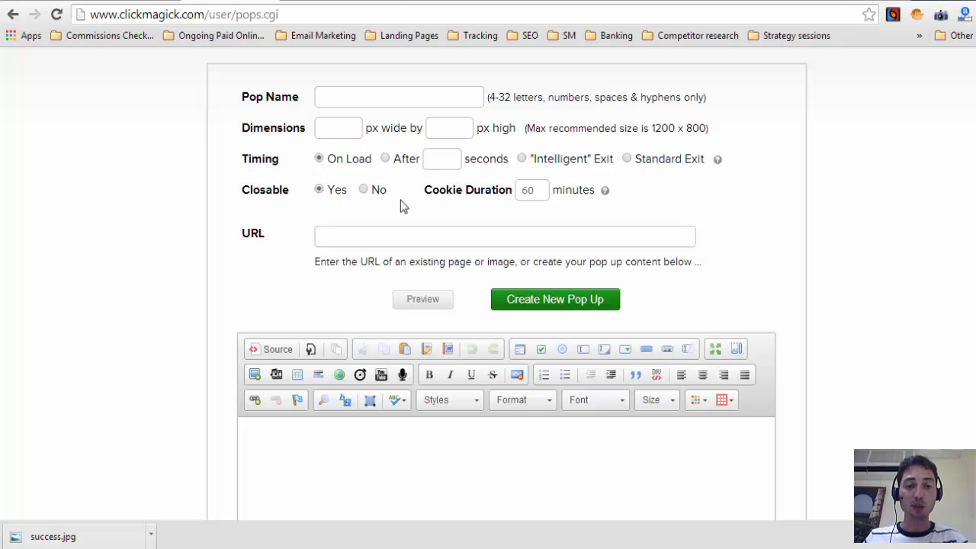
{"action": "scroll", "coordinate": [595, 382], "scroll_direction": "up", "scroll_amount": 3}
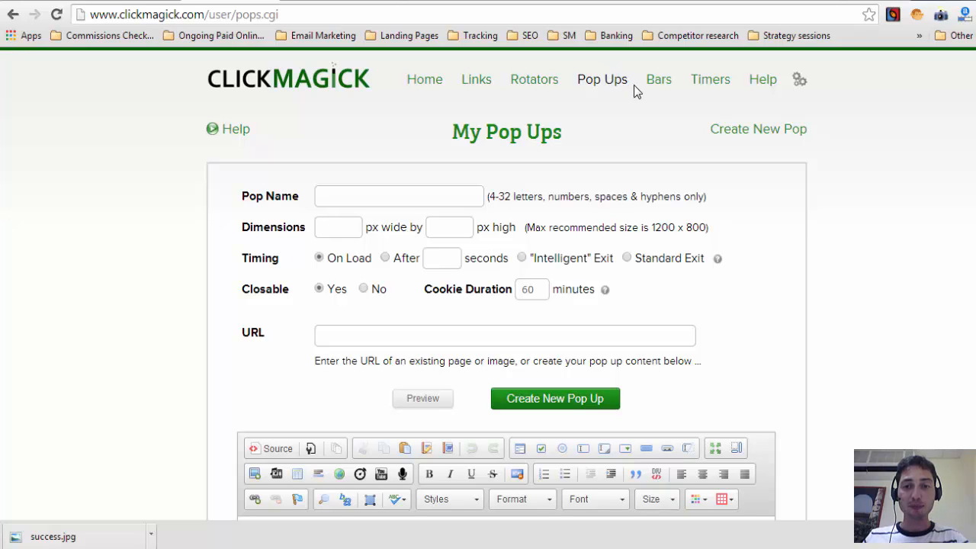
- Open the MagickBars page, preview the "Bonus Reminder On My Story Page" bar and return to the list of bars
{"action": "left_click", "coordinate": [656, 84]}
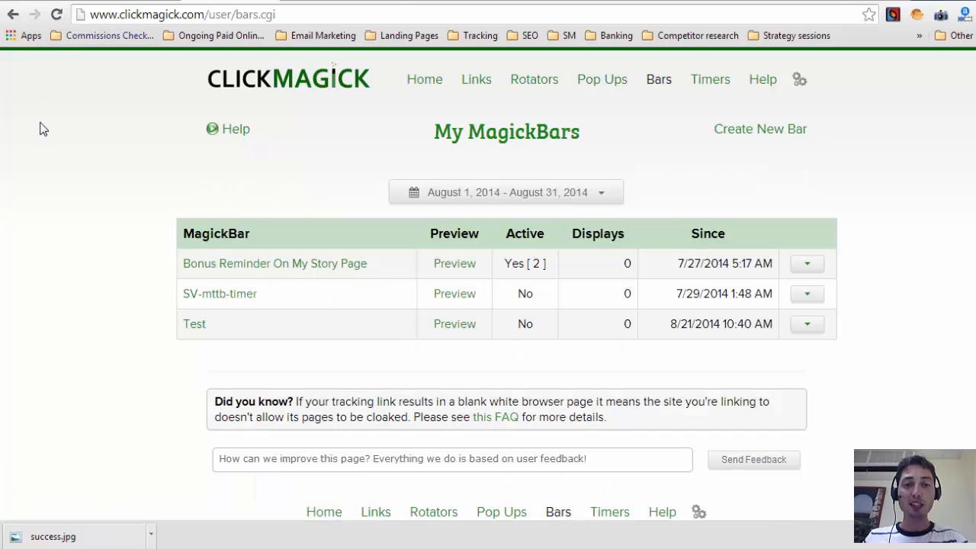
{"action": "left_click", "coordinate": [450, 269]}
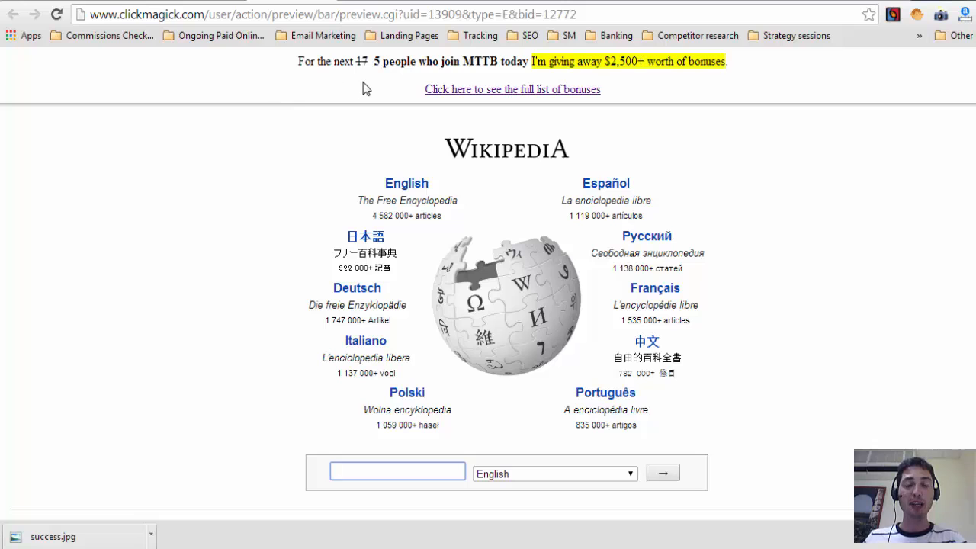
{"action": "left_click", "coordinate": [222, 1]}
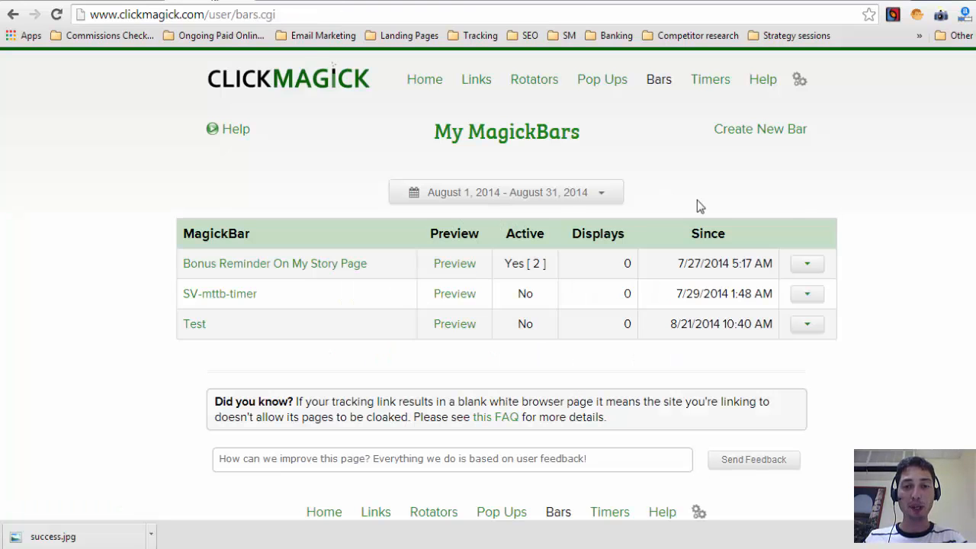
- Open the countdown timers page and review the settings and preview of the "5 days special offer mttb" timer
{"action": "left_click", "coordinate": [708, 81]}
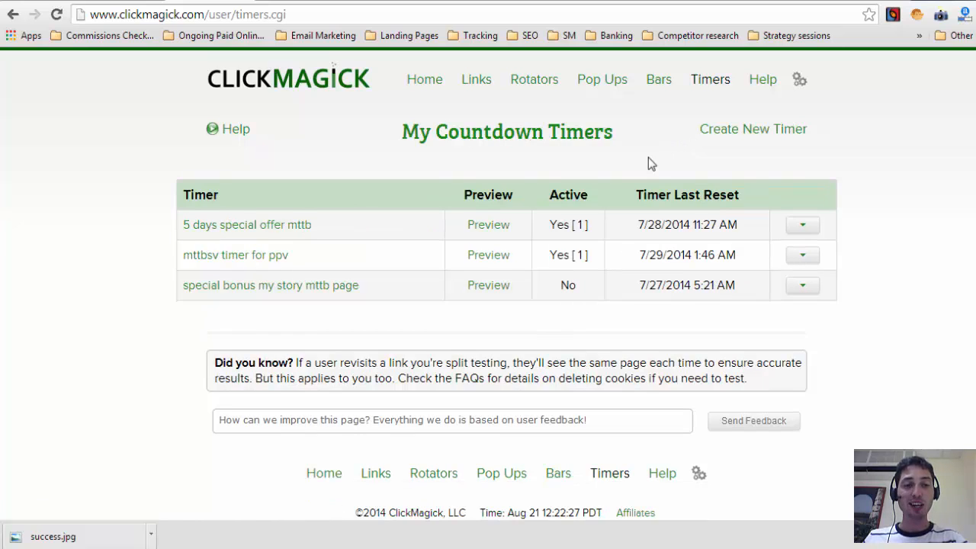
{"action": "left_click", "coordinate": [263, 231]}
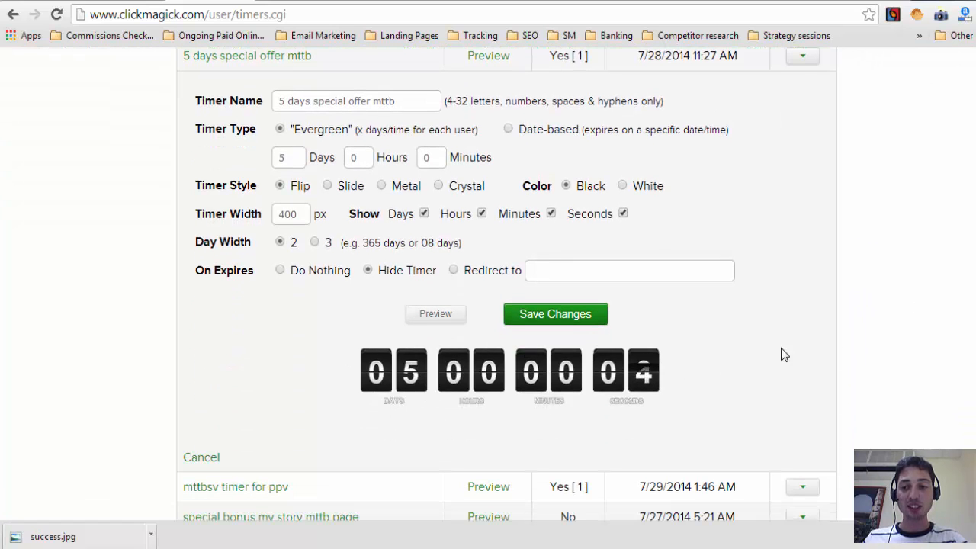
{"action": "scroll", "coordinate": [781, 354], "scroll_direction": "up", "scroll_amount": 4}
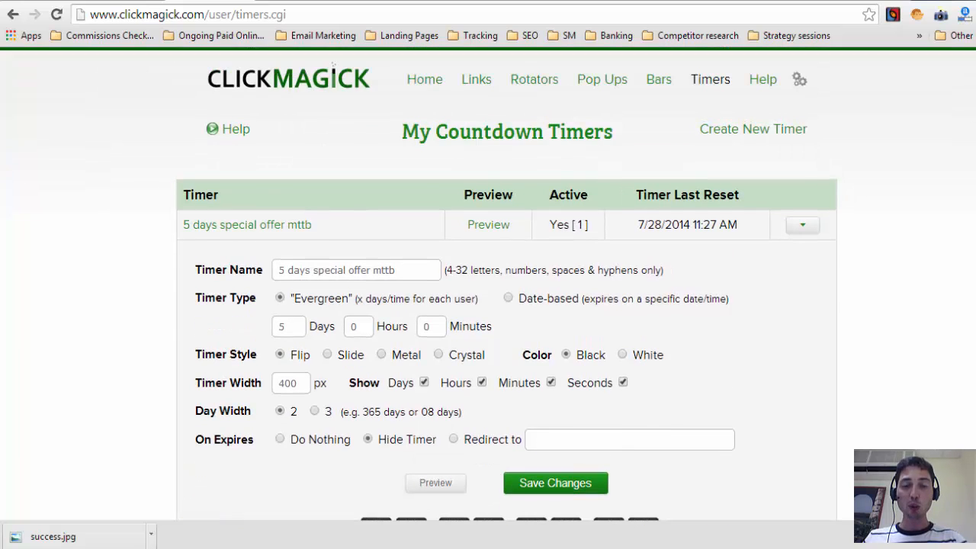
- Return to the account dashboard to view today's stats, and open the tracking links page
{"action": "left_click", "coordinate": [436, 85]}
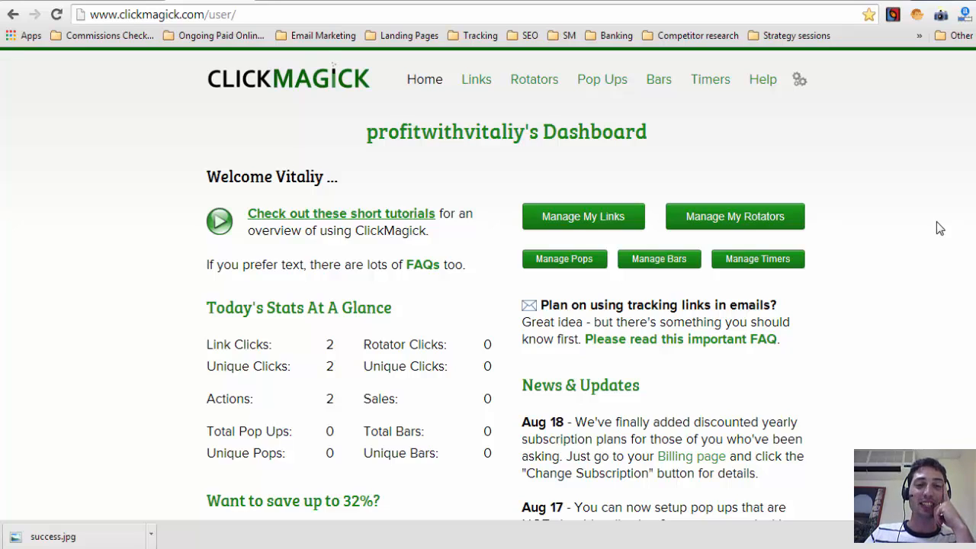
{"action": "left_click", "coordinate": [474, 88]}
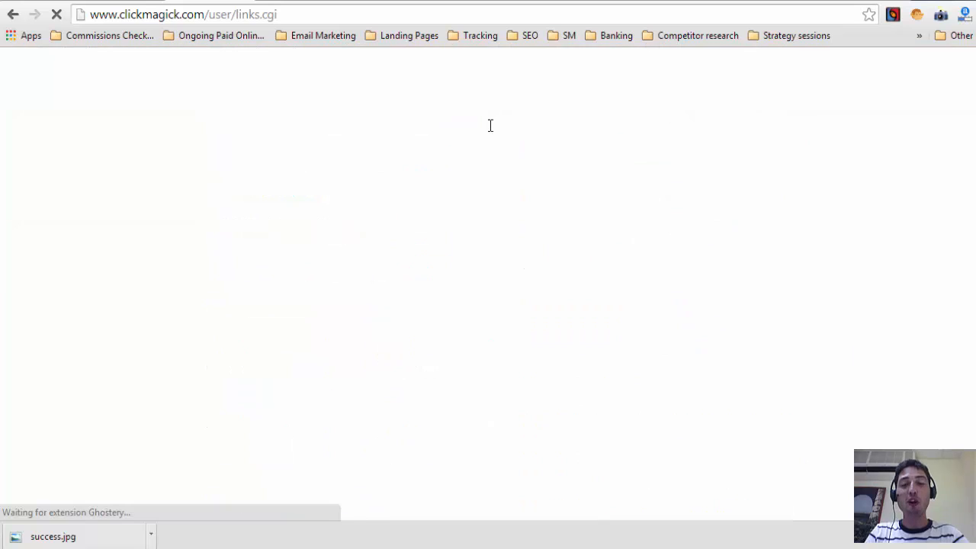